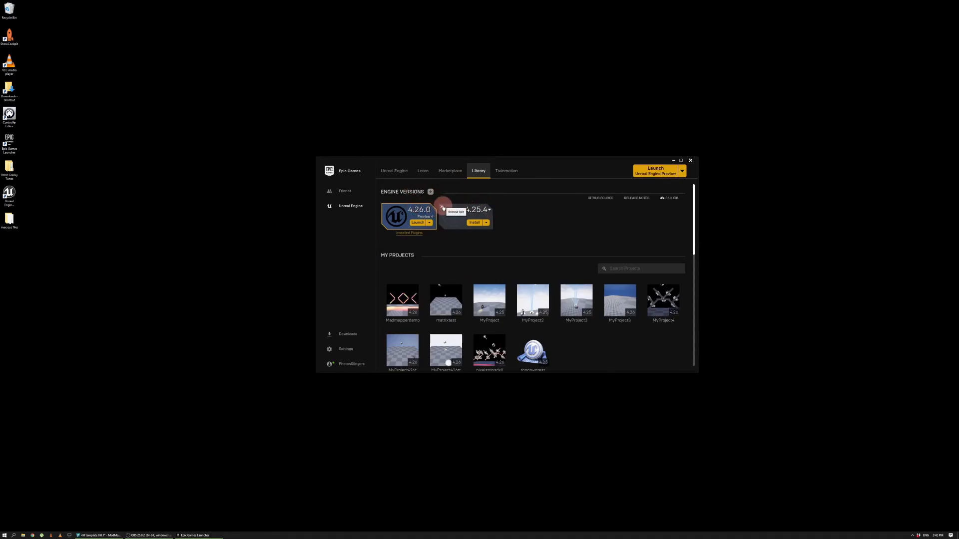
- Remove the 4.25.4 engine slot from the launcher's engine versions
click(442, 208)
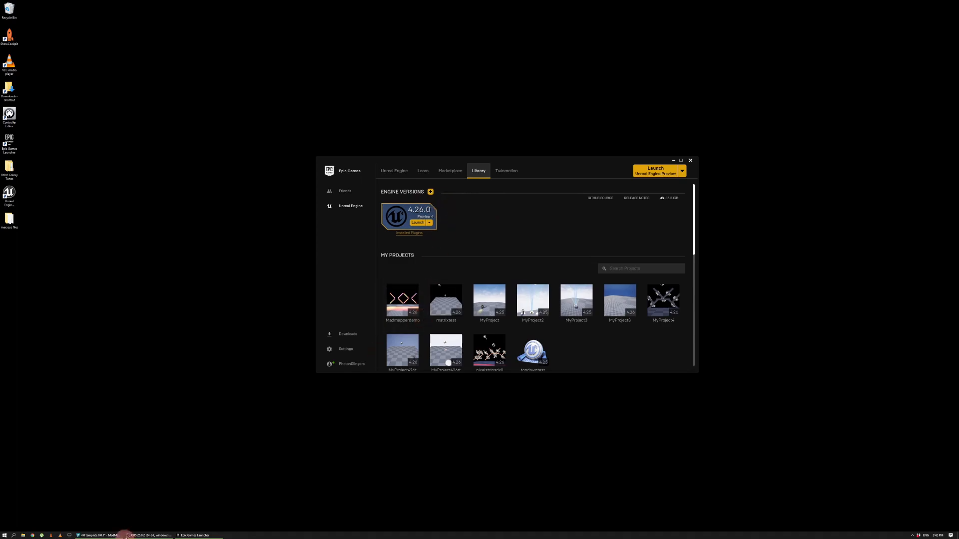
- Switch to MadMapper and move Fixture 1 below the group in the fixture list
click(111, 536)
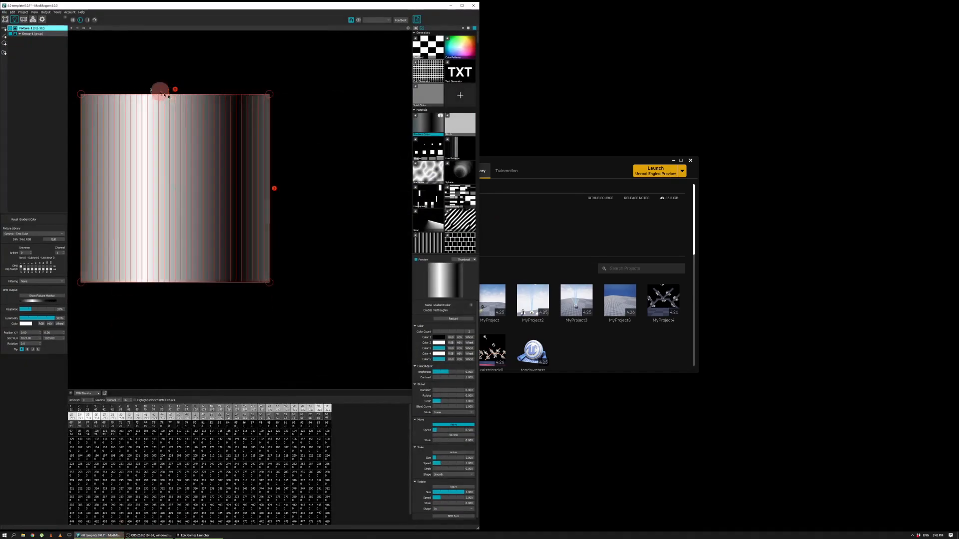
click(36, 34)
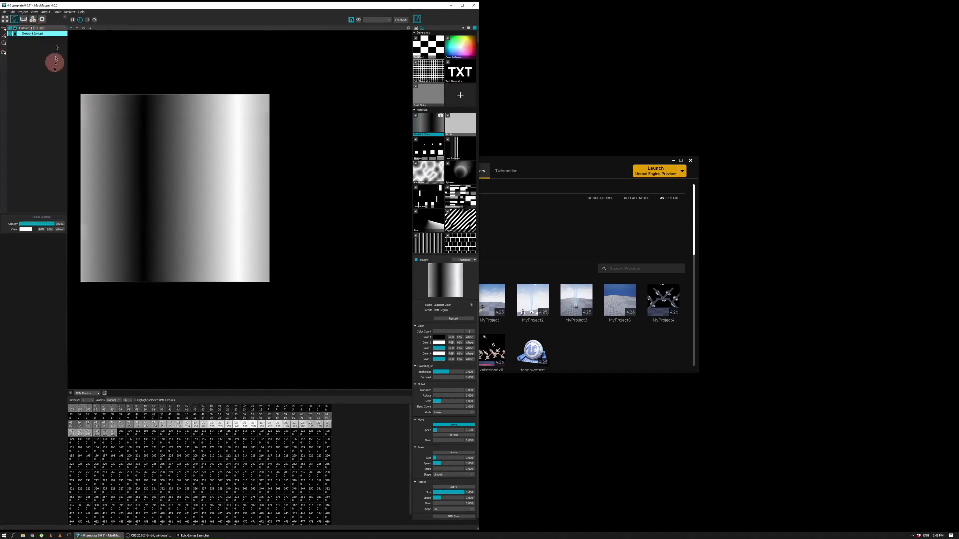
click(42, 18)
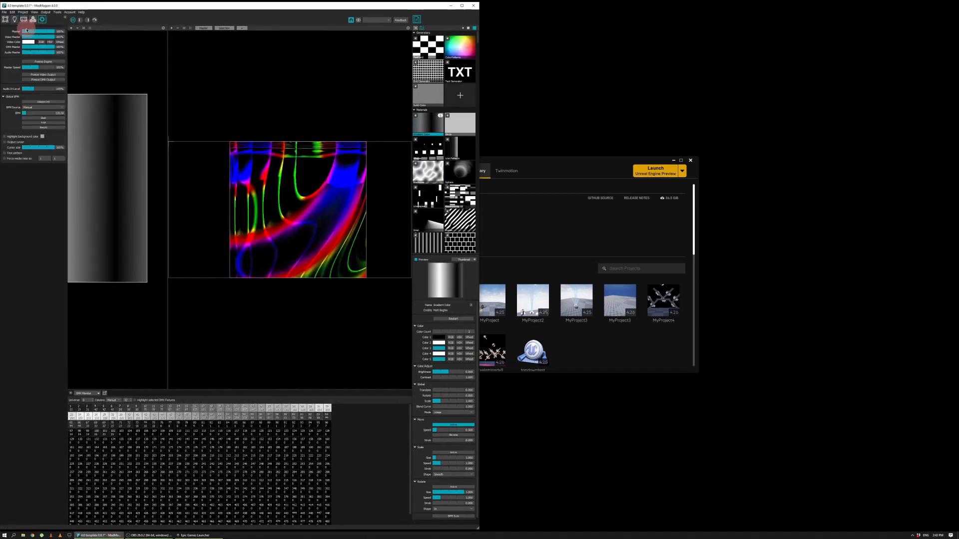
click(15, 20)
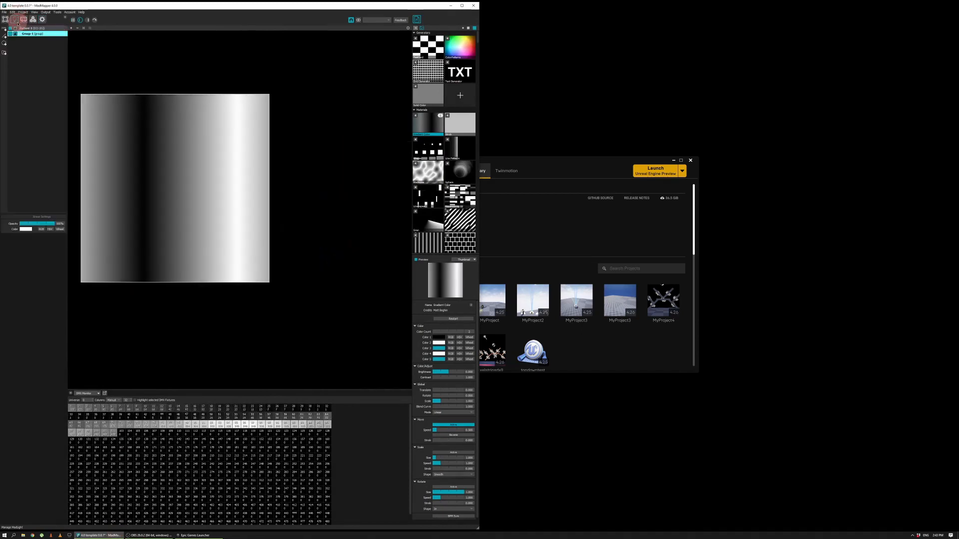
click(24, 29)
drag(26, 29, 34, 47)
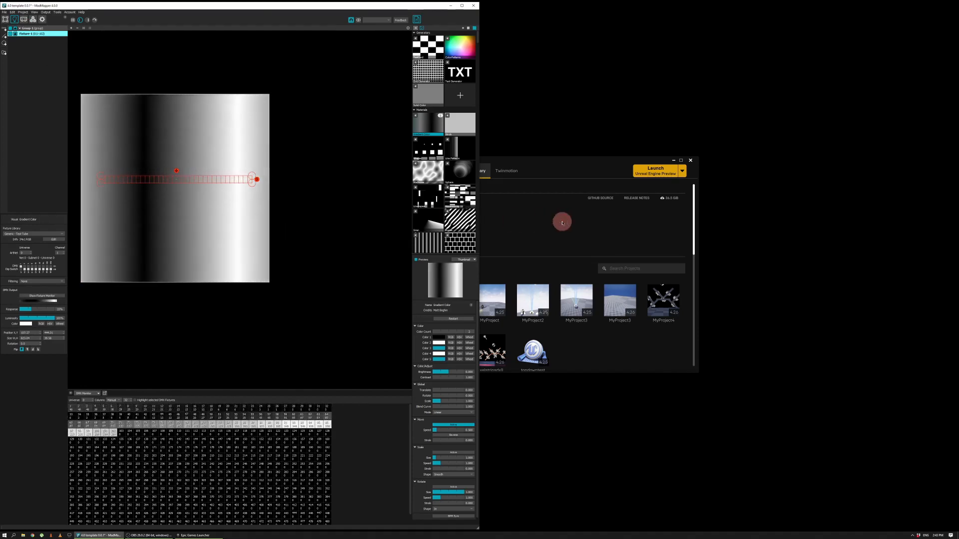
- Switch to the Epic Games Launcher, place its window beside MadMapper and launch Unreal Engine 4.26.0
click(559, 177)
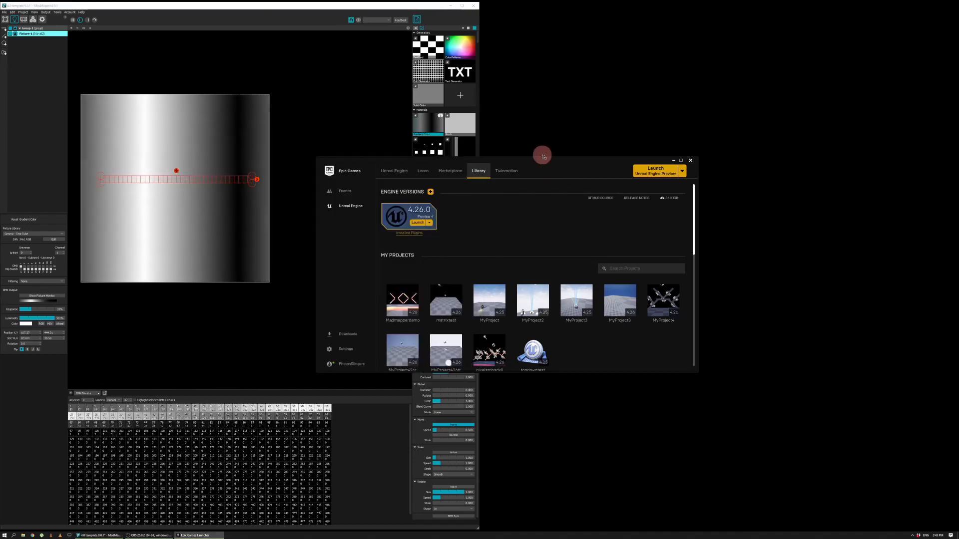
drag(547, 160, 736, 179)
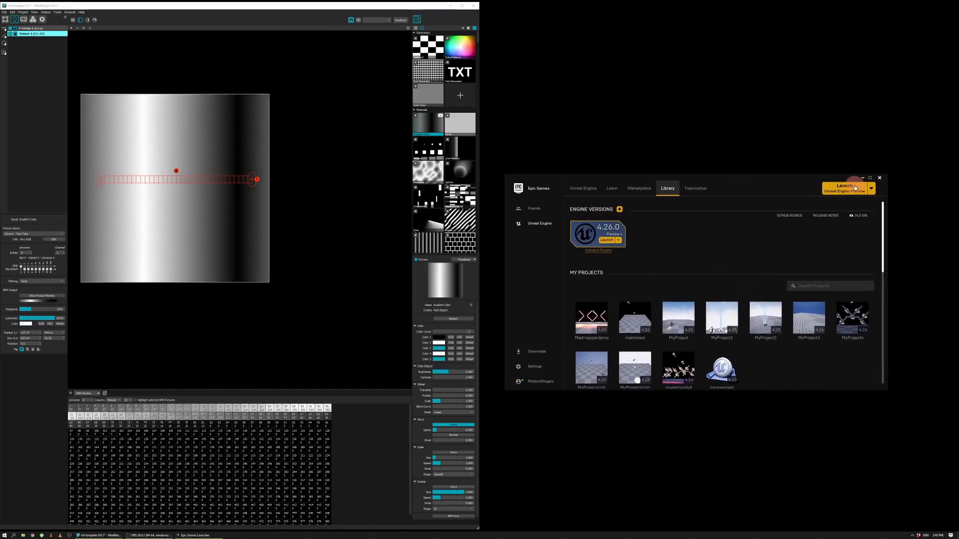
click(607, 241)
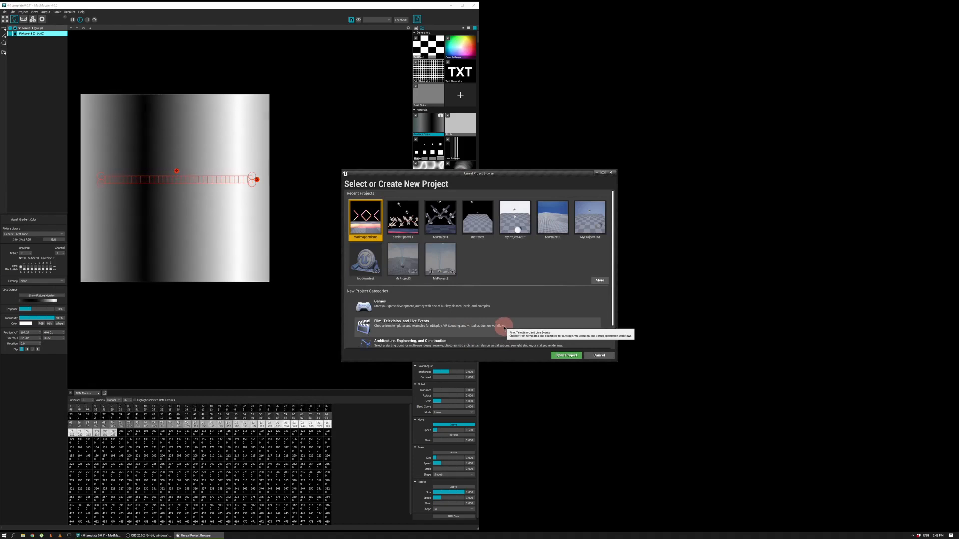
- Start a new project in the Film, Television, and Live Events category using the Blank template
click(506, 328)
click(533, 355)
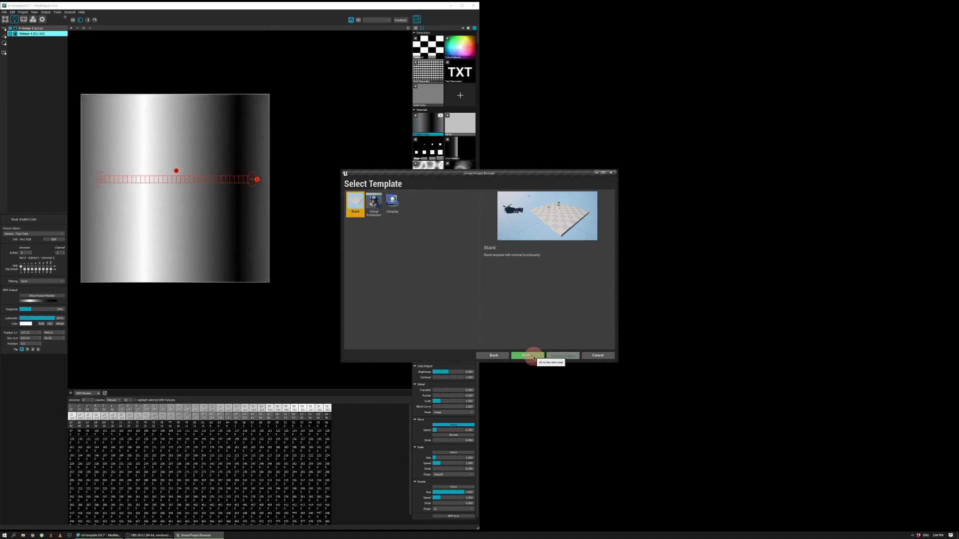
click(494, 356)
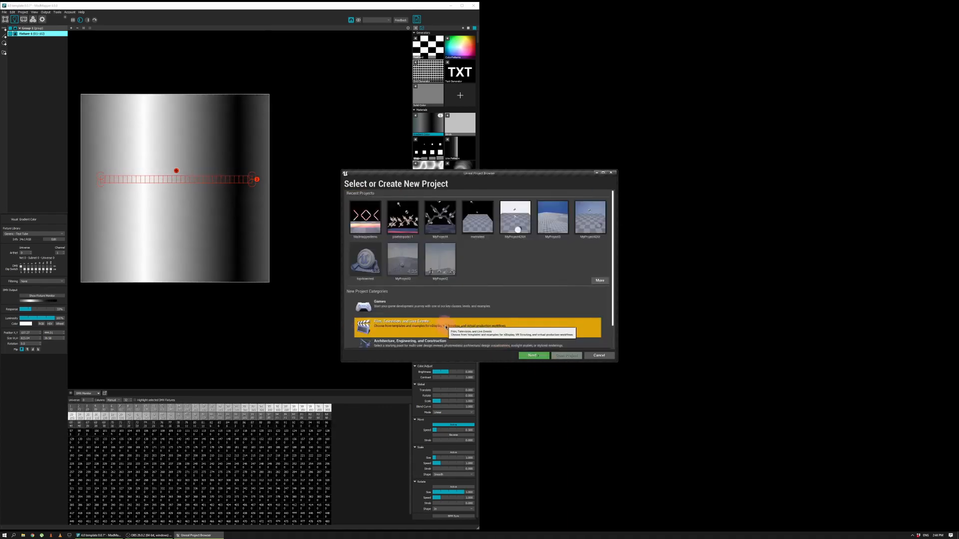
click(538, 357)
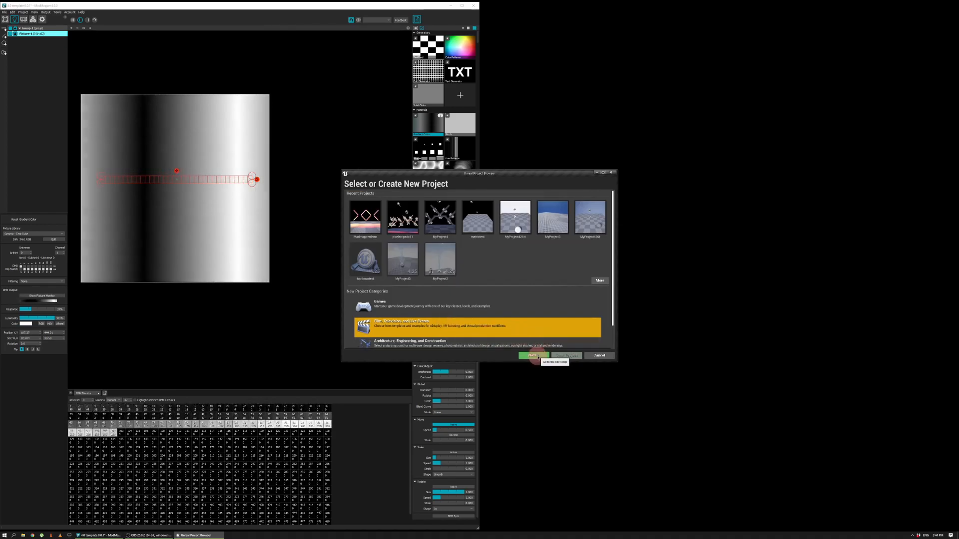
click(493, 355)
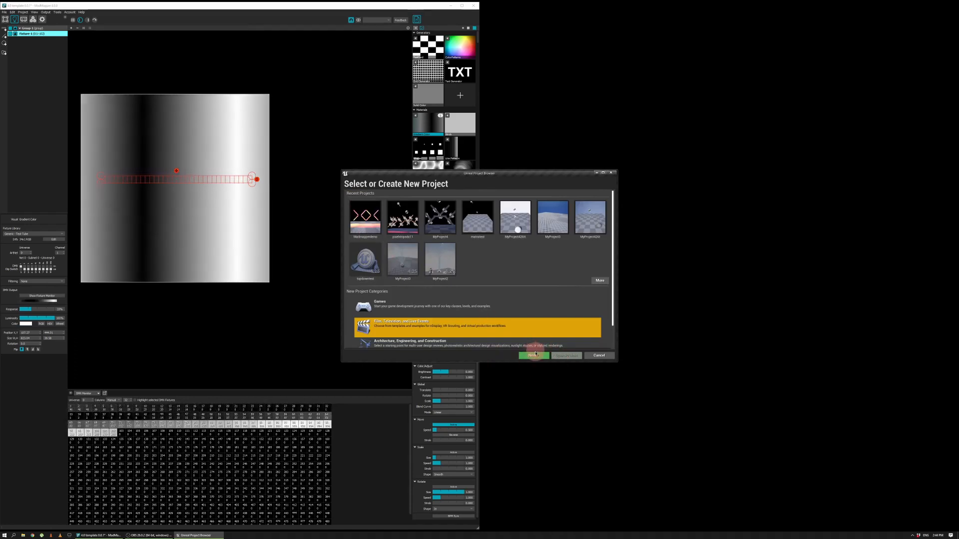
click(535, 355)
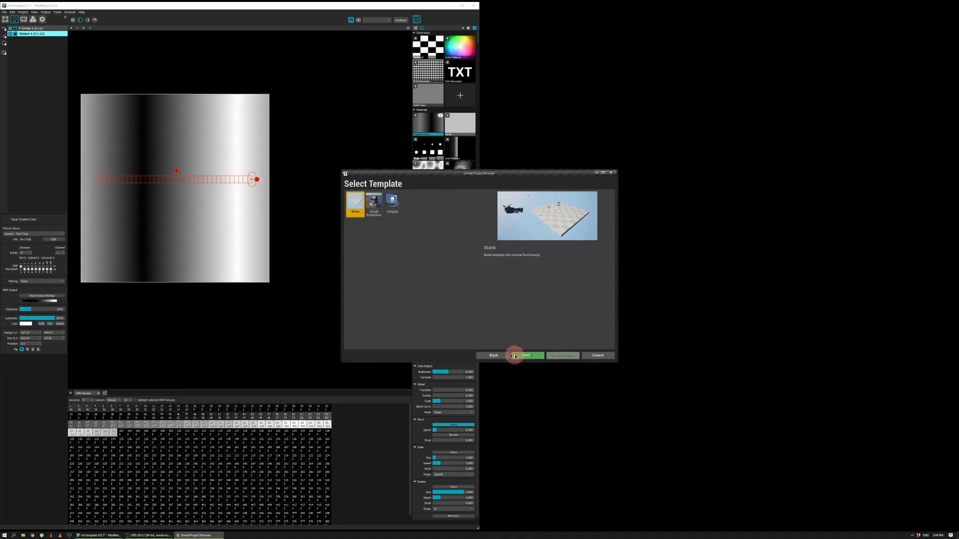
click(521, 356)
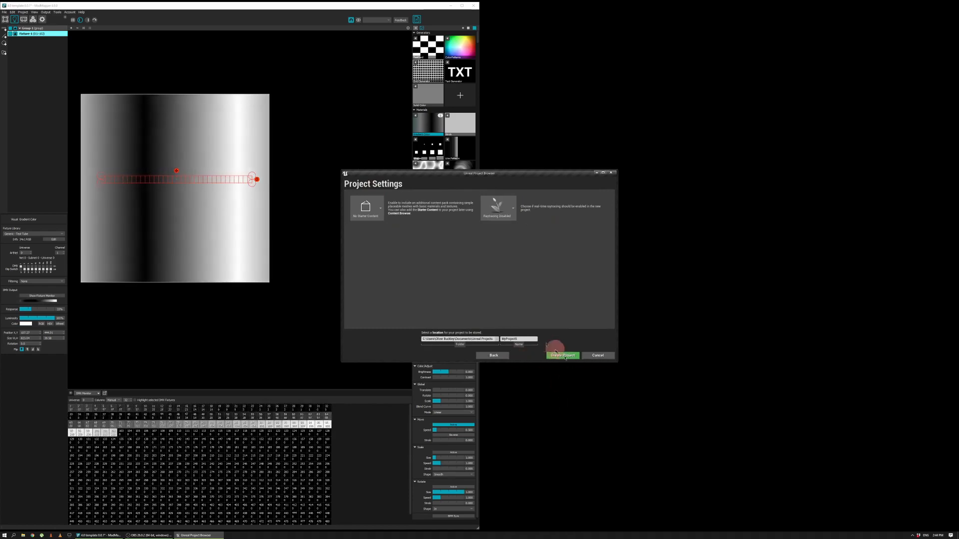
- Name the project MadMapTut and create it, accepting the memory allocation warning
click(535, 339)
key(BackSpace)
key(BackSpace)
key(BackSpace)
key(BackSpace)
key(BackSpace)
key(BackSpace)
key(BackSpace)
key(BackSpace)
key(BackSpace)
key(BackSpace)
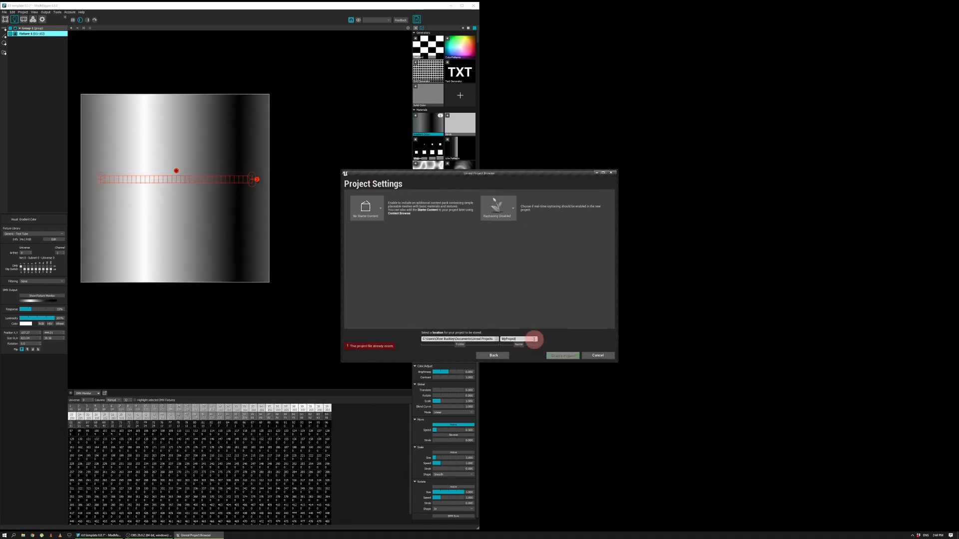
text(ma)
key(BackSpace)
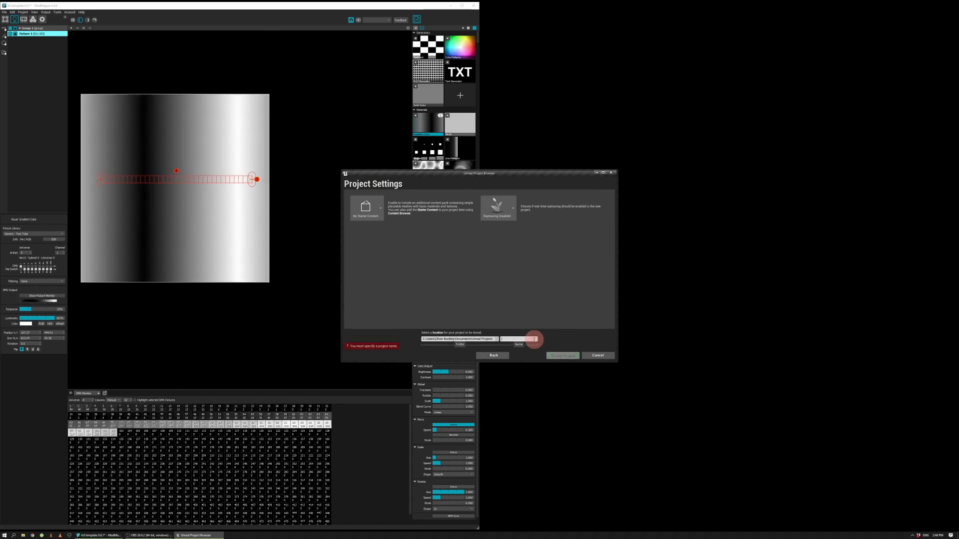
text(MadMapTut)
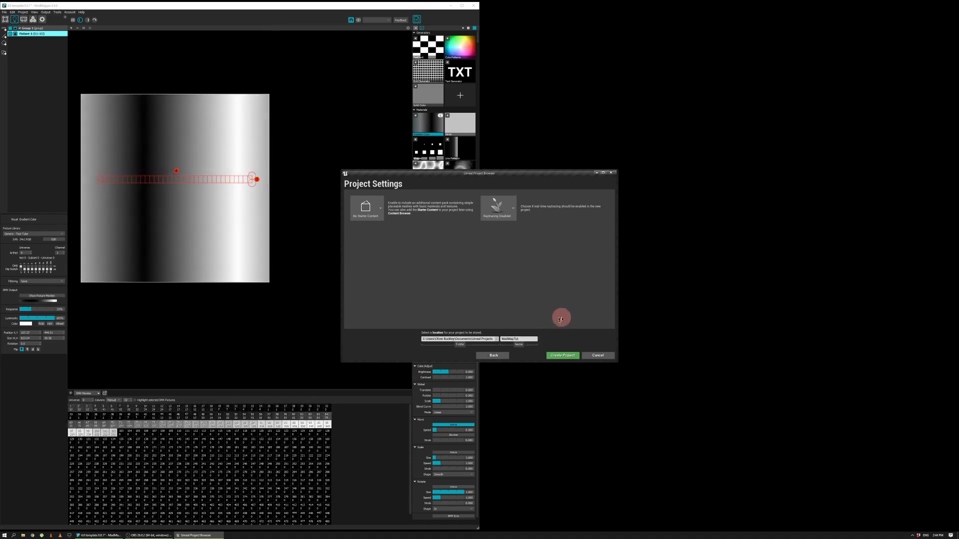
click(563, 356)
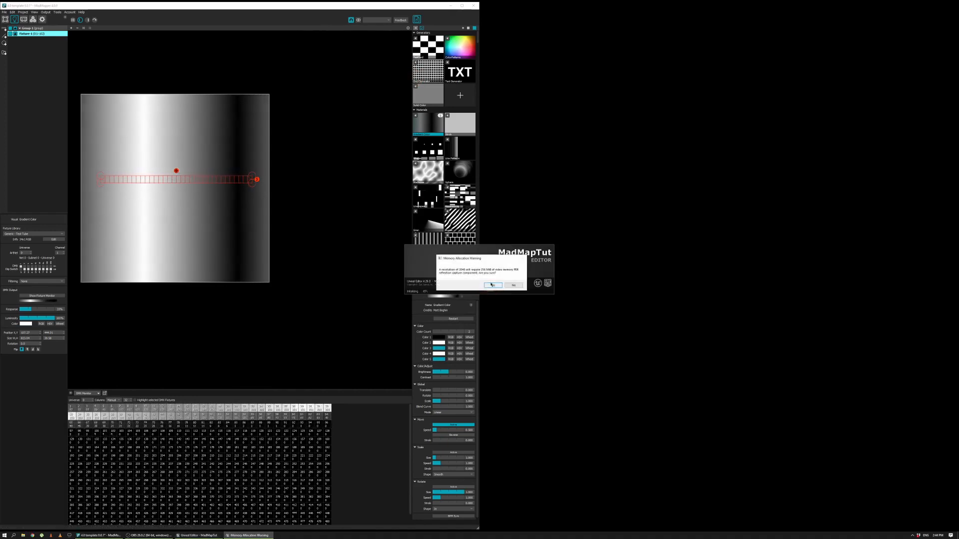
click(492, 284)
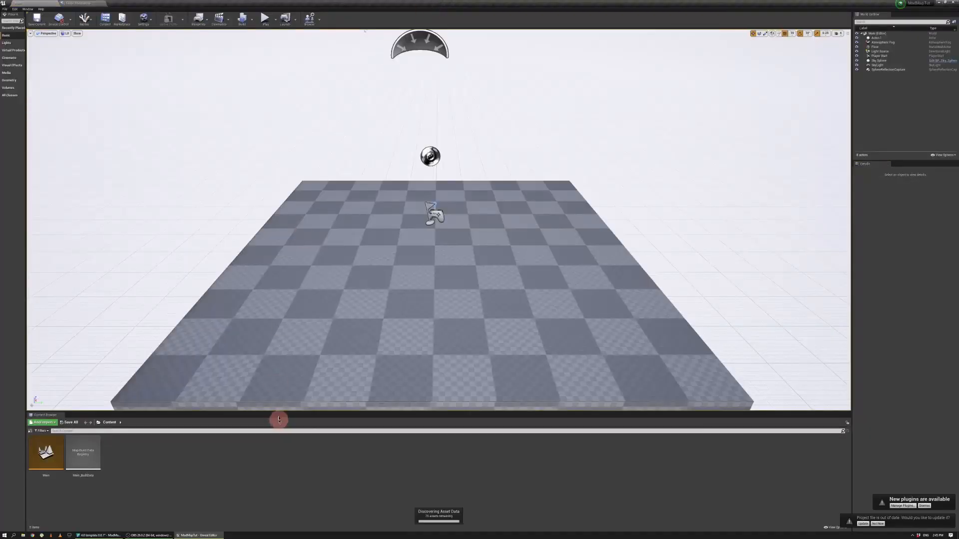
- Arrange the Unreal Editor and MadMapper windows side by side, each filling half of the screen
drag(474, 2, 955, 252)
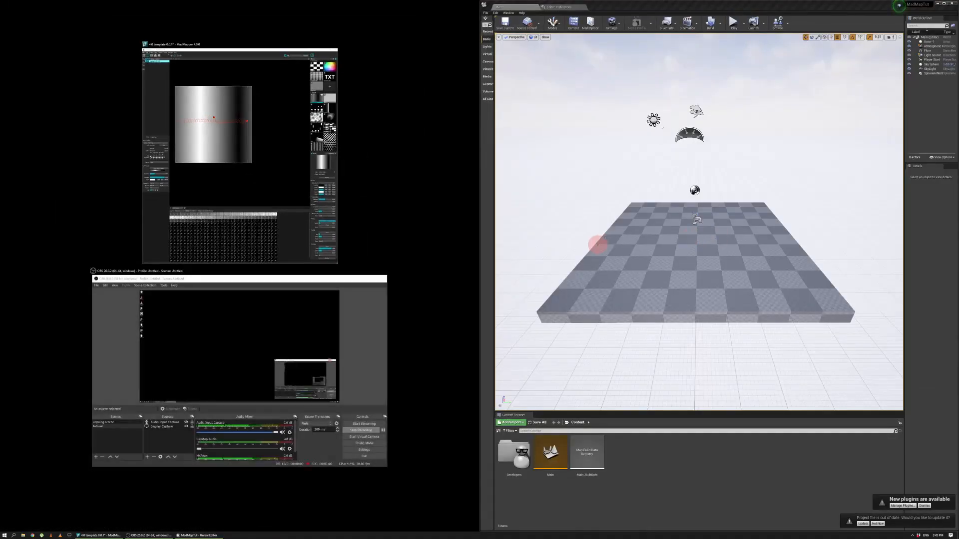
click(202, 173)
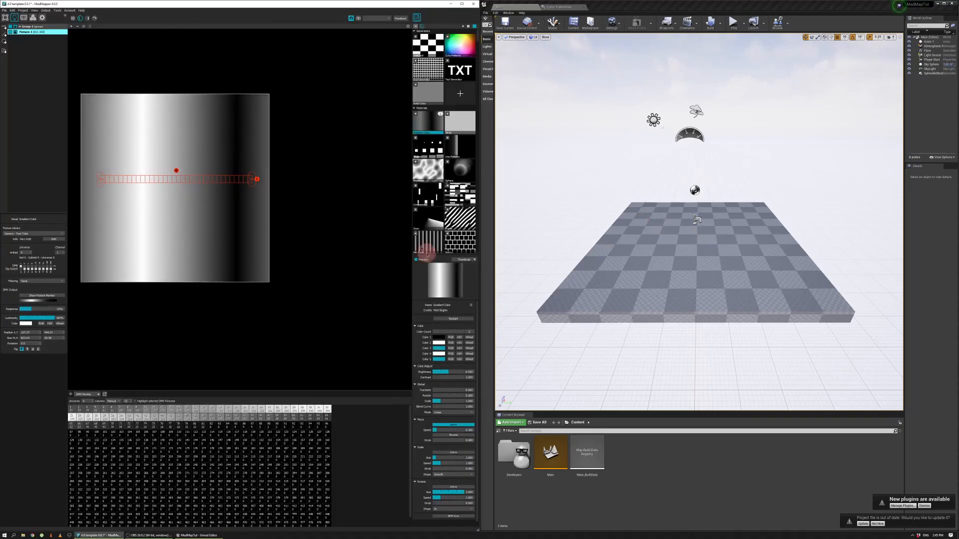
- Dismiss the new plugins notification and update the out-of-date project file
click(812, 160)
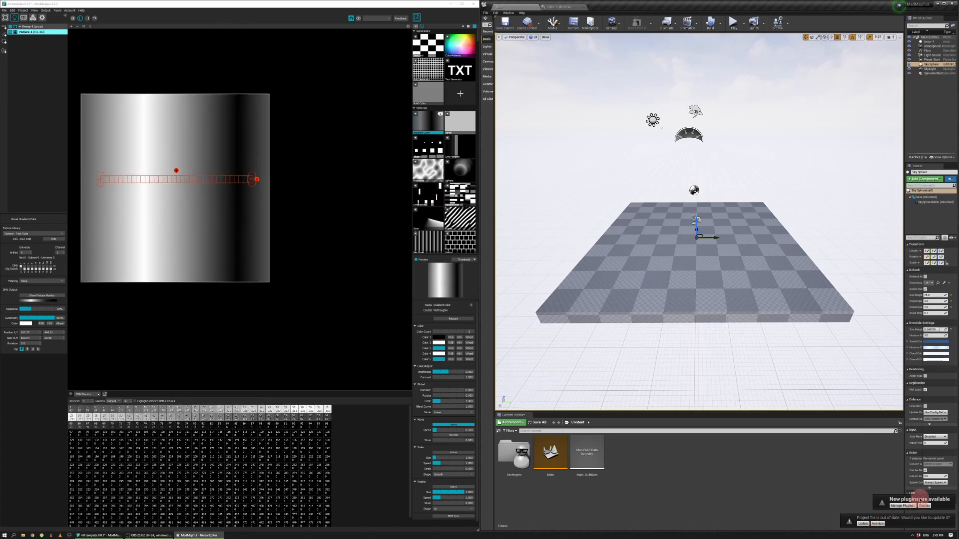
click(905, 507)
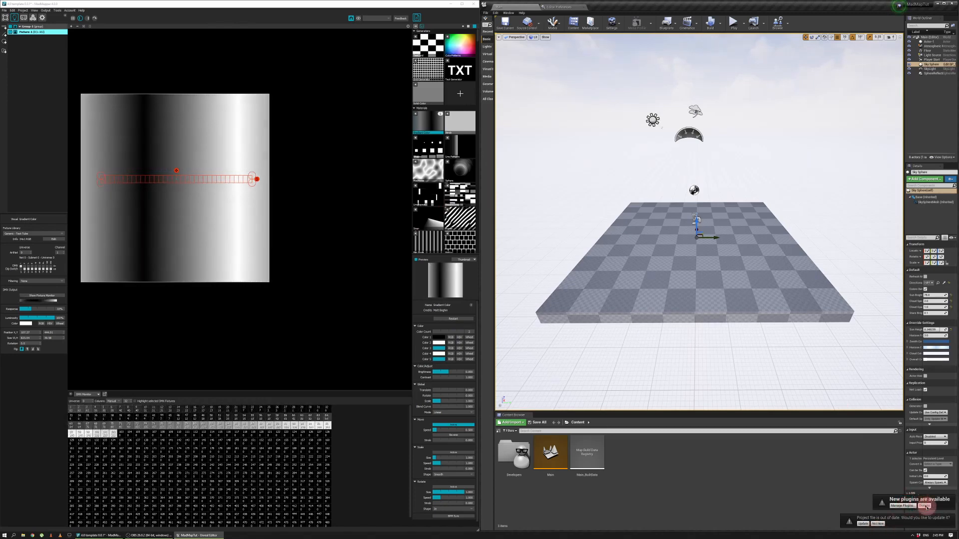
click(867, 524)
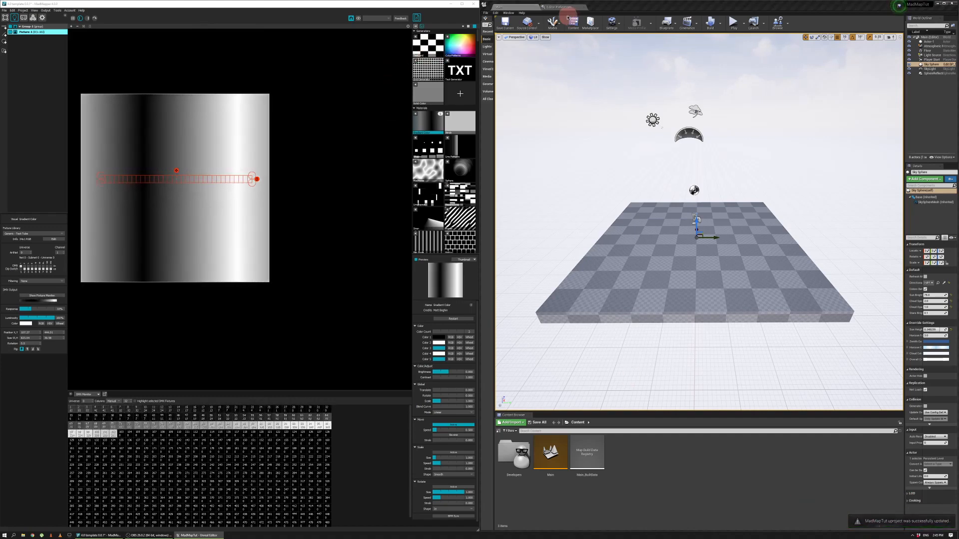
- Open the editor's plugin browser and search for "dmx"
click(485, 13)
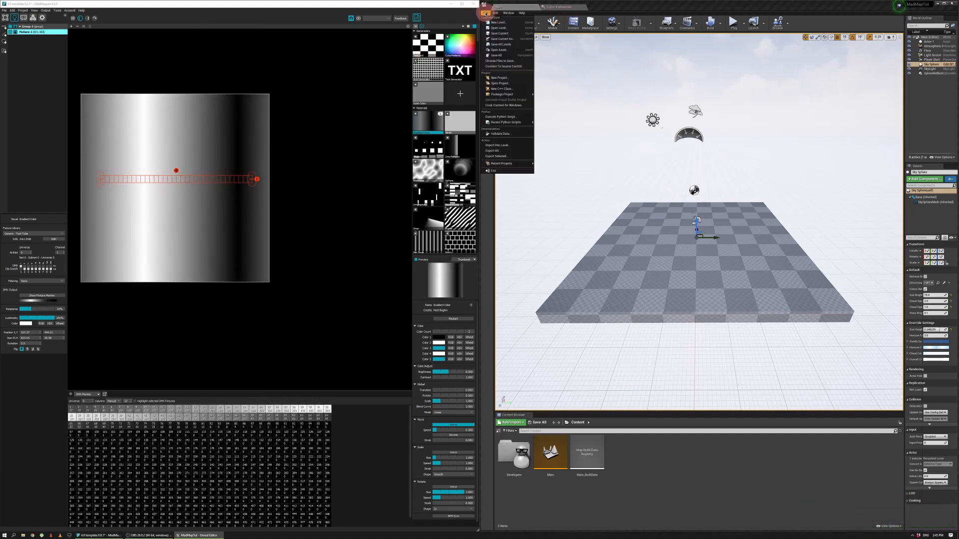
click(495, 13)
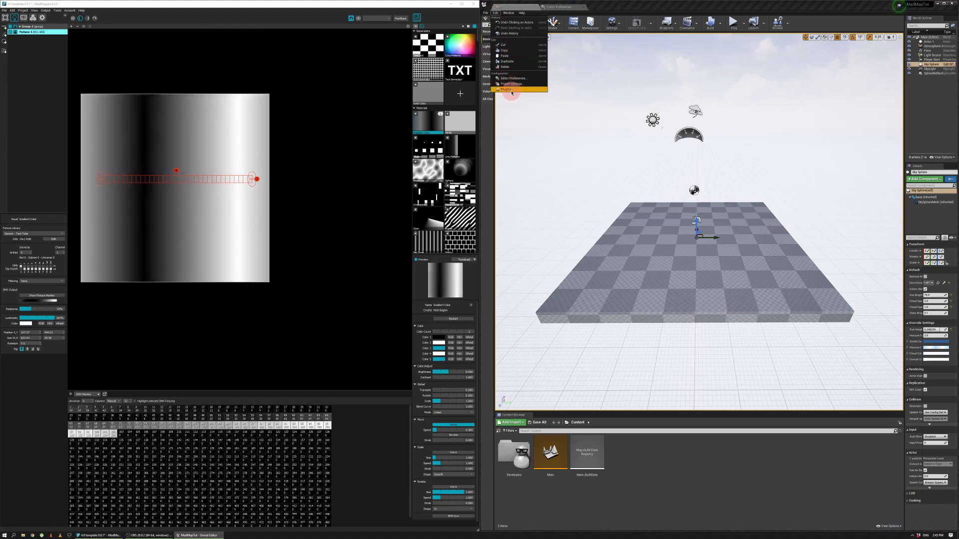
click(511, 90)
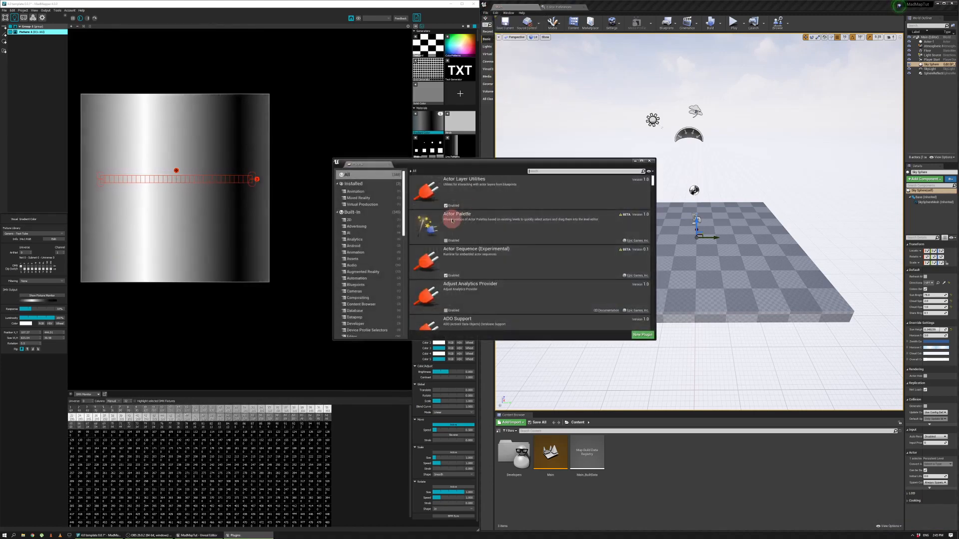
text(dmx)
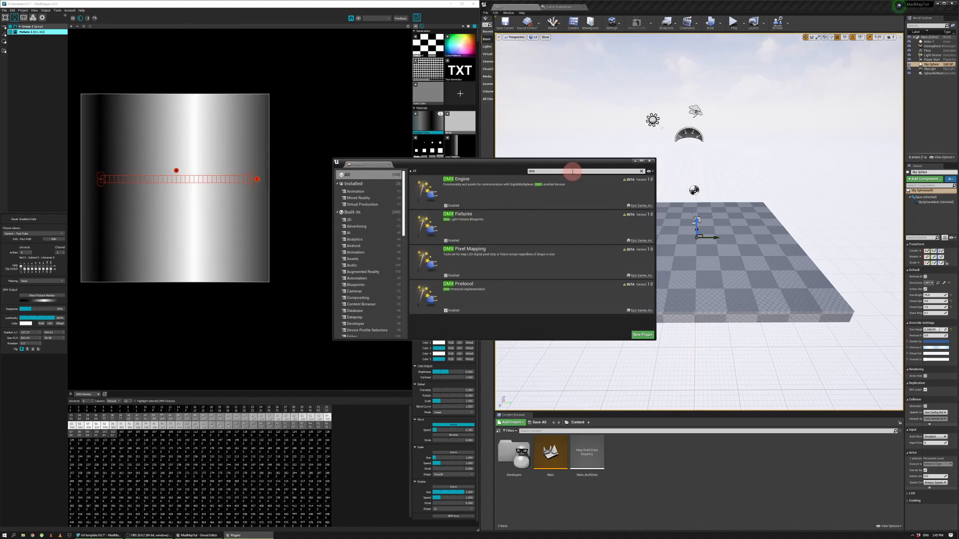
- Enable the DMX Engine, DMX Fixtures and DMX Pixel Mapping plugins, accept their beta warnings and restart the editor
click(445, 205)
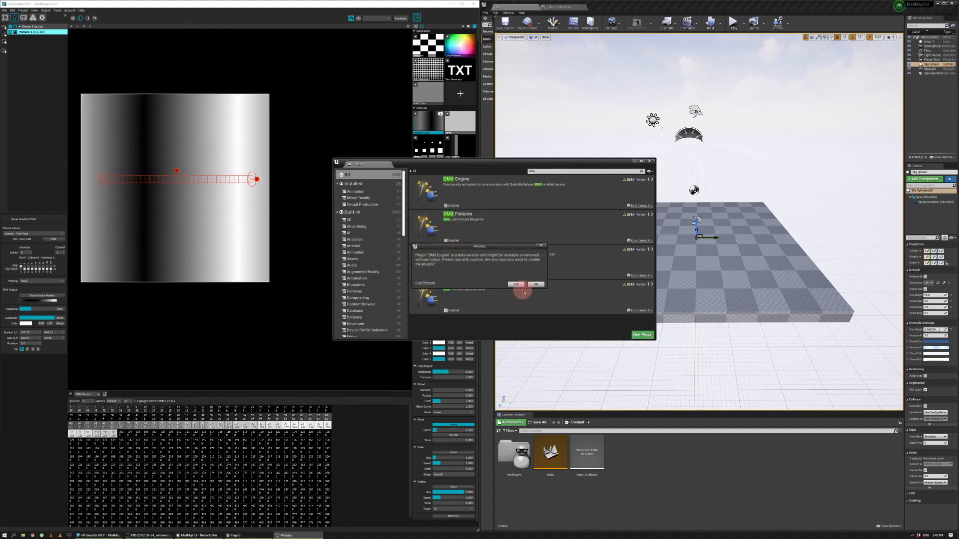
click(516, 284)
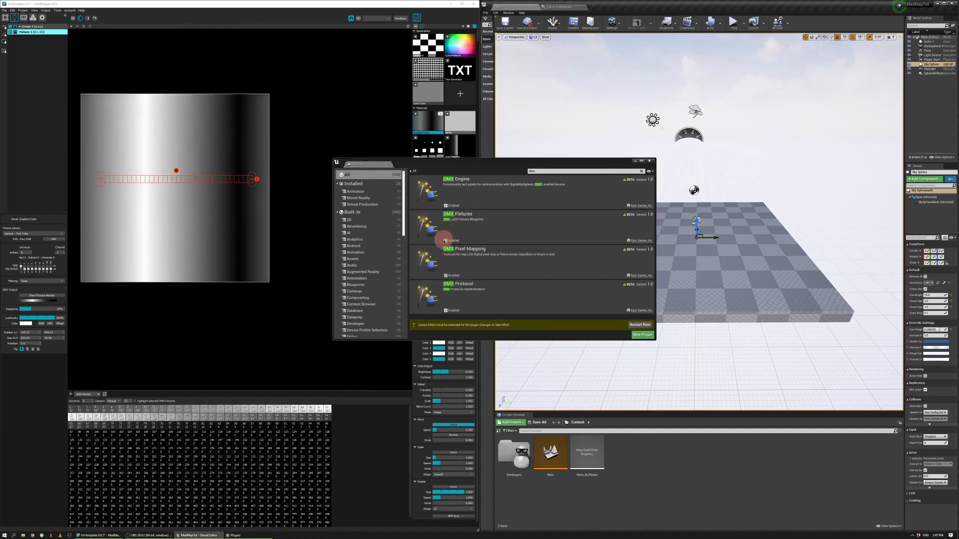
click(445, 240)
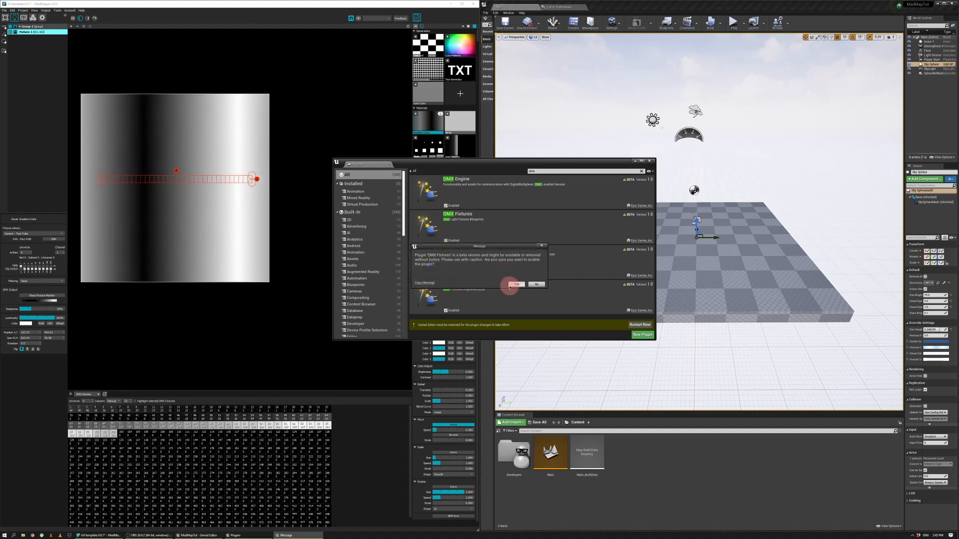
click(515, 284)
click(446, 276)
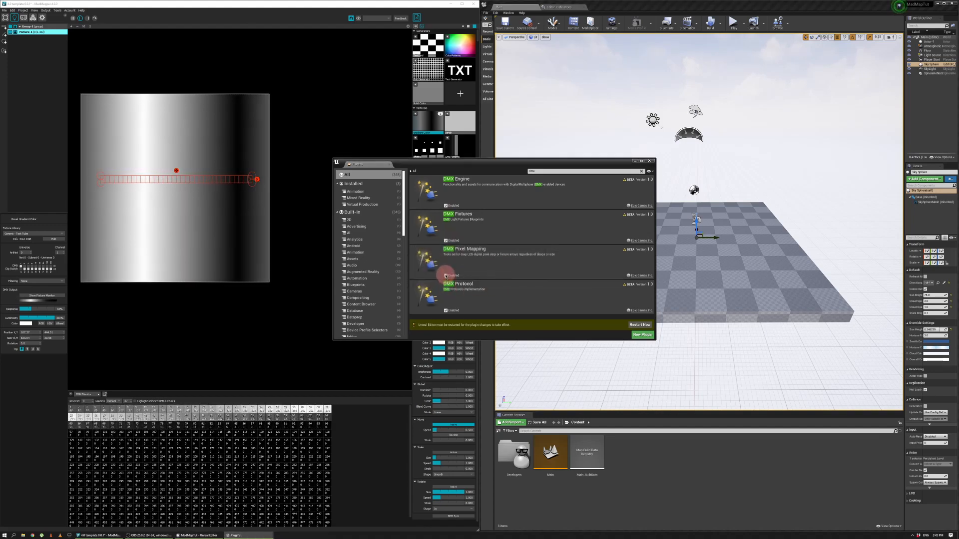
click(515, 283)
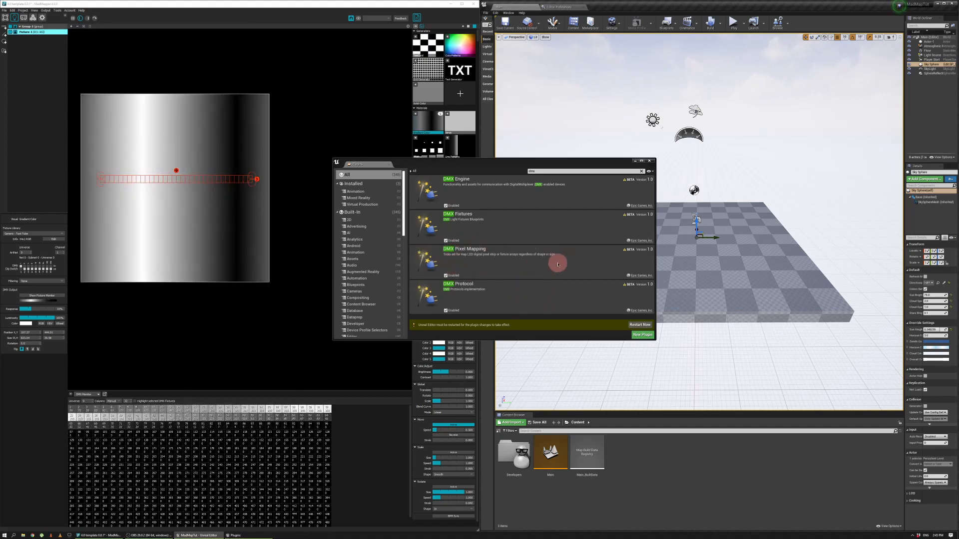
click(645, 327)
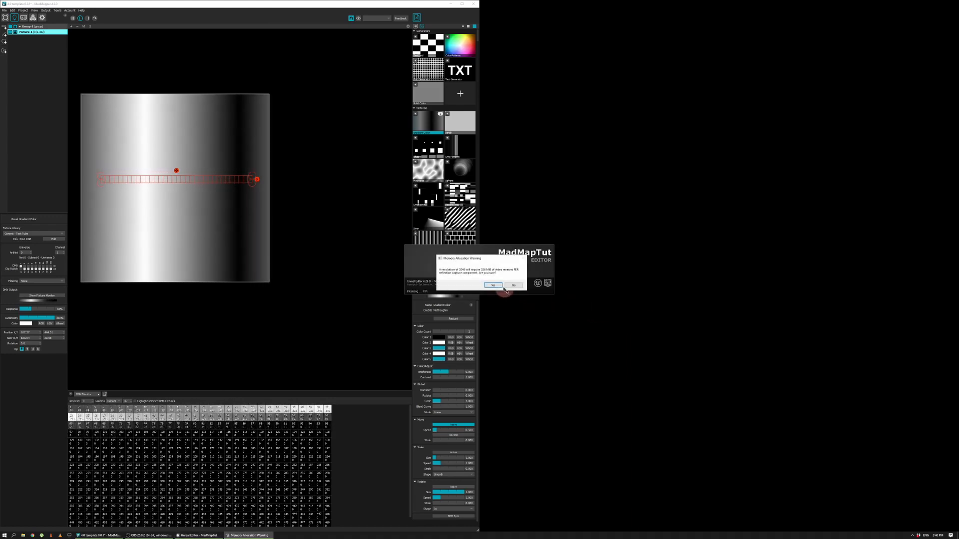
- Accept the memory allocation warning and fit the reopened editor into the free half of the screen without the plugin browser
click(493, 286)
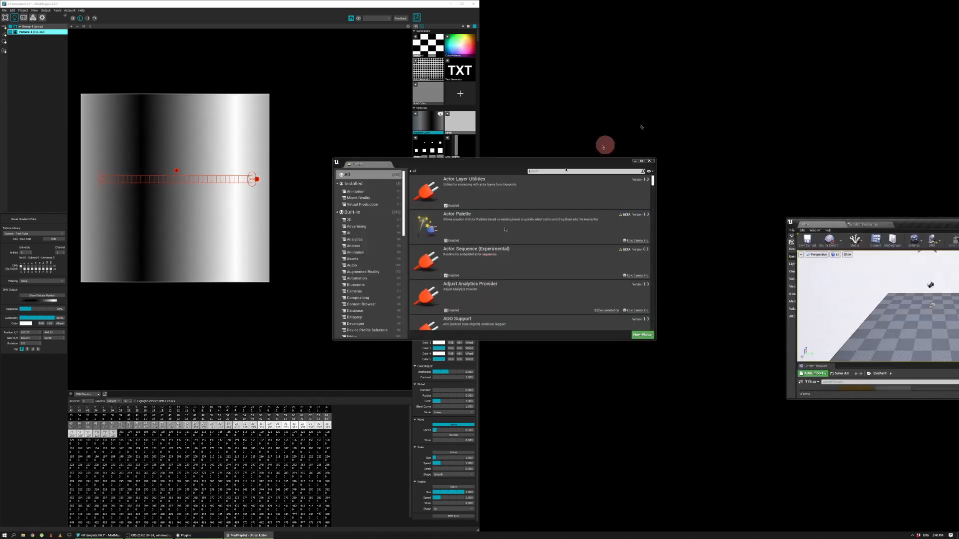
drag(909, 225, 934, 287)
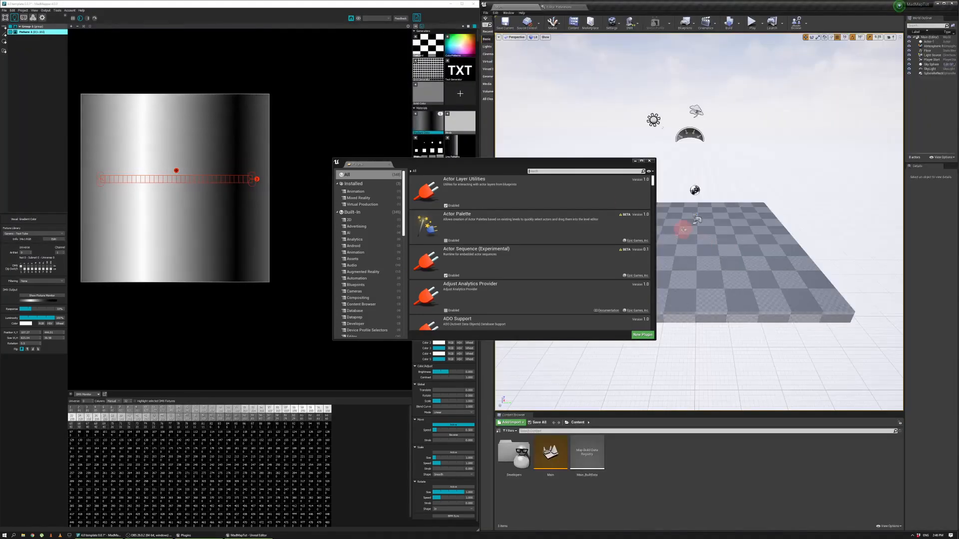
click(650, 161)
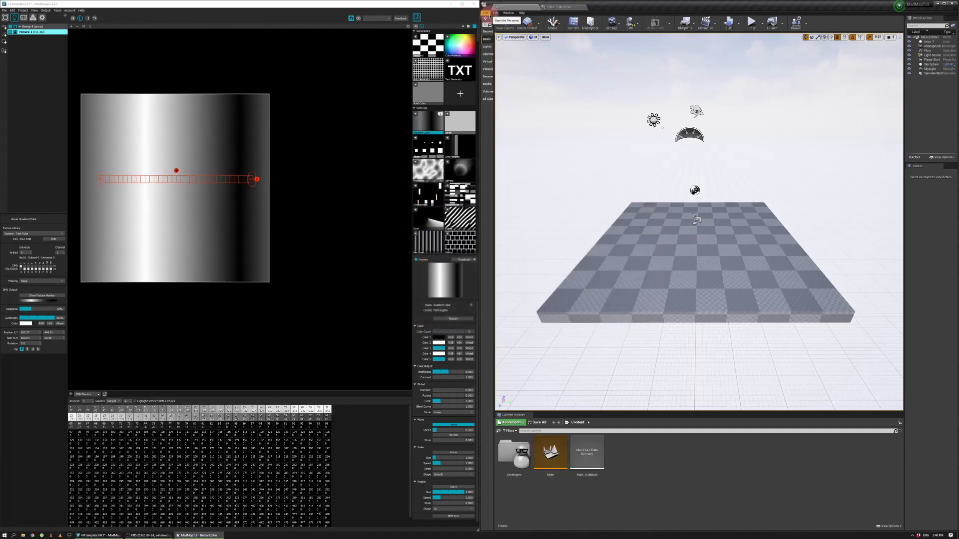
- Open the DMX Plugin page of the project settings
click(495, 12)
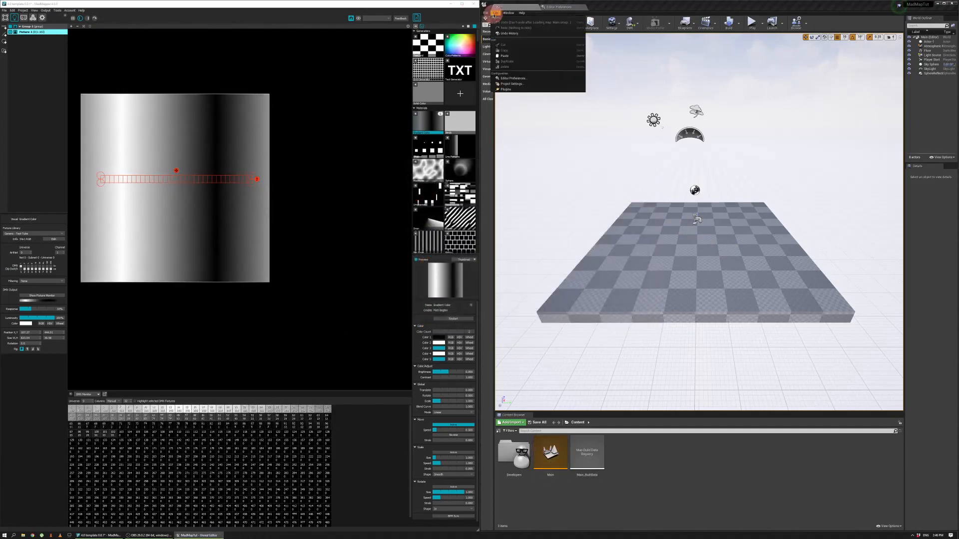
click(509, 84)
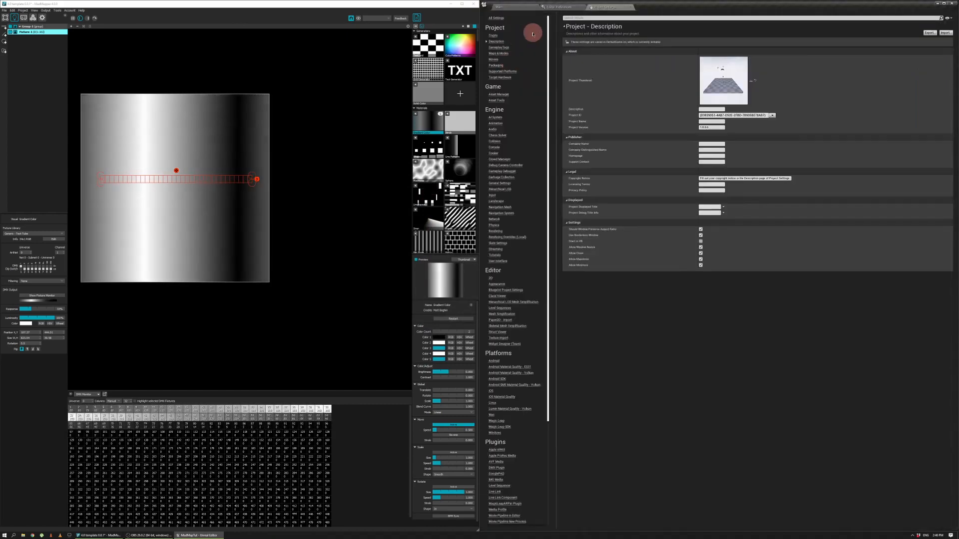
drag(546, 97, 546, 290)
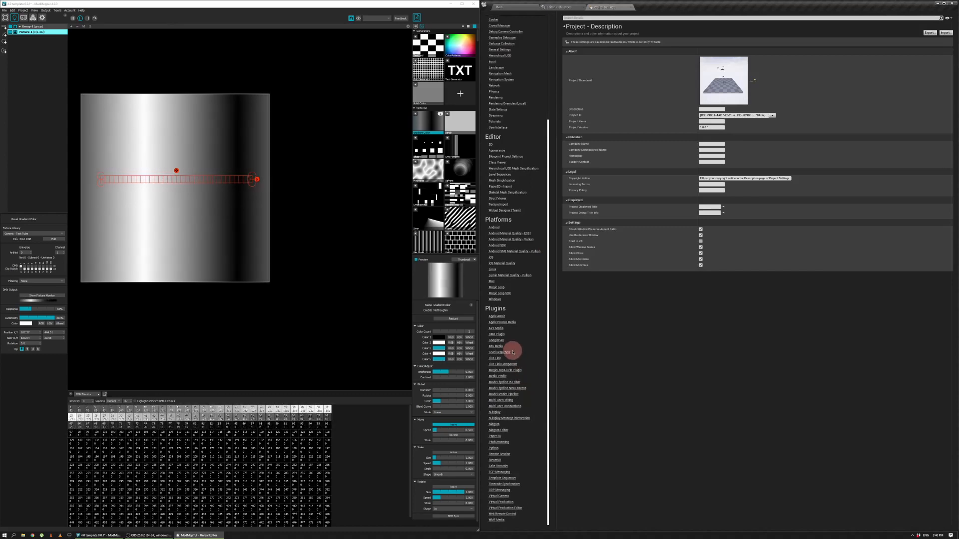
click(496, 334)
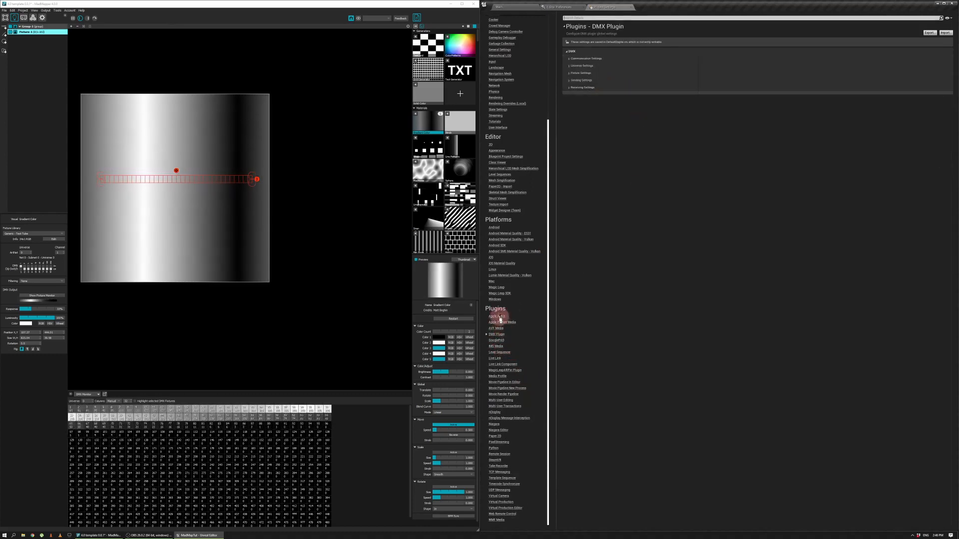
- Set the DMX Interface IP Address in the communication settings to the network adapter's address and close the project settings
click(570, 59)
click(706, 67)
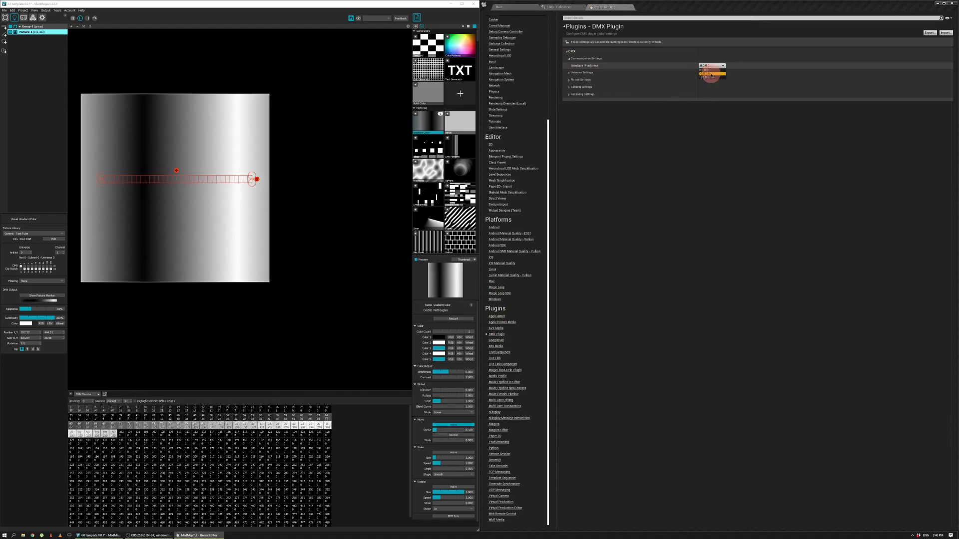
click(711, 74)
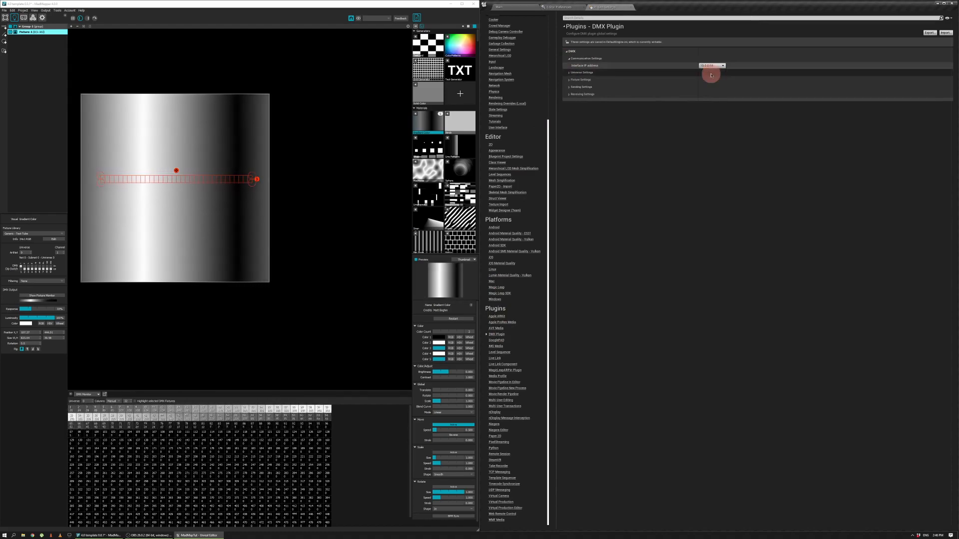
click(708, 66)
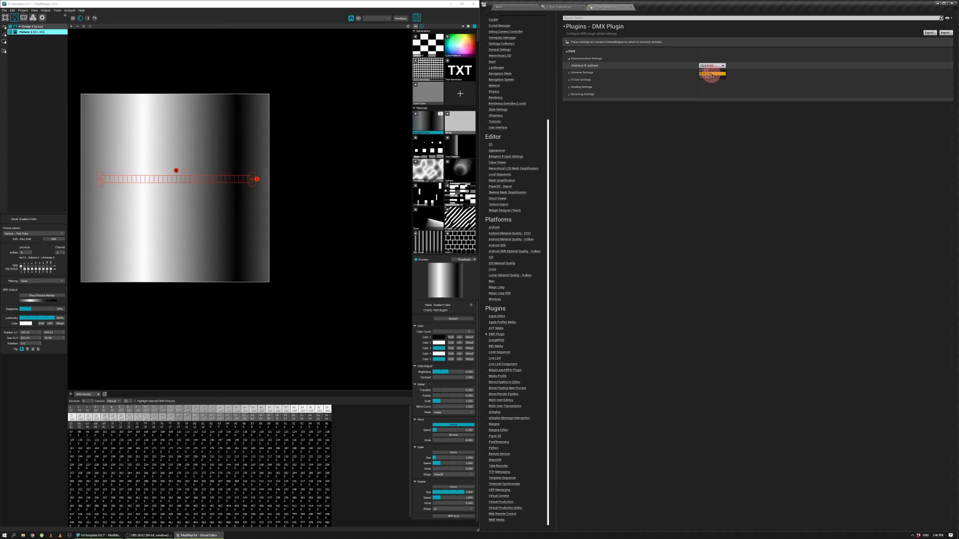
click(712, 74)
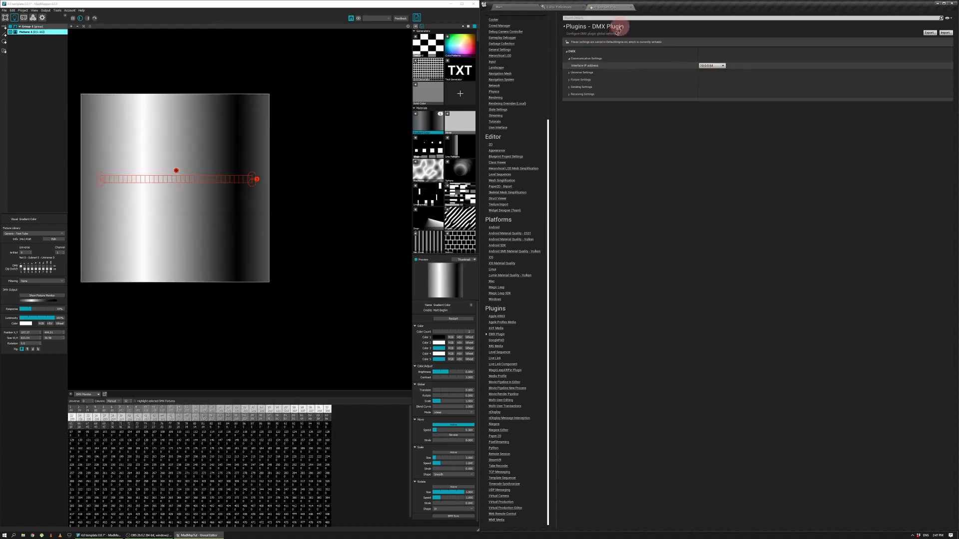
click(631, 7)
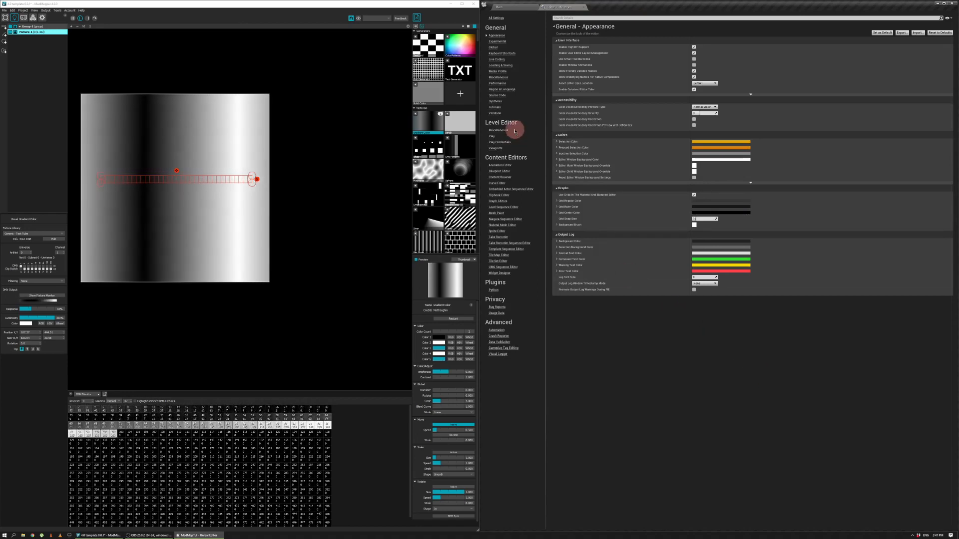
- Turn off Use Less CPU when in Background in the editor's performance preferences and close the preferences
click(498, 83)
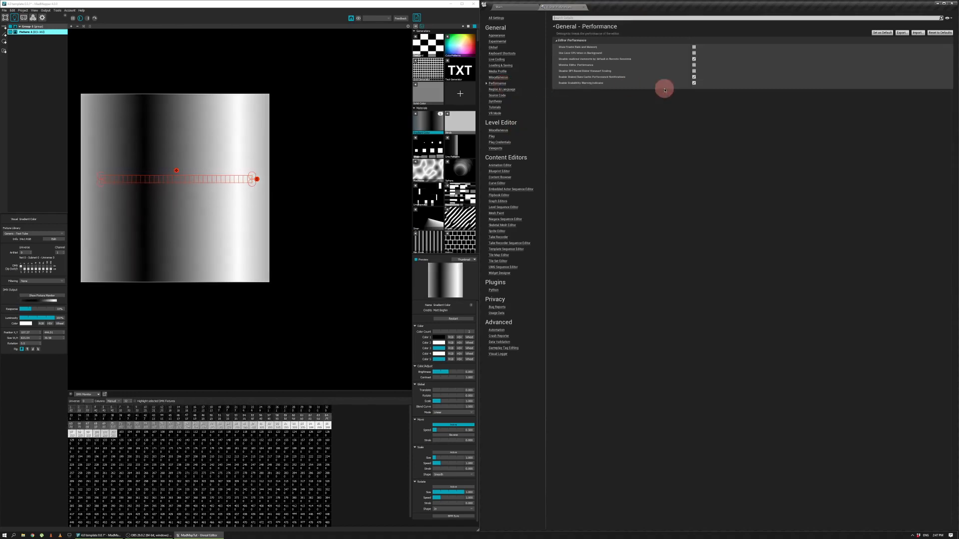
click(694, 58)
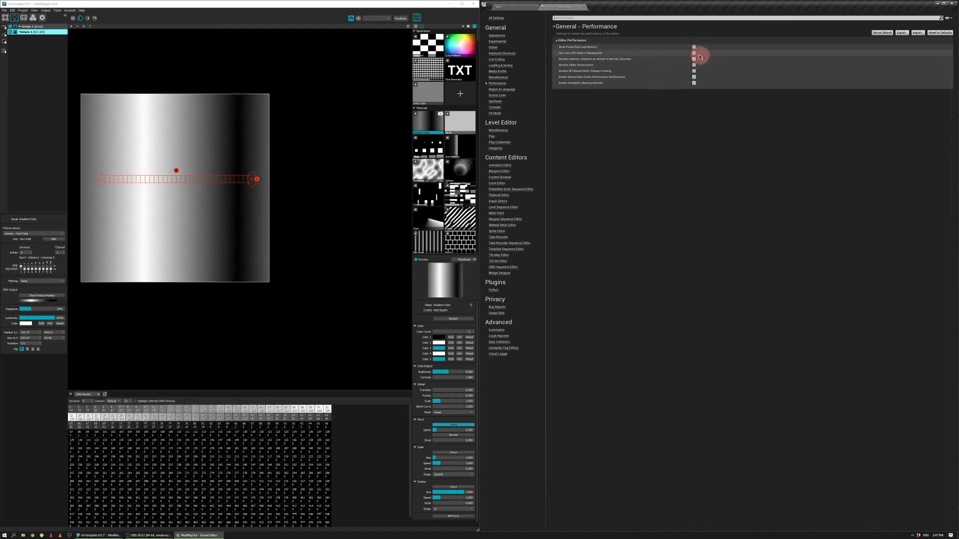
click(695, 55)
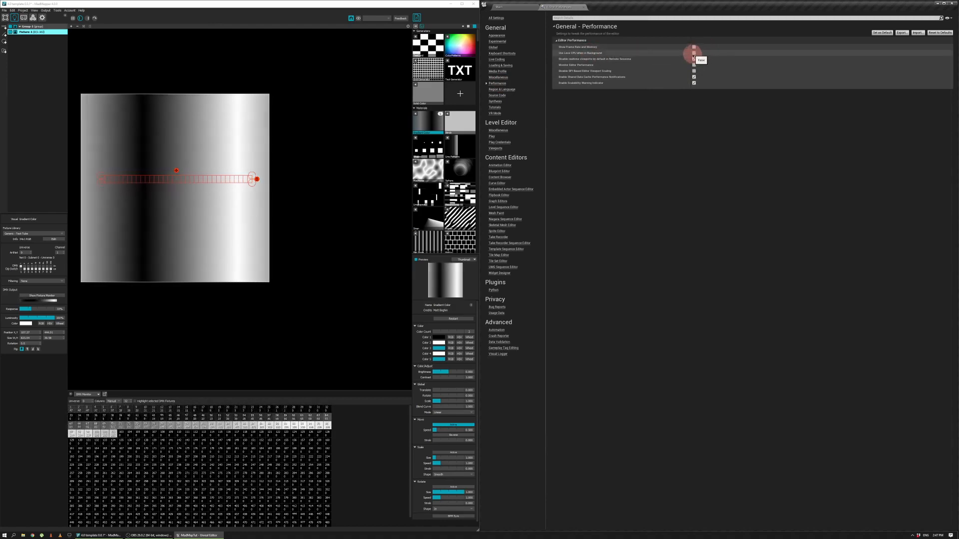
click(584, 7)
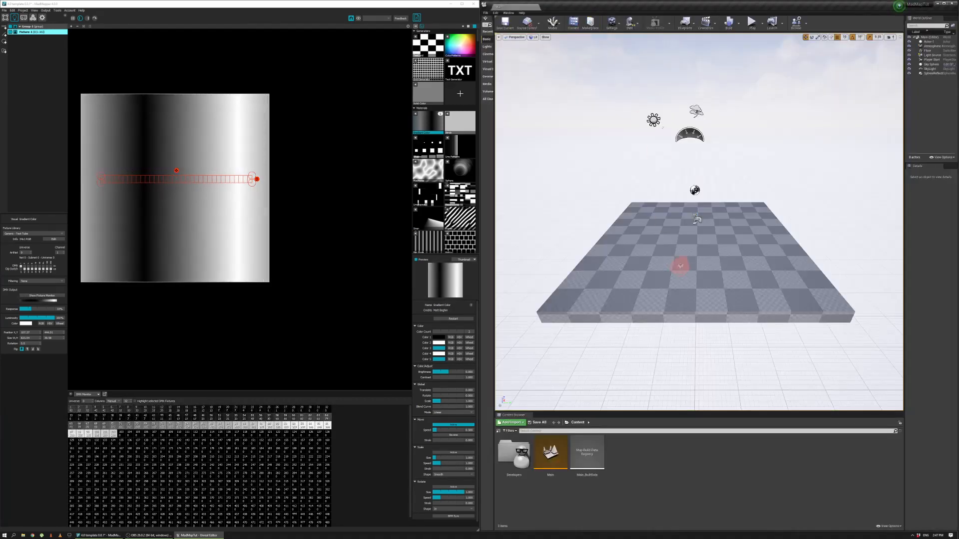
- Set the content browser to show plugin content and display its folder tree
right_click(614, 464)
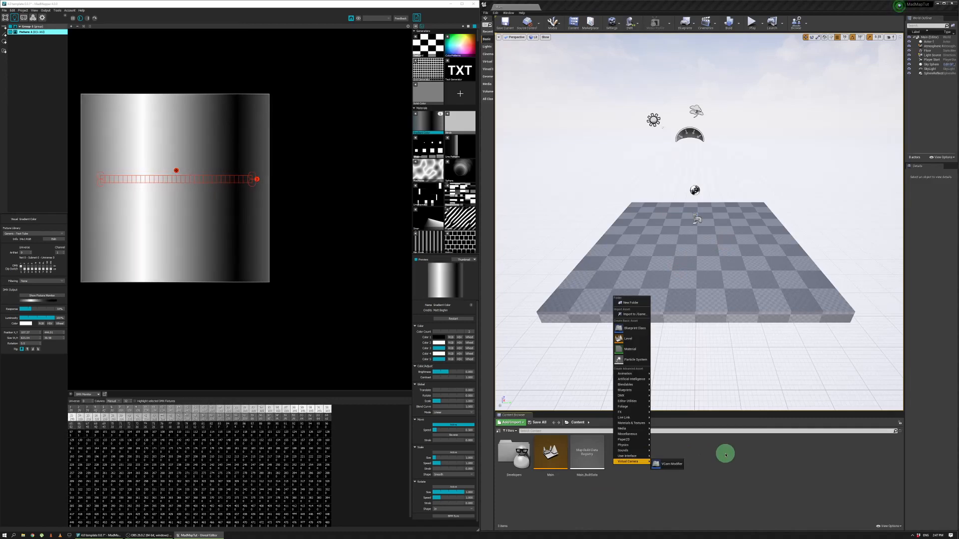
click(723, 449)
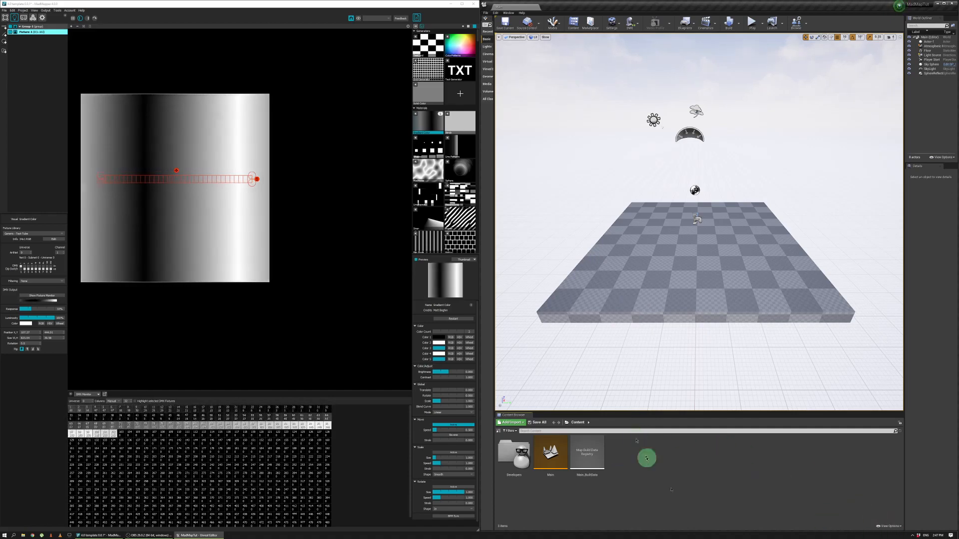
click(889, 527)
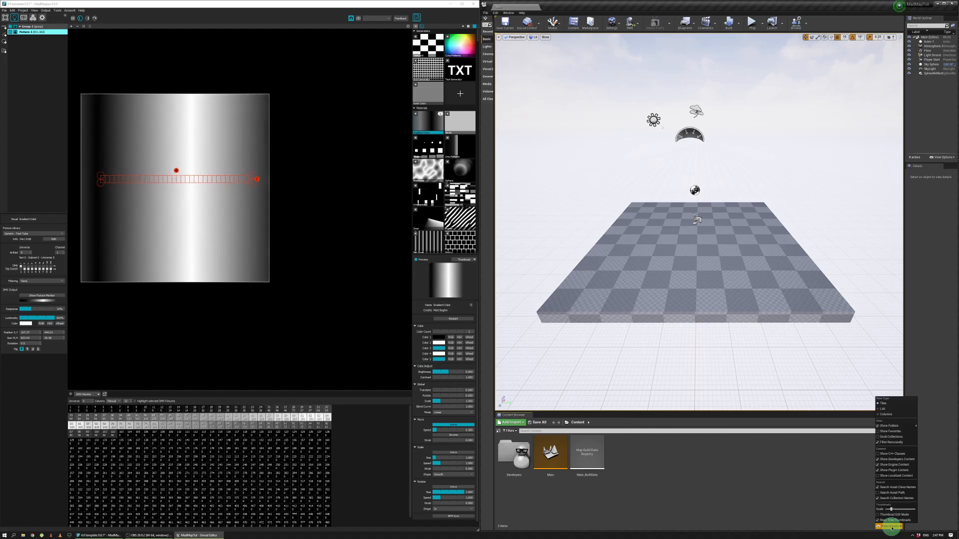
click(886, 471)
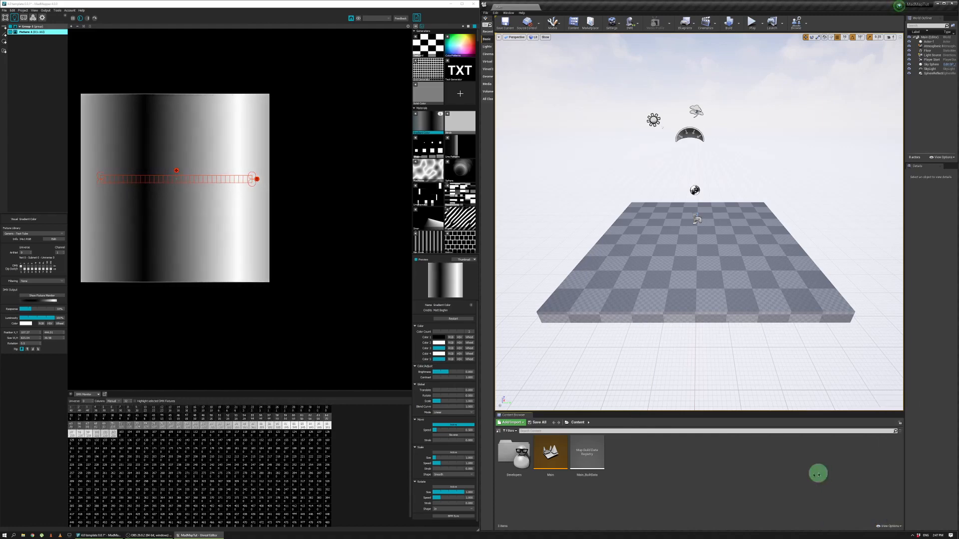
click(498, 433)
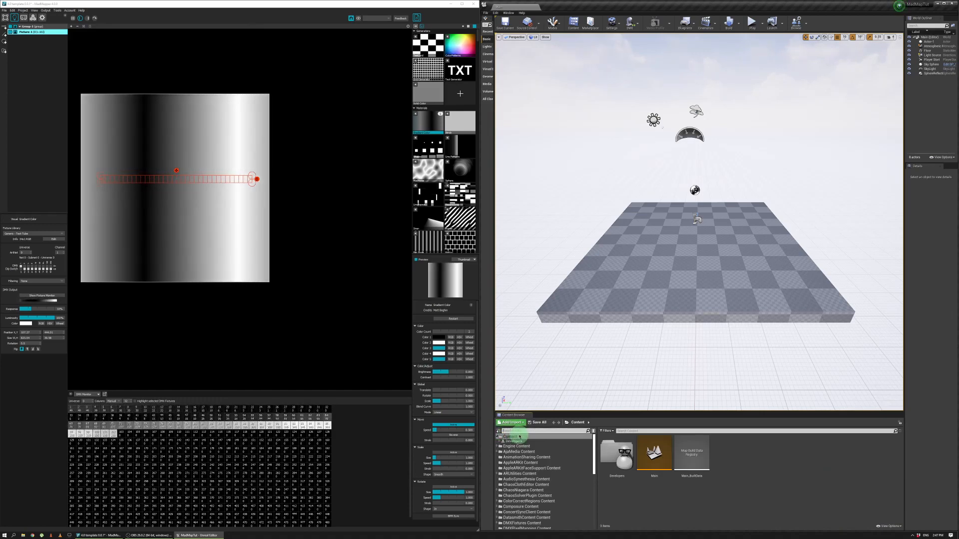
- Filter the folder tree for "dmx" to view DMXFixtures Content, and return to the project's Content folder with the filter cleared
text(dmx)
click(519, 437)
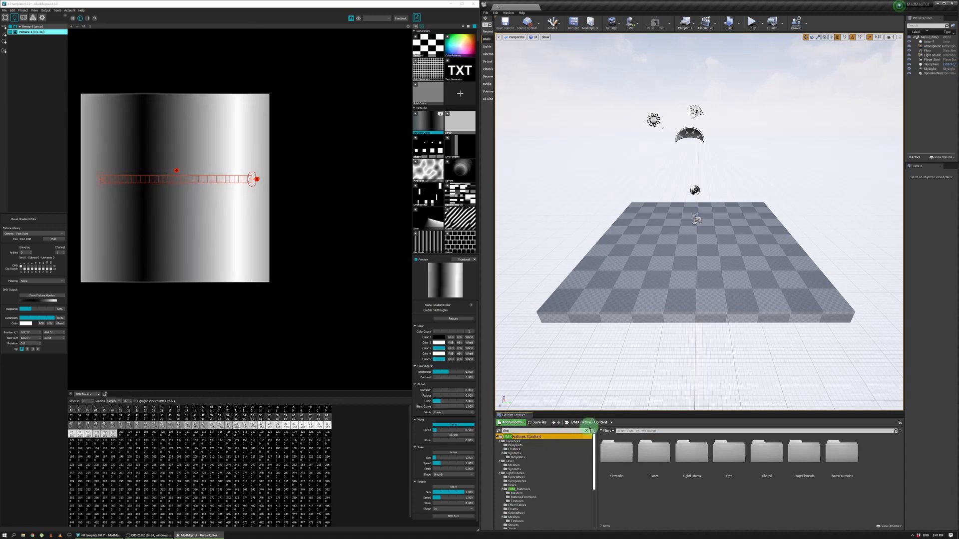
click(587, 431)
click(579, 437)
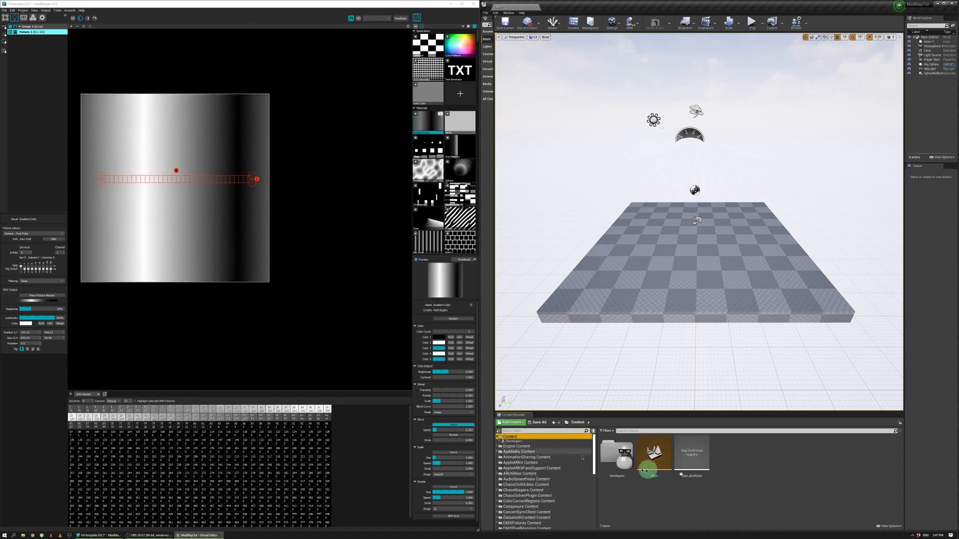
- Create a folder named DmxStuff in the project's Content folder and open it
right_click(782, 477)
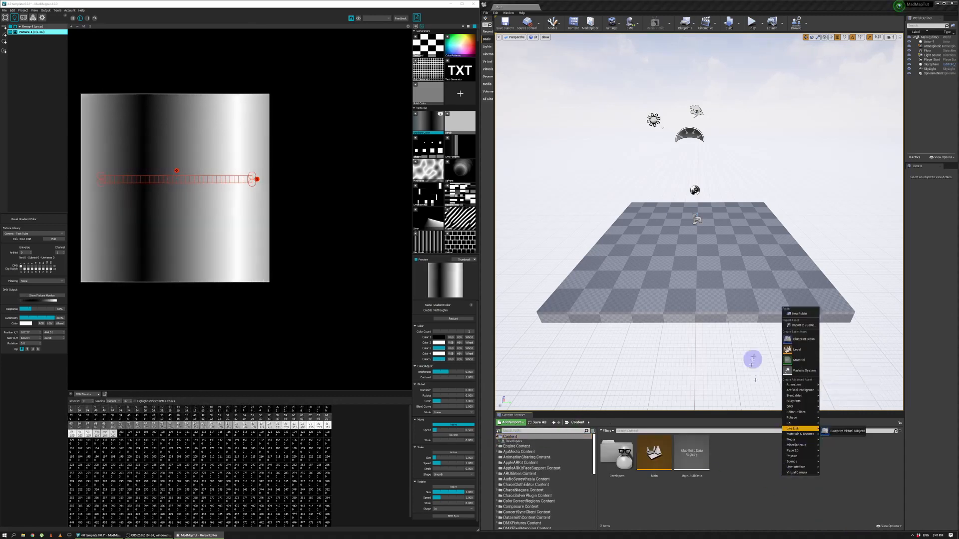
click(799, 315)
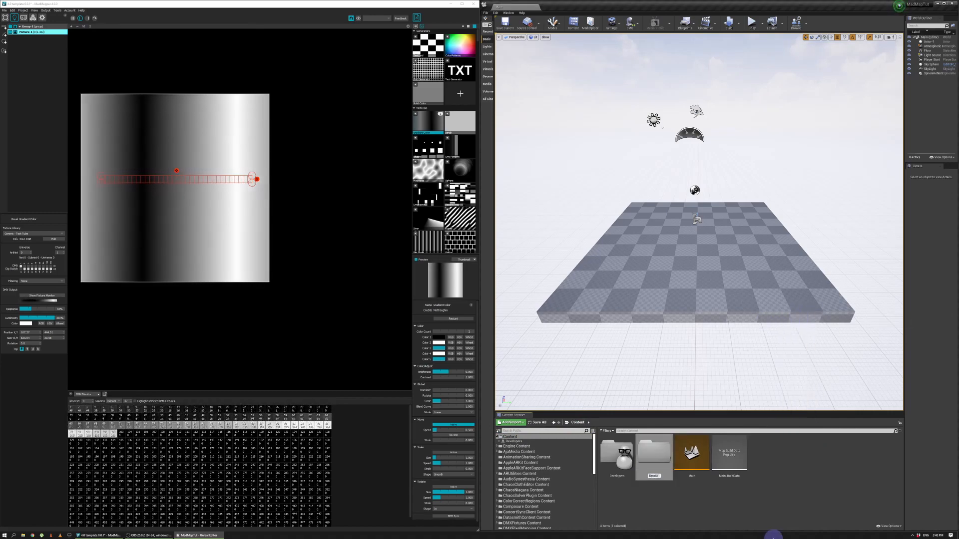
key(Return)
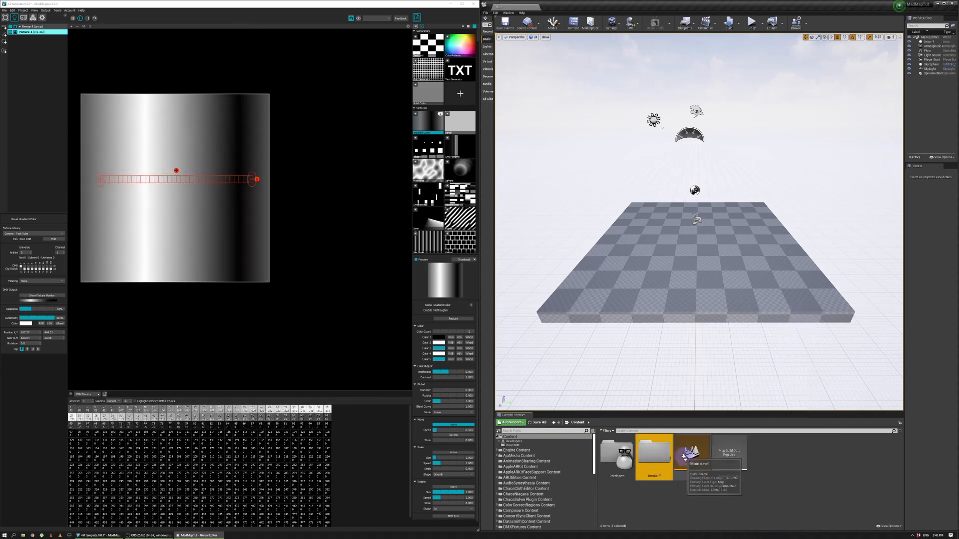
double_click(661, 459)
- Create a DMX Library asset named Patch in the DmxStuff folder
right_click(662, 456)
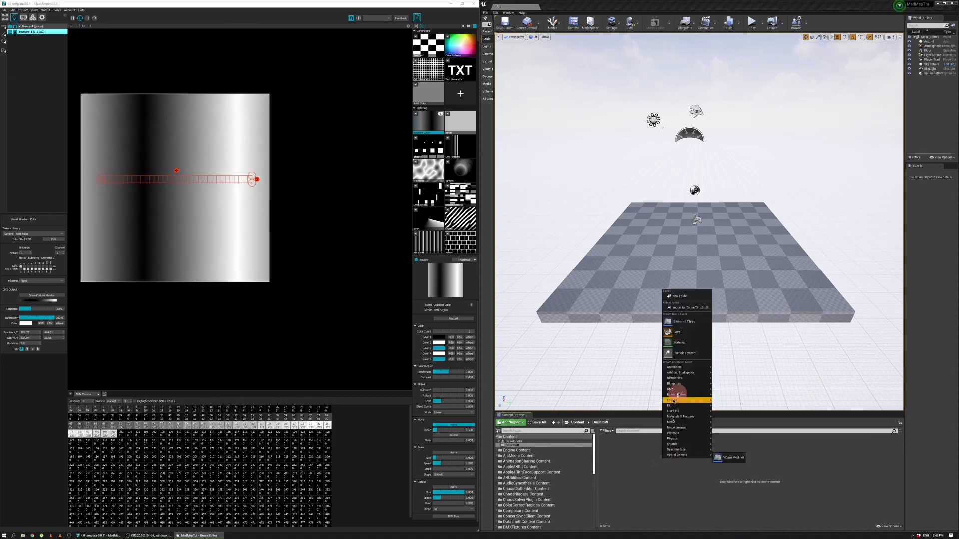
mouse_move(699, 389)
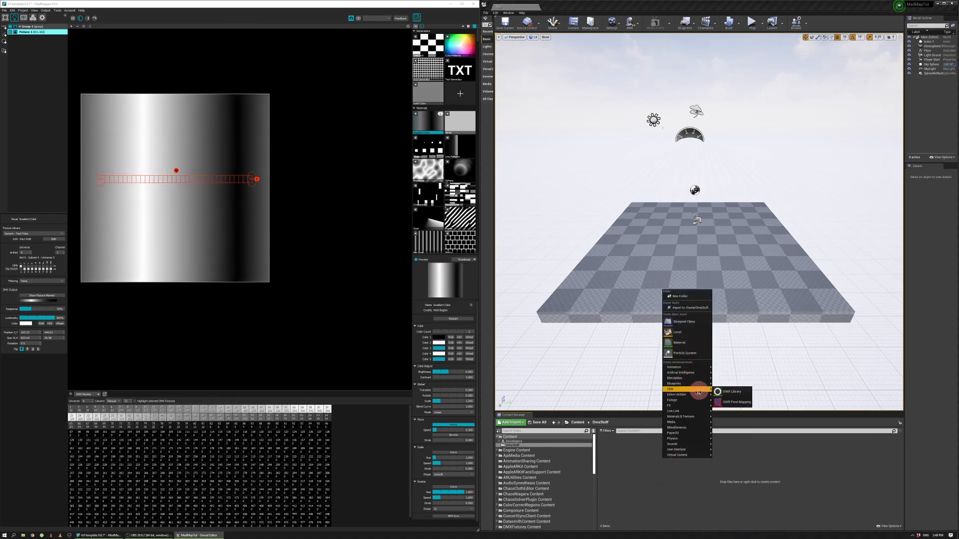
click(722, 392)
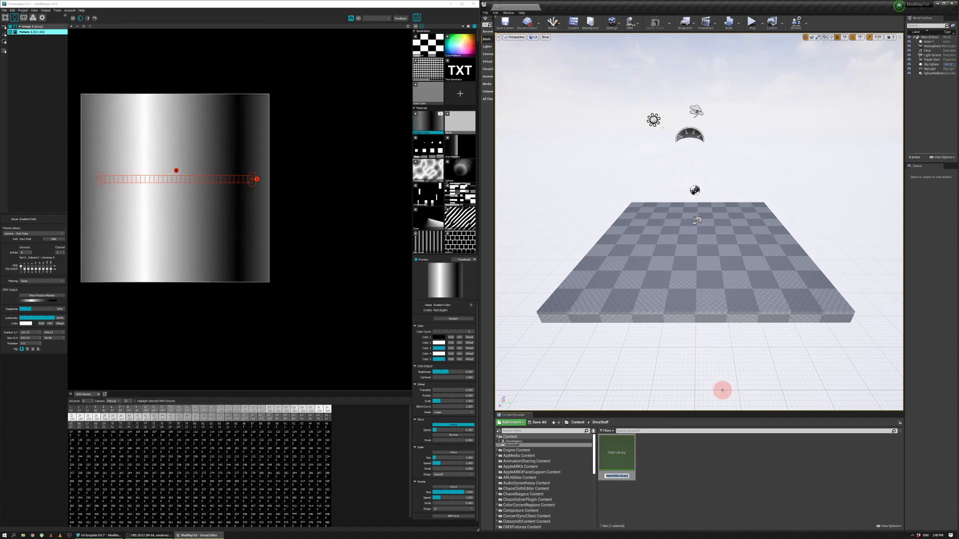
text(Patch)
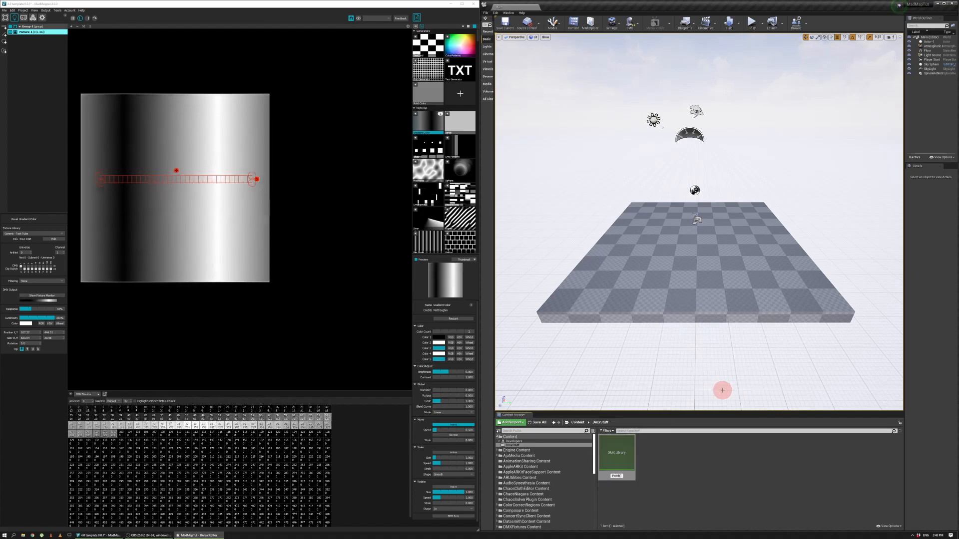
key(Return)
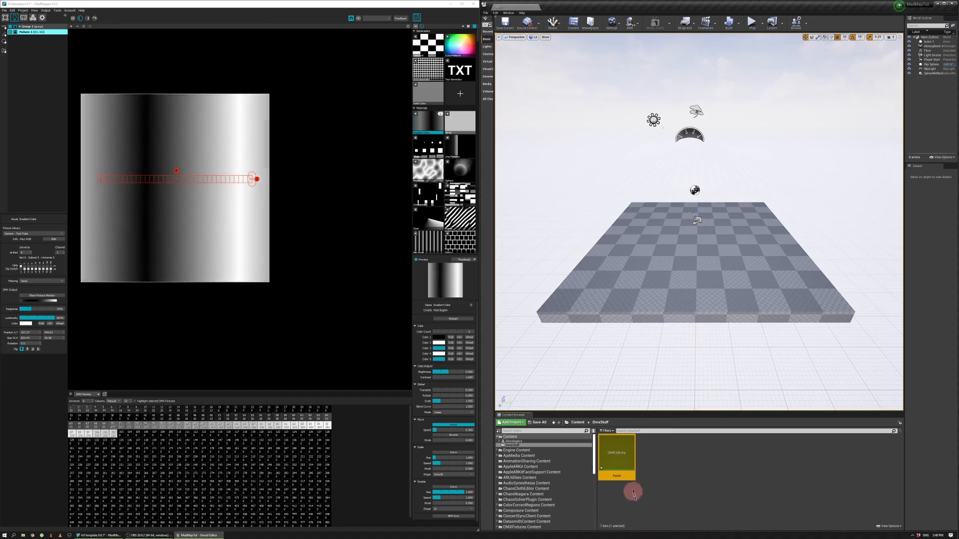
- Open the Patch library clear of the MadMapper window and add a new controller to it
double_click(620, 452)
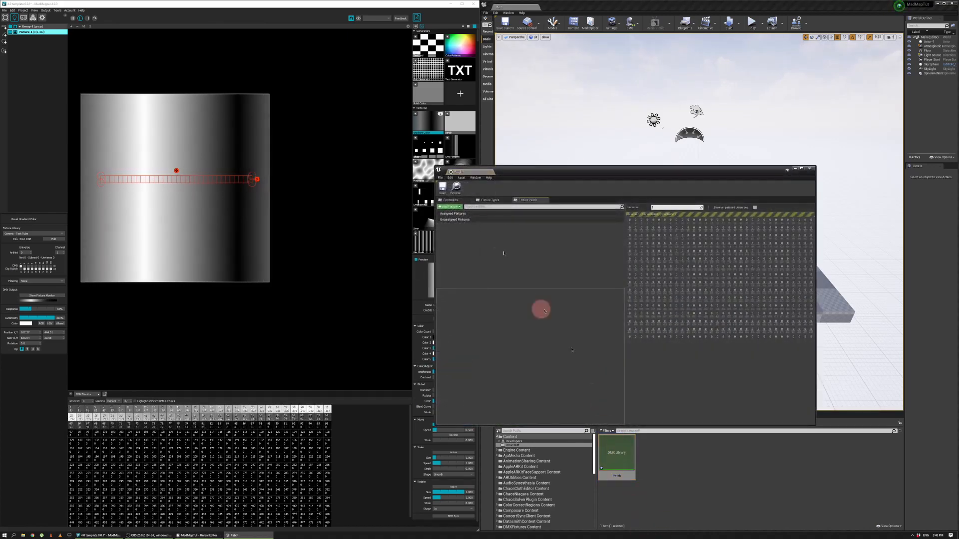
drag(531, 169, 604, 165)
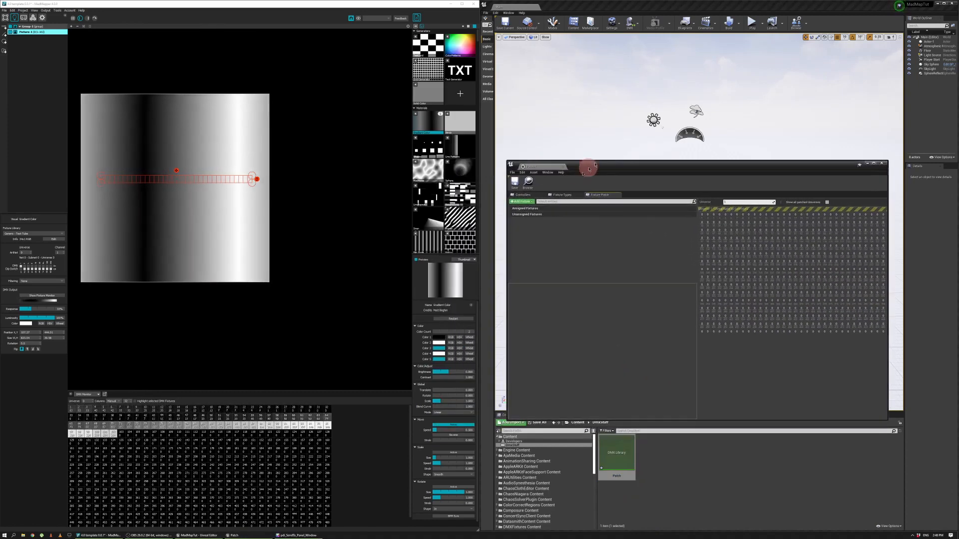
click(529, 196)
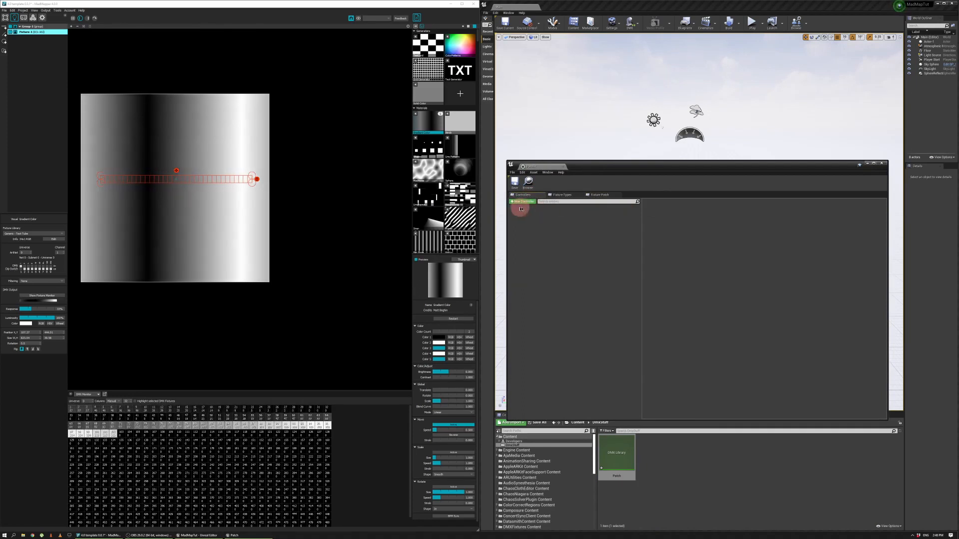
click(521, 204)
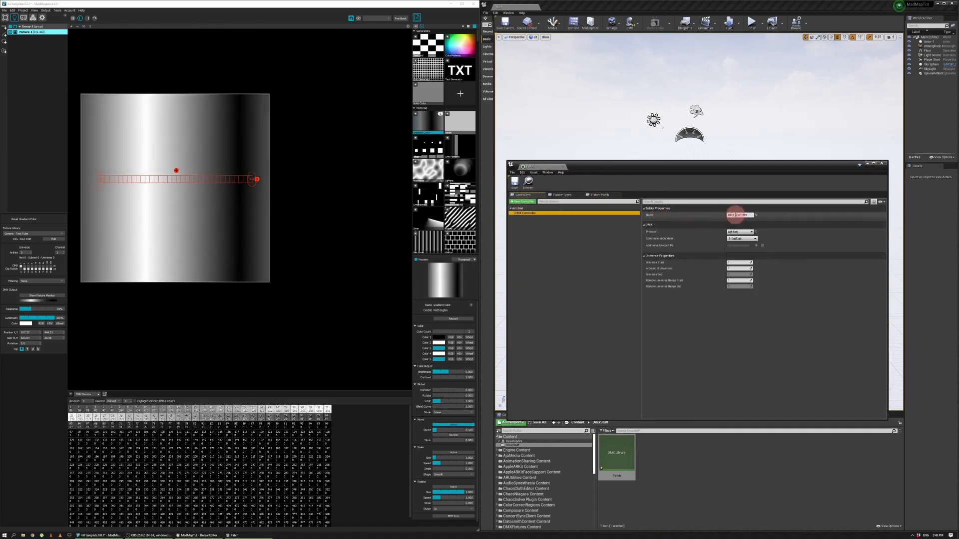
- Name the new controller MadMapper and look over the library's fixture types and fixture patch views
click(752, 216)
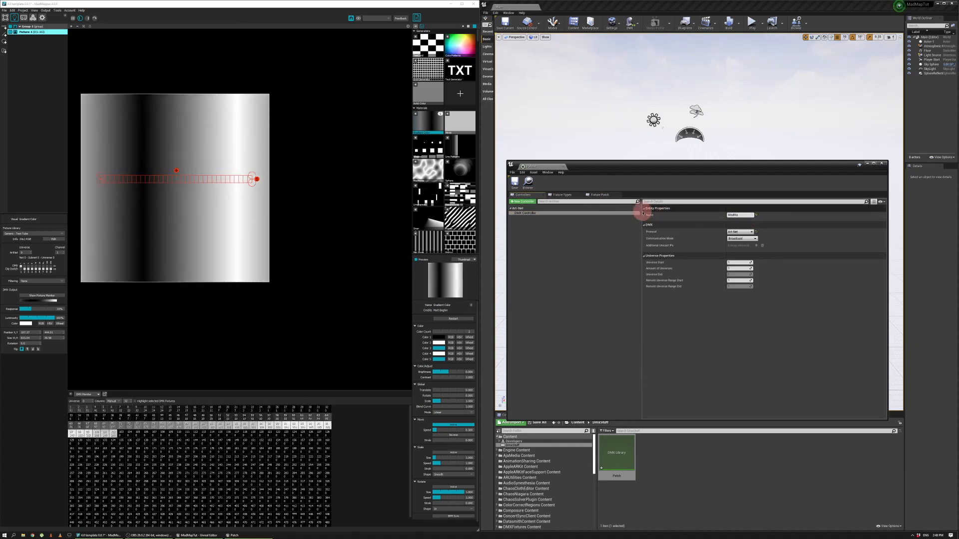
text(MadMapper)
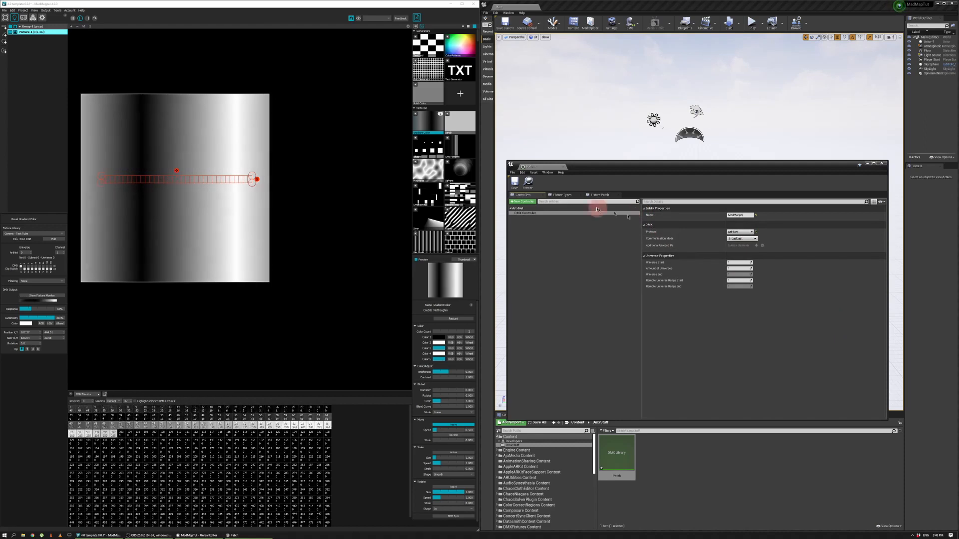
click(567, 196)
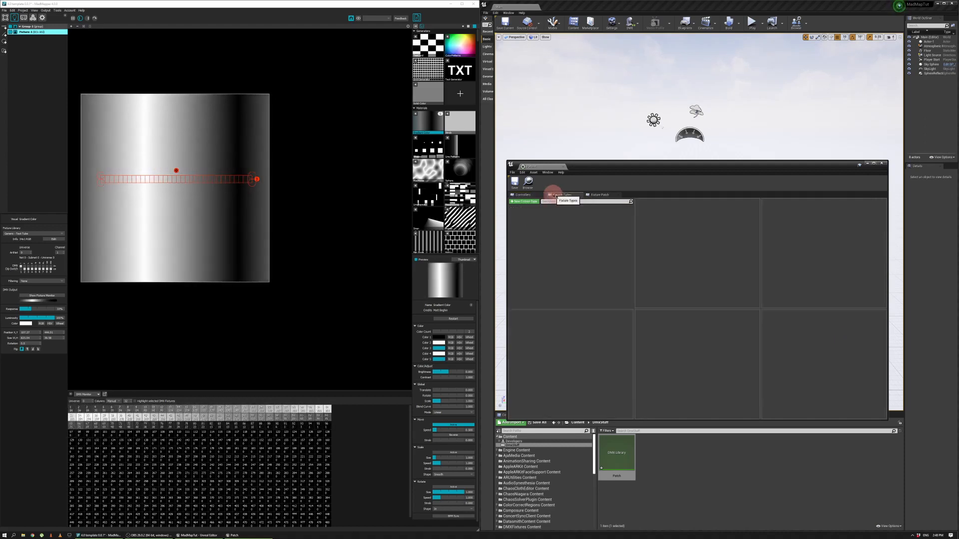
click(597, 195)
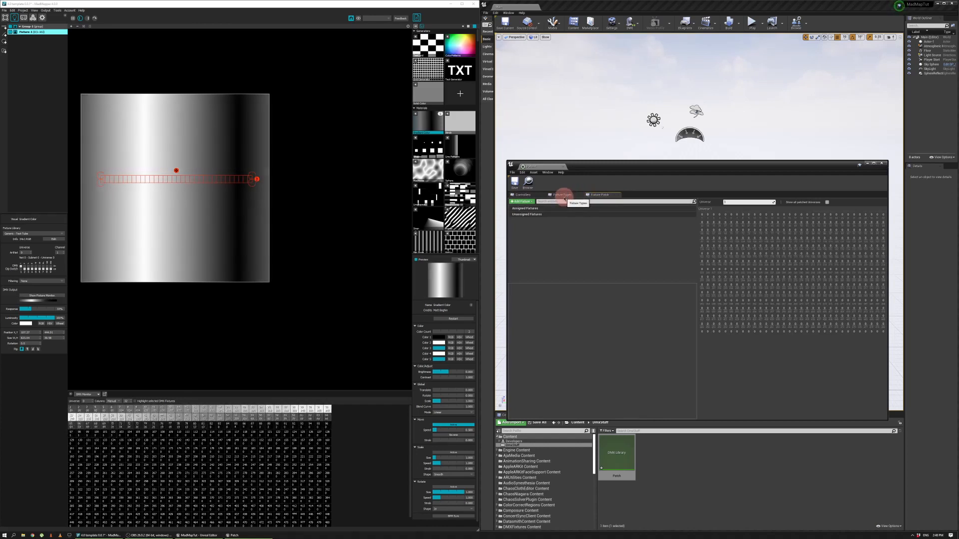
click(563, 195)
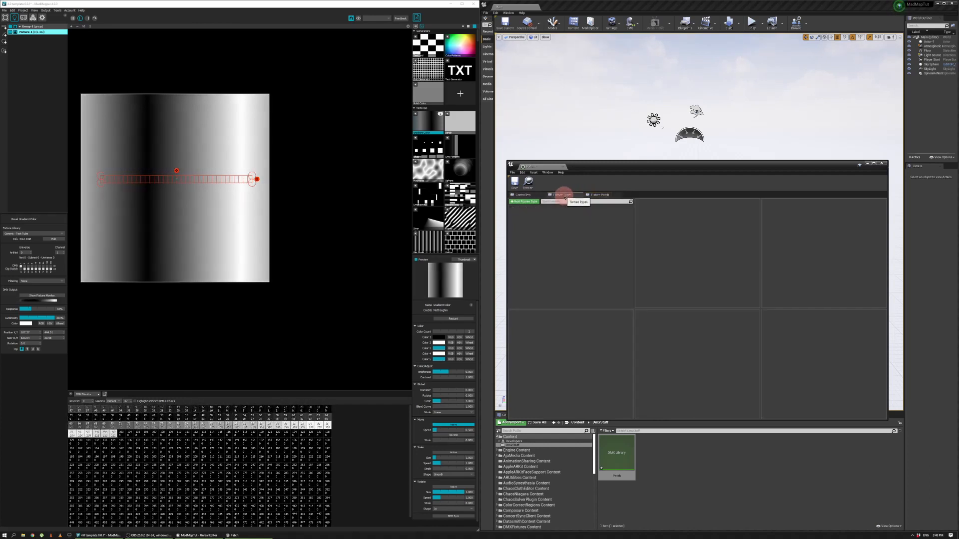
click(523, 195)
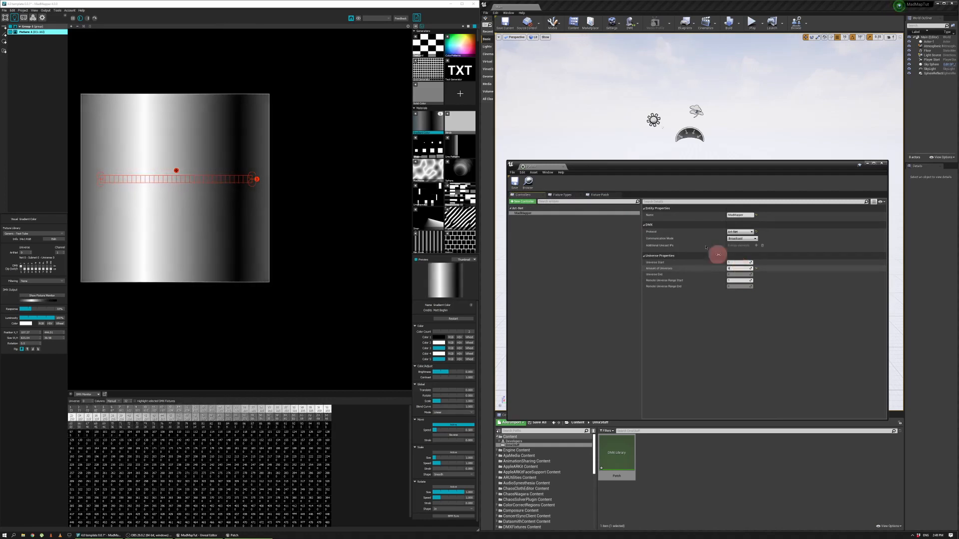
- Compare the controller's Universe Start with the start universe of the fixture in MadMapper and its DMX monitor
drag(730, 266, 743, 264)
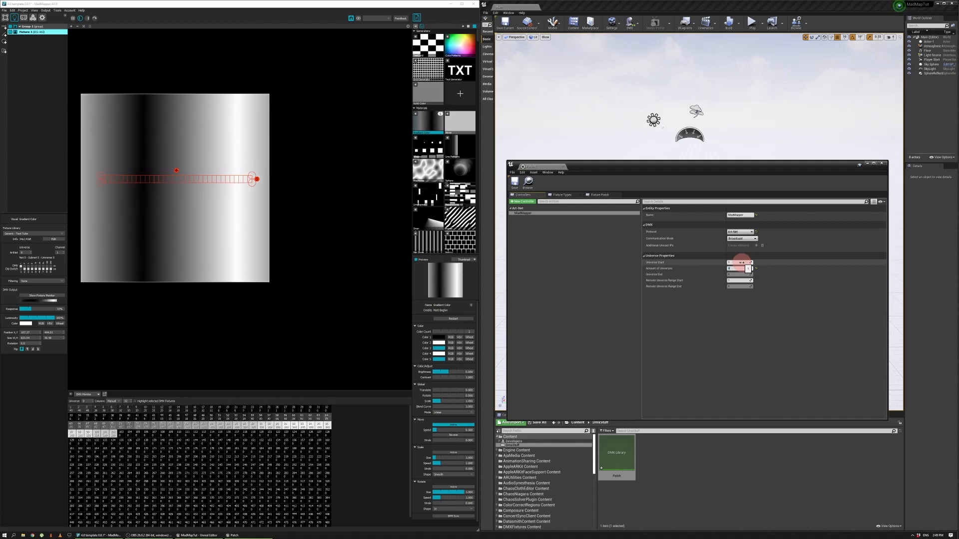
click(169, 354)
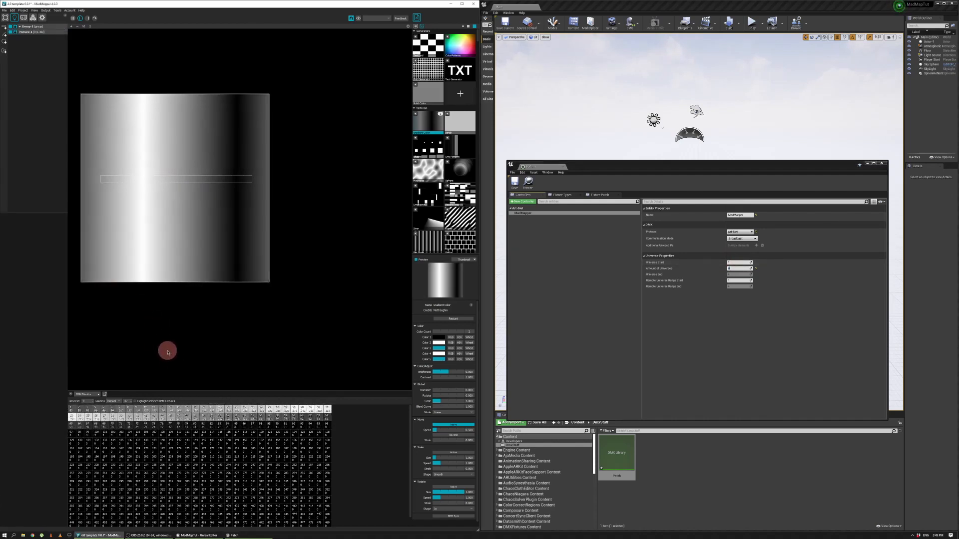
click(154, 429)
click(157, 181)
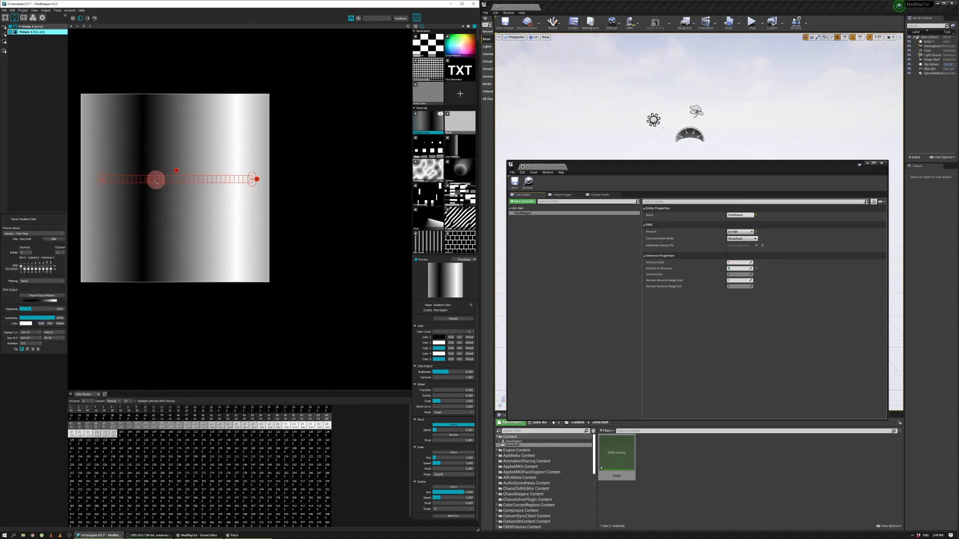
click(34, 253)
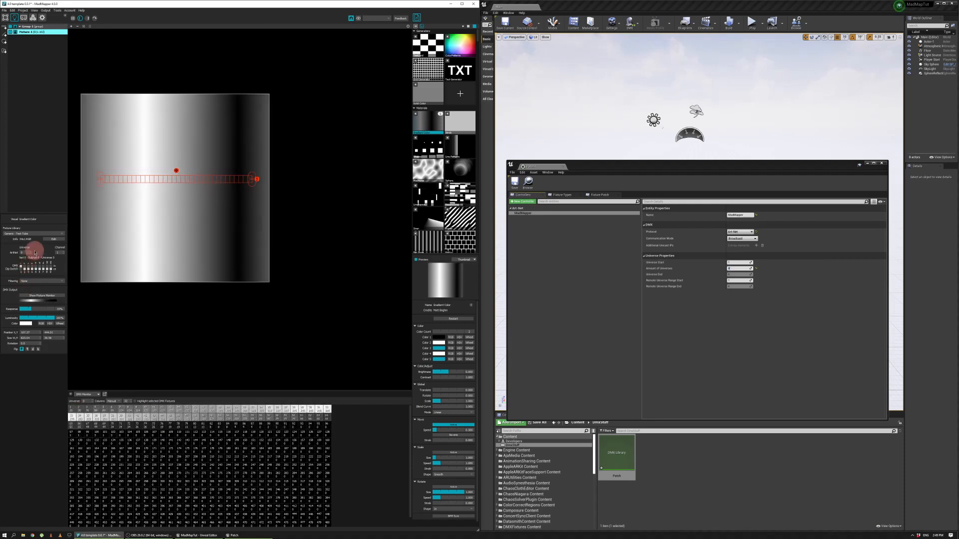
click(32, 252)
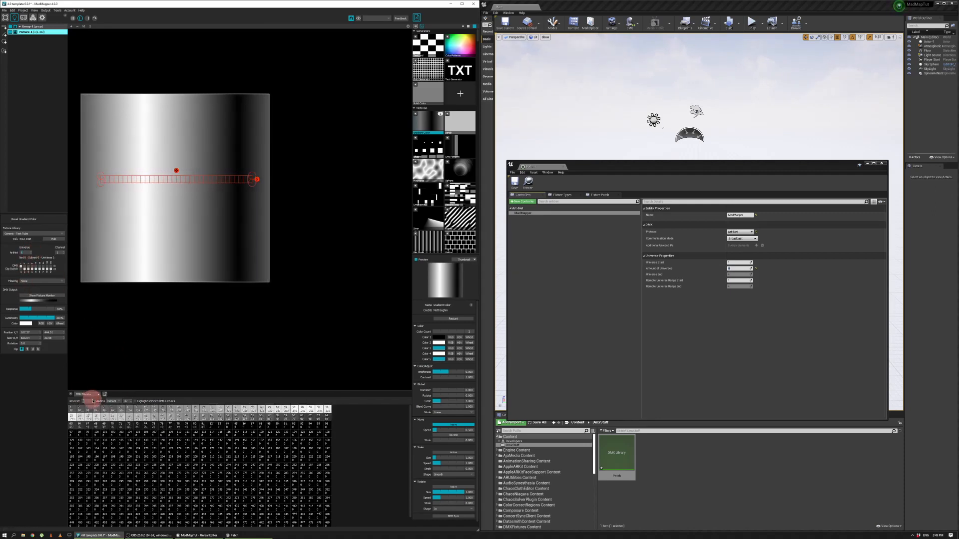
click(114, 340)
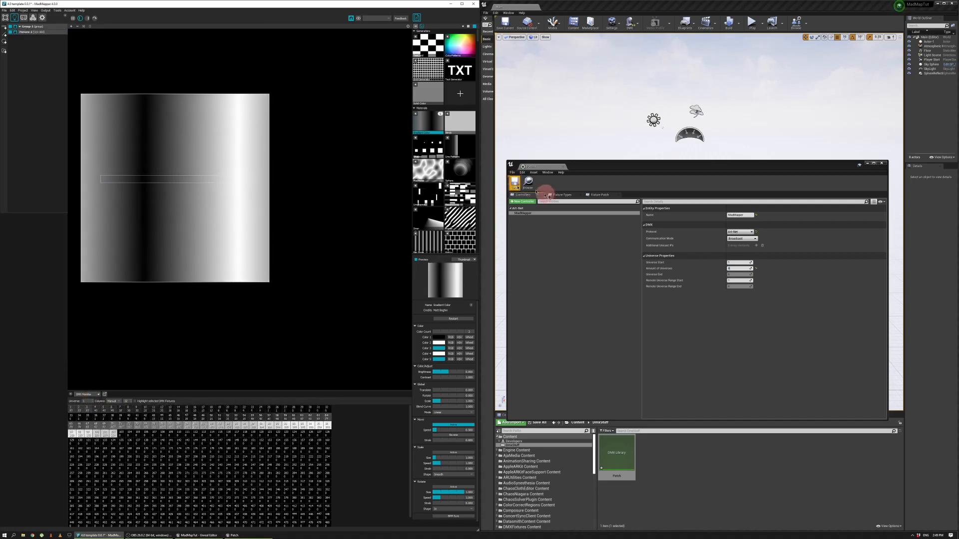
click(557, 199)
click(529, 210)
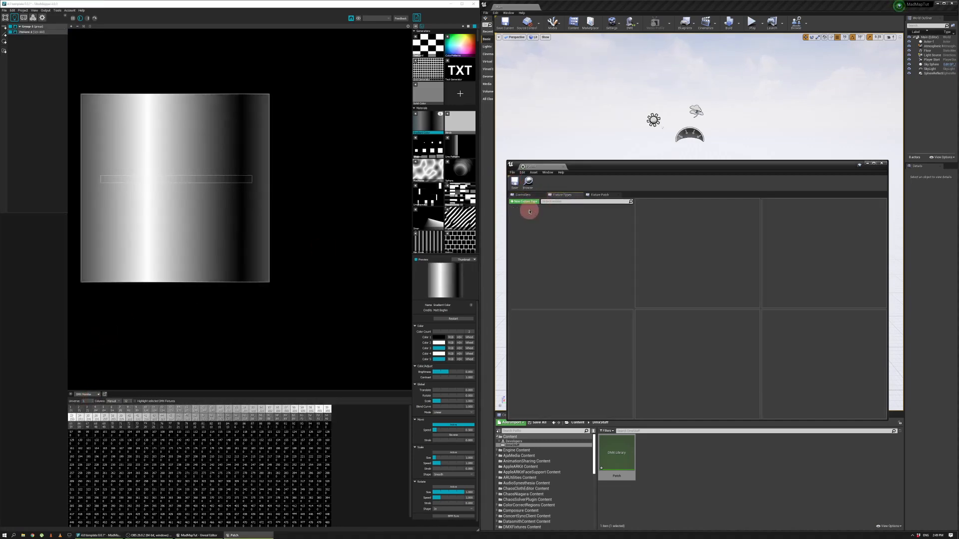
click(141, 146)
click(1, 75)
click(24, 32)
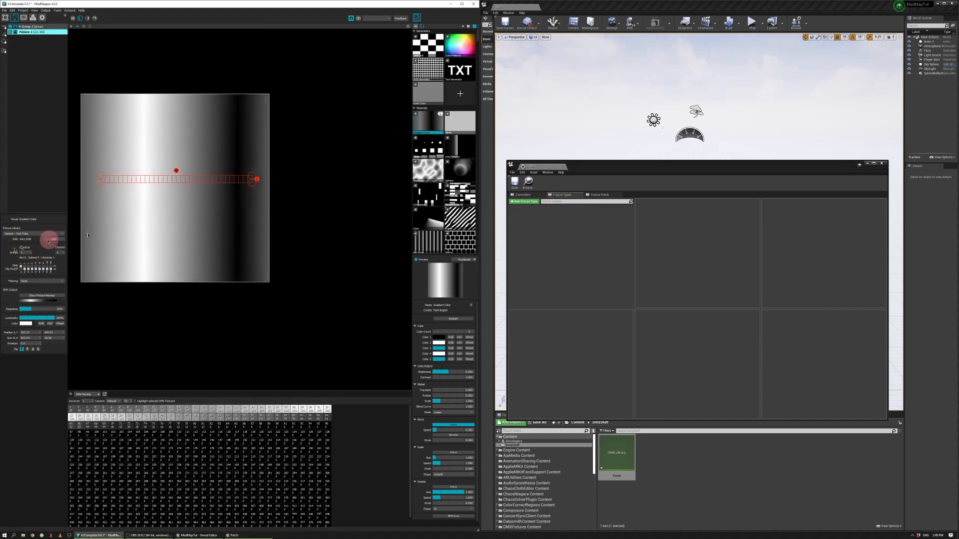
- Set the MadMapper controller's Amount of Universes to 4
click(523, 195)
click(729, 270)
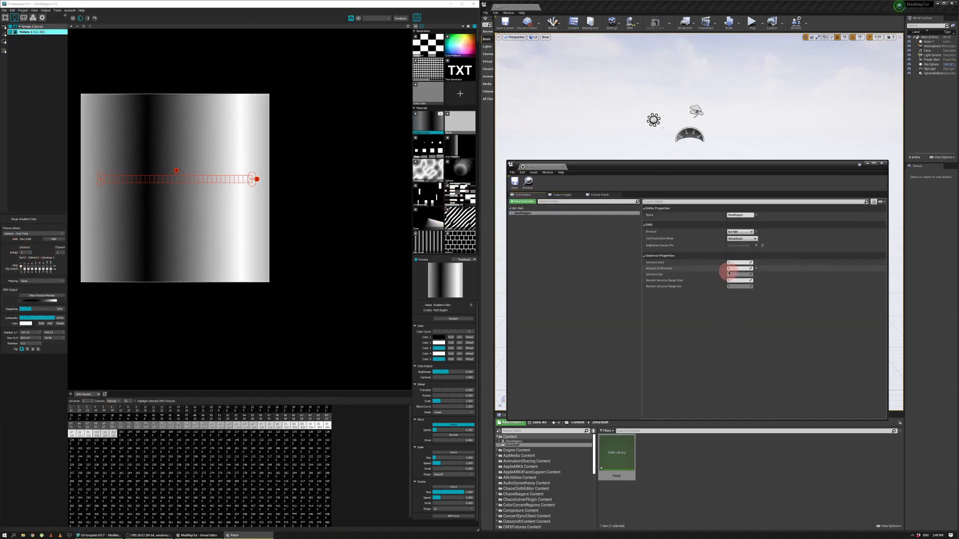
text(4)
key(Return)
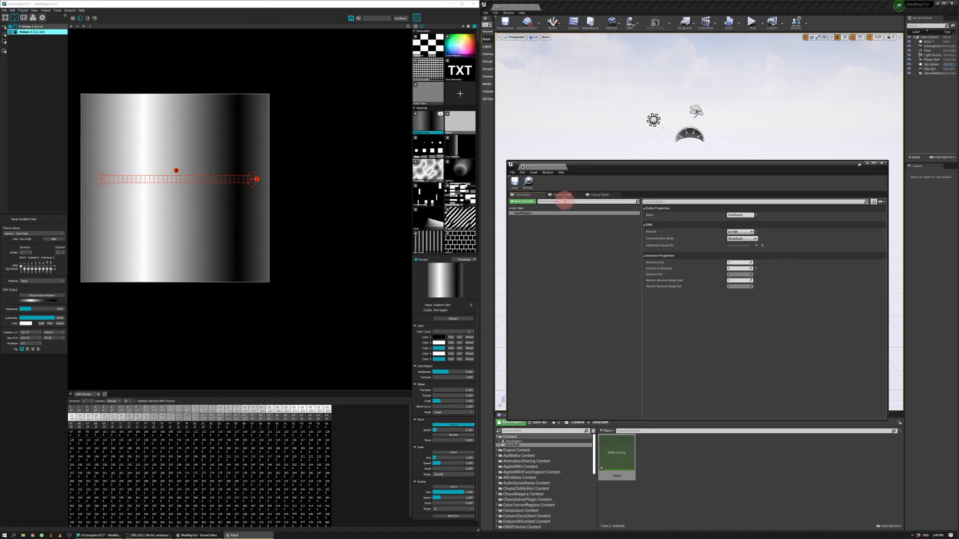
- Create a new fixture type in the Patch library and name it PixelBar
click(566, 196)
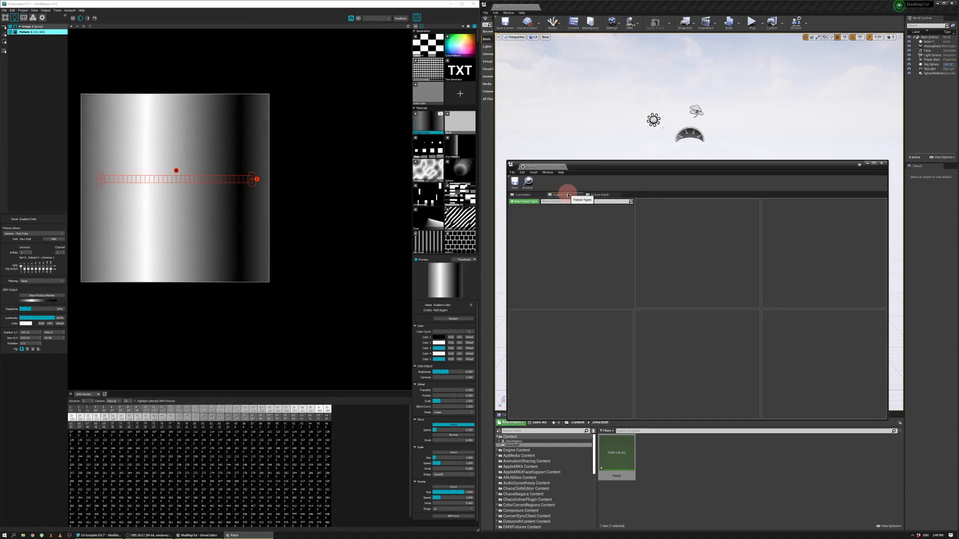
click(523, 202)
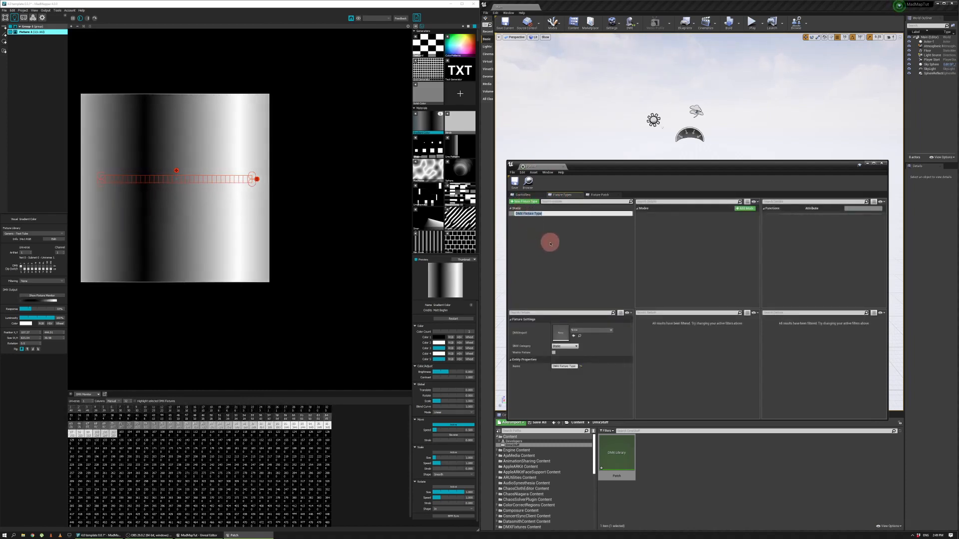
key(BackSpace)
text(F)
key(Return)
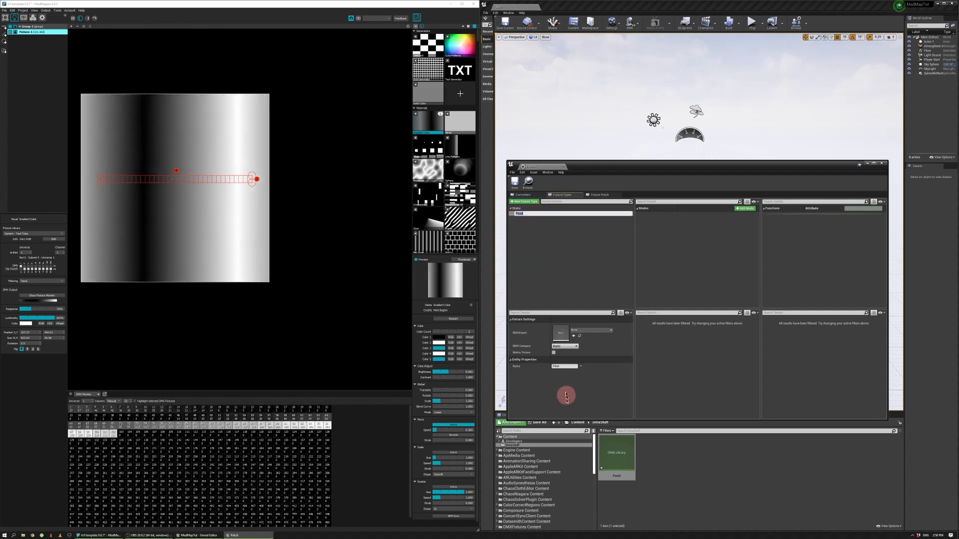
click(563, 366)
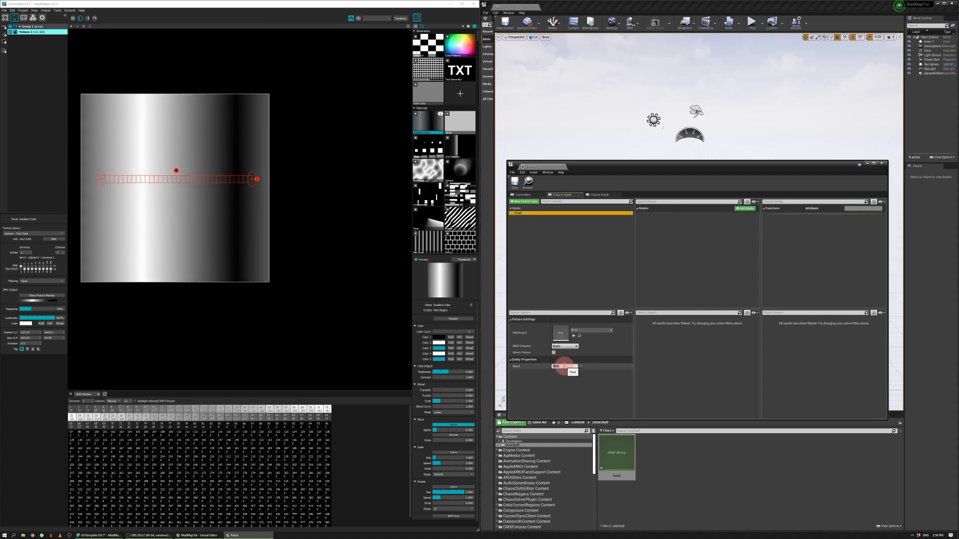
click(566, 367)
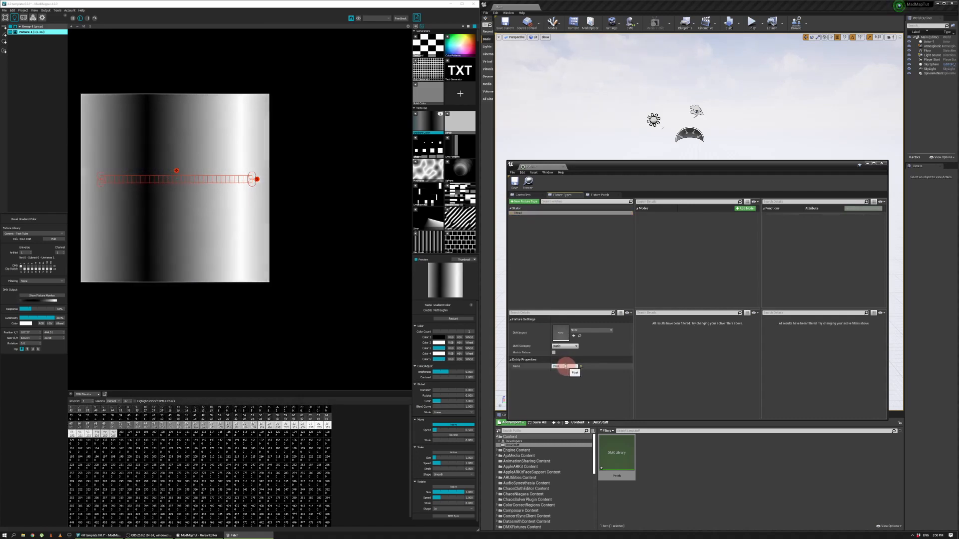
text(Bar)
click(550, 259)
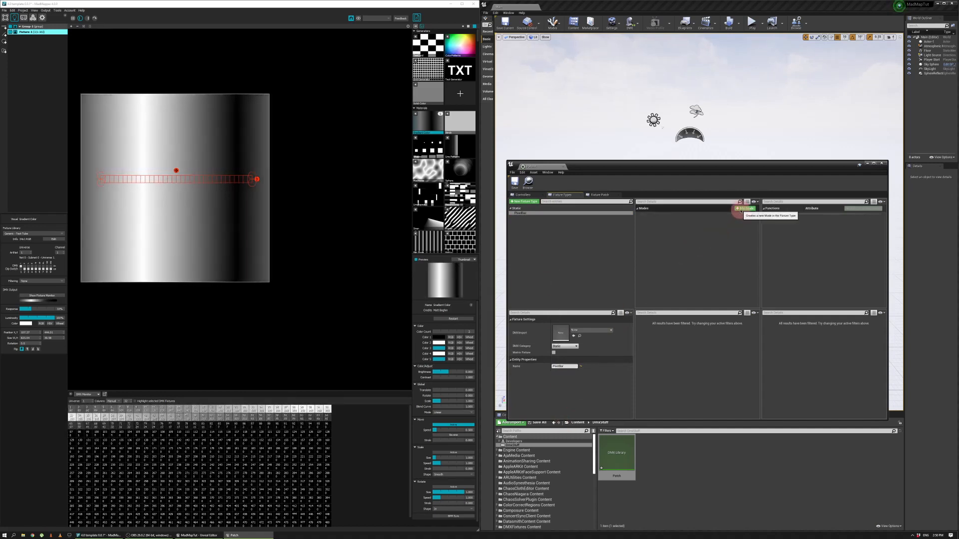
- Set the PixelBar fixture type's DMX category to Matrix/Pixel Bar and make it a matrix fixture
click(570, 346)
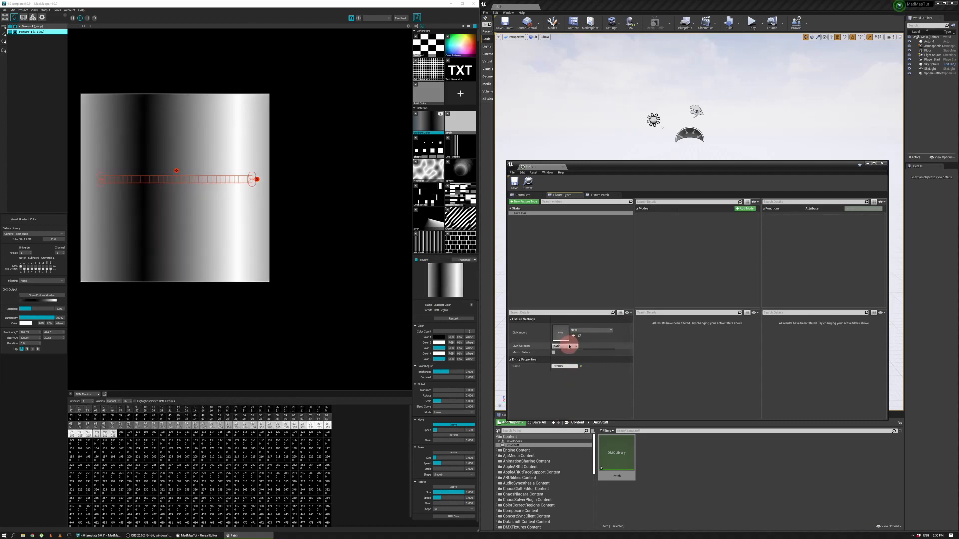
click(571, 355)
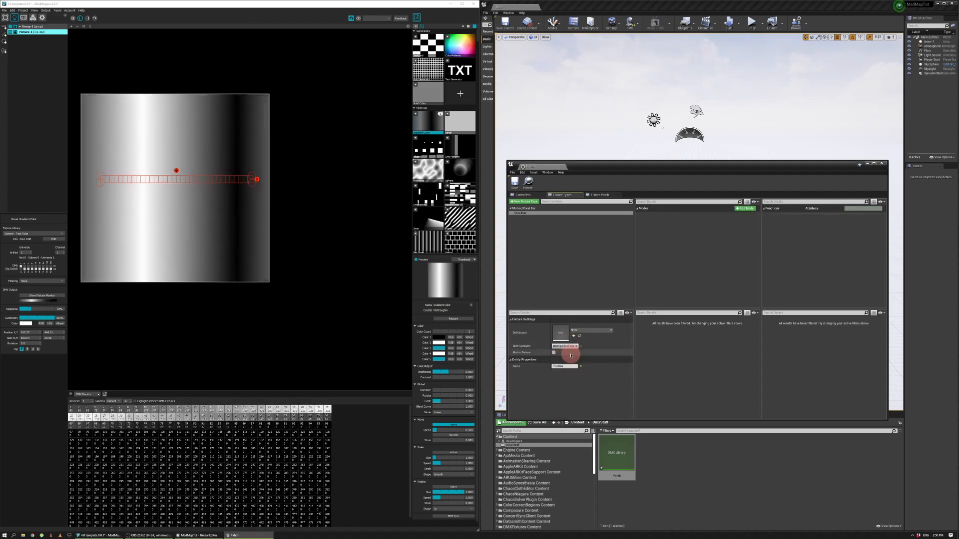
click(554, 352)
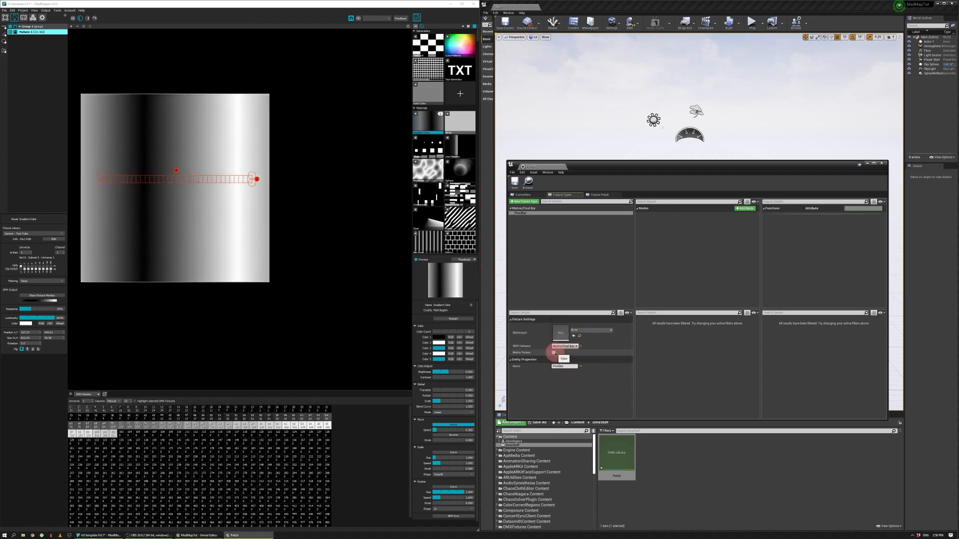
- Add a mode with its own name and X Cells count to PixelBar, and give it three cell attributes
click(744, 209)
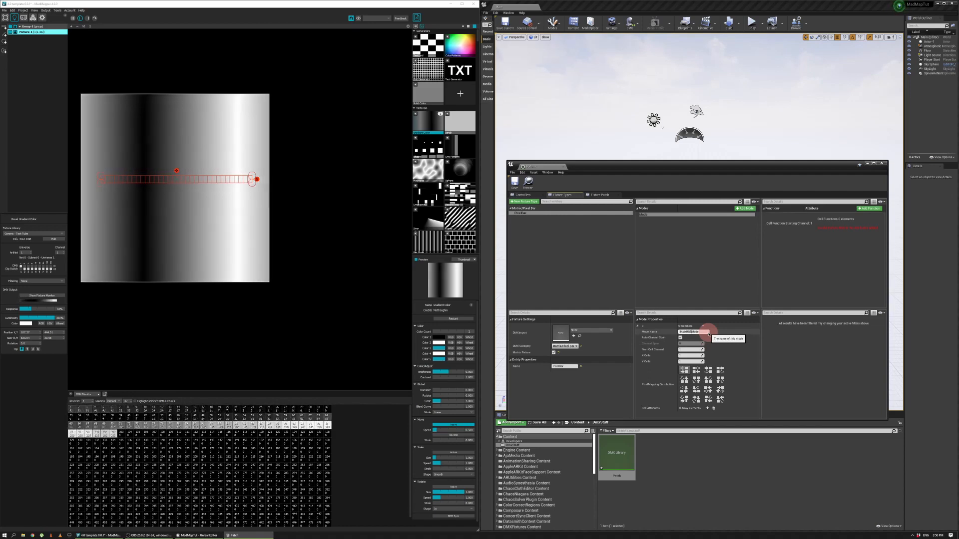
click(688, 356)
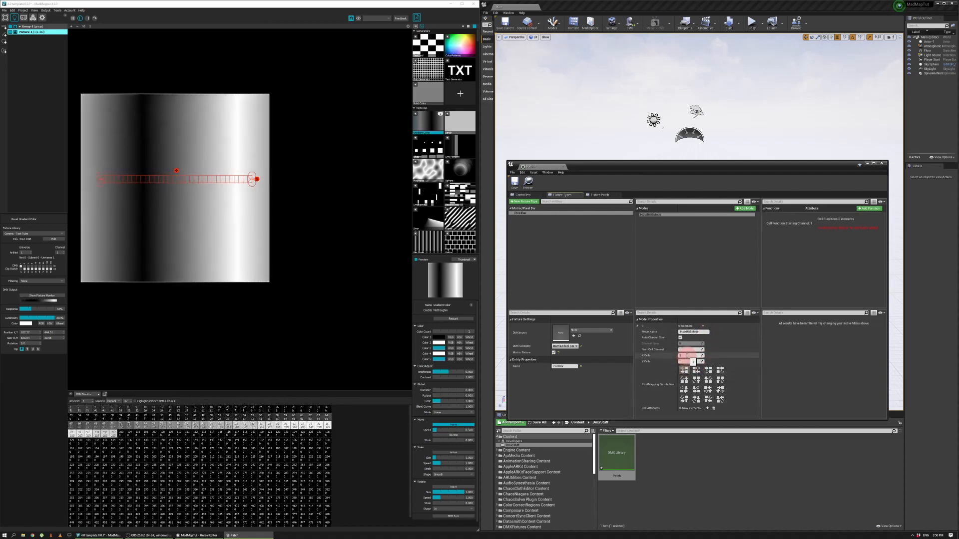
click(708, 409)
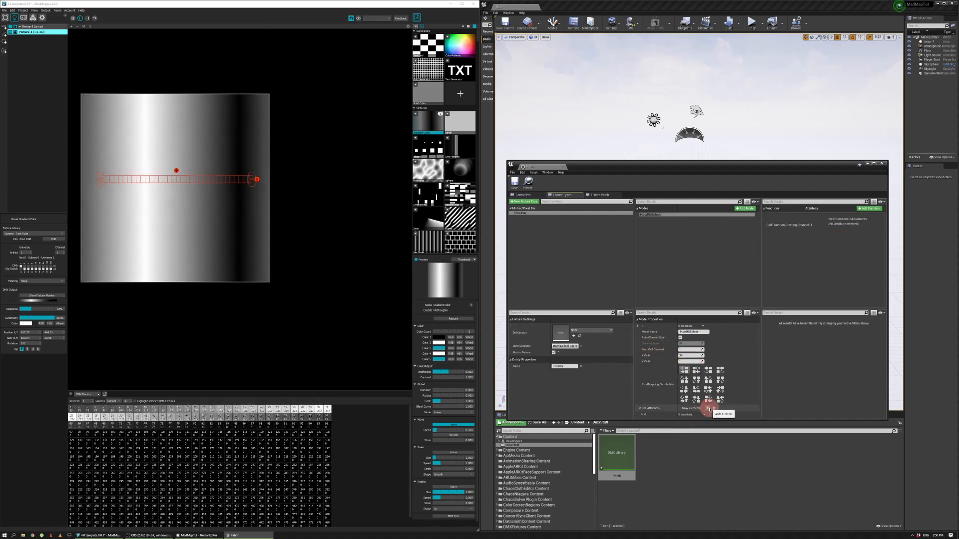
click(707, 409)
click(707, 409)
scroll(706, 395, down, 1)
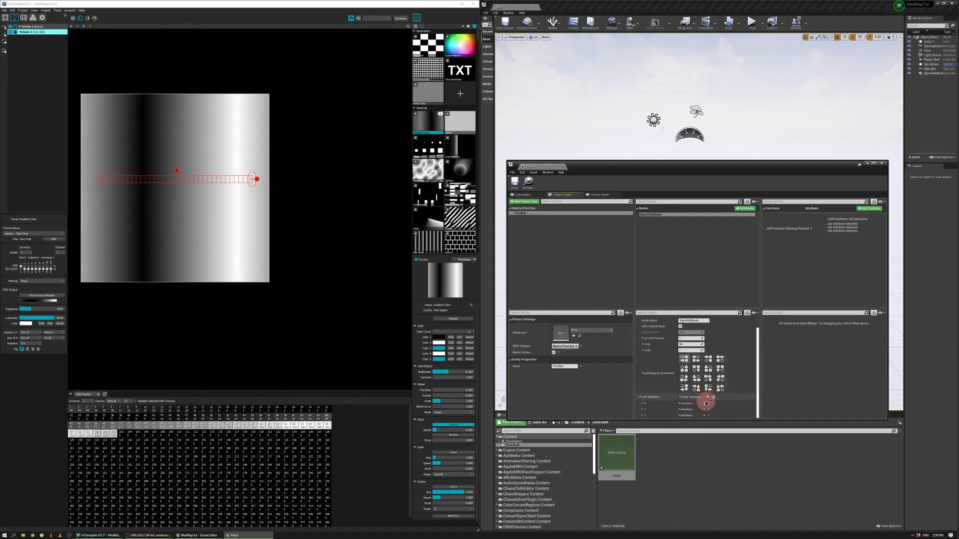
- Expand the three cell attributes of the PixelBar mode and map the first one to Red, with Red as its description
click(643, 404)
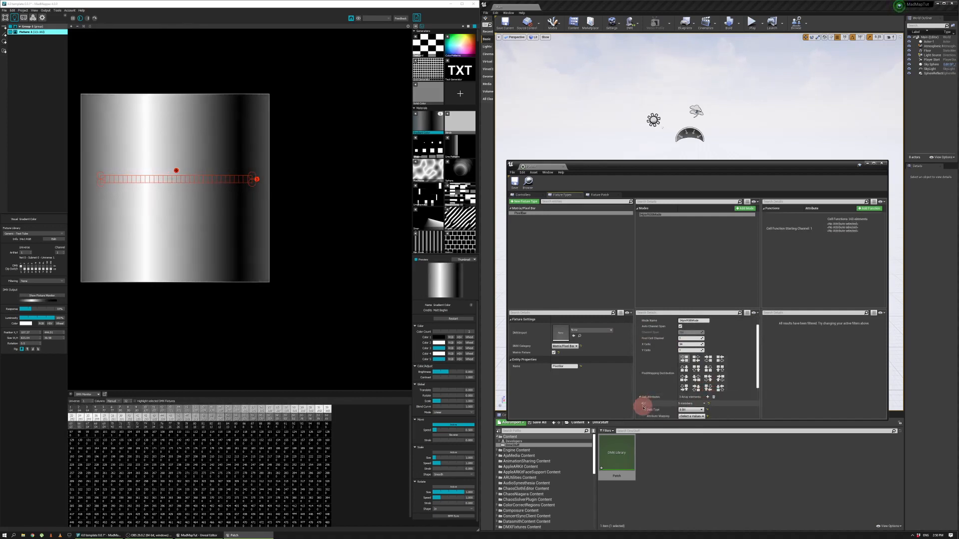
scroll(644, 406, down, 3)
click(643, 409)
scroll(643, 410, down, 3)
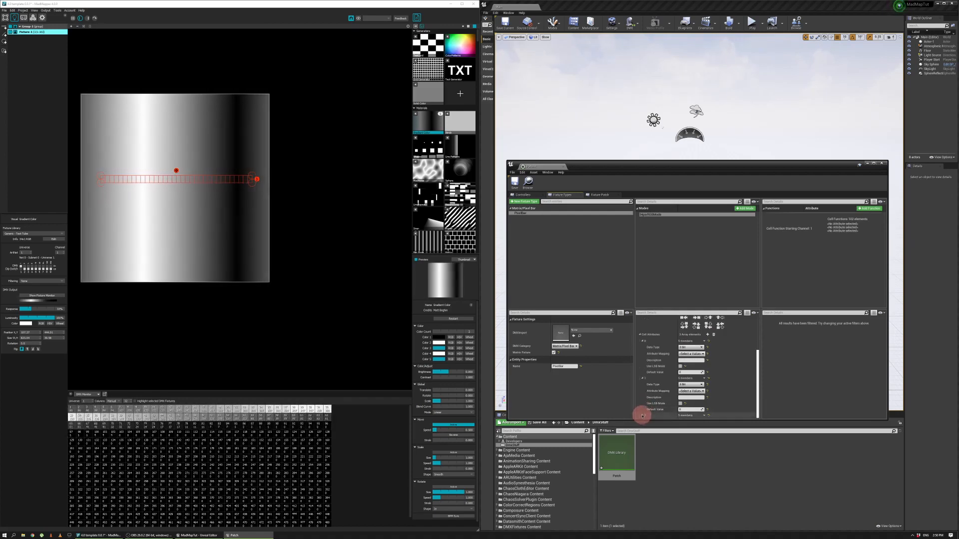
click(643, 416)
scroll(650, 395, down, 2)
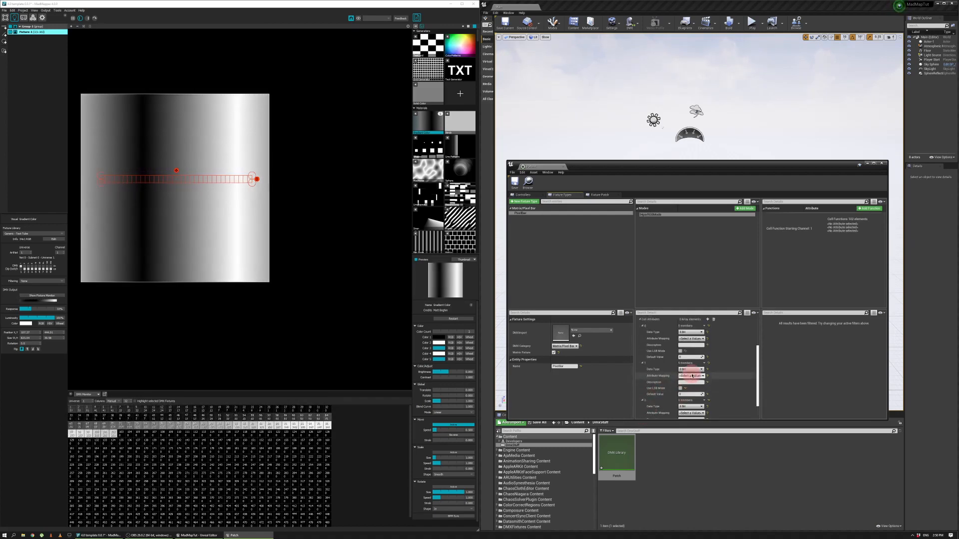
click(696, 340)
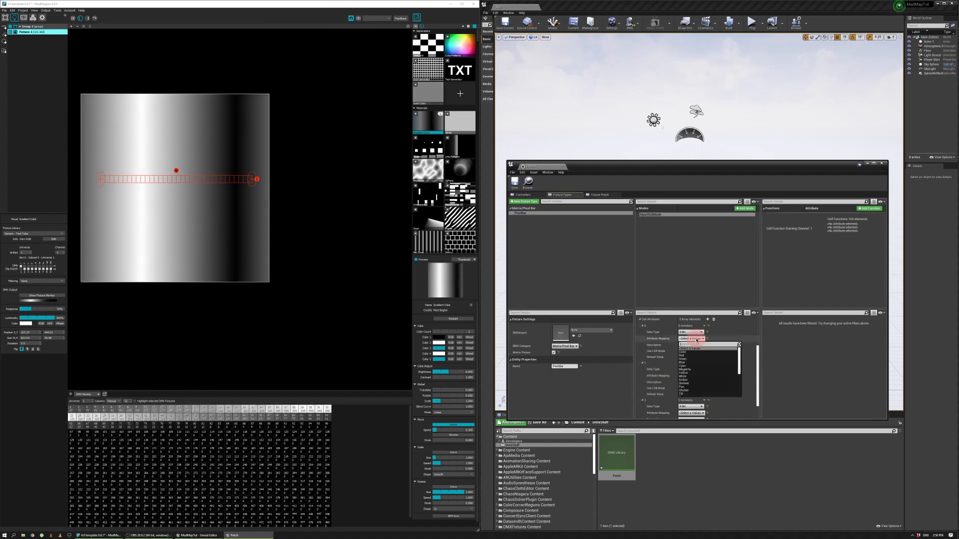
click(683, 356)
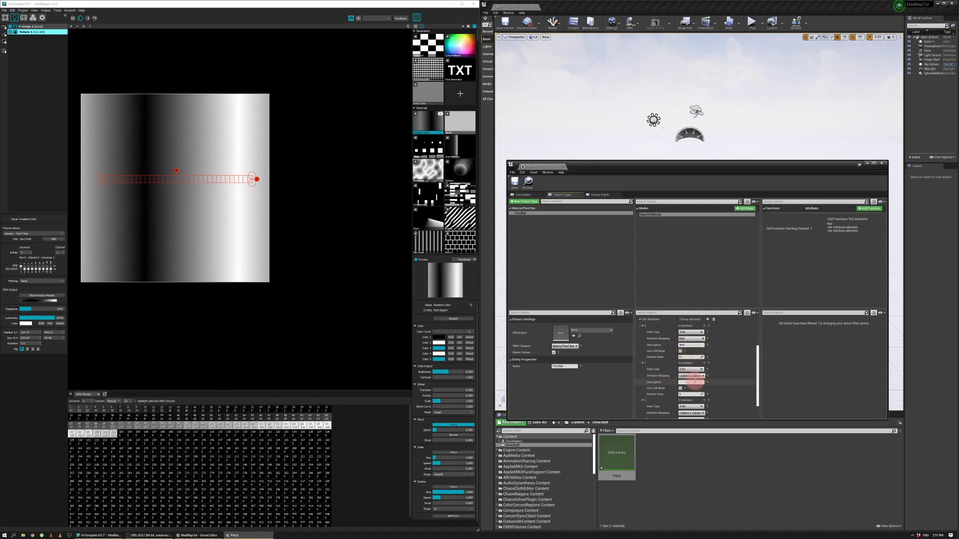
- Map the second cell attribute to Green and enter Green as its description
click(697, 376)
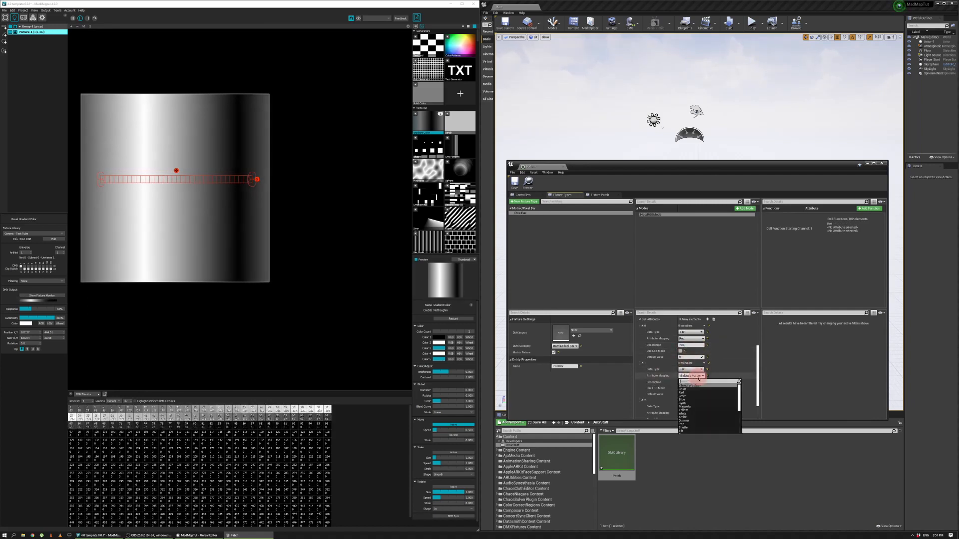
click(683, 396)
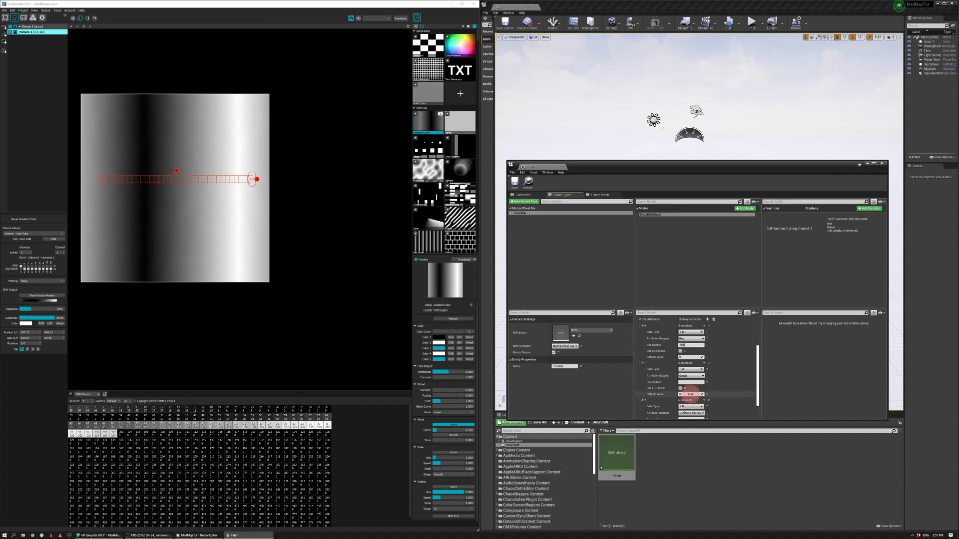
click(693, 382)
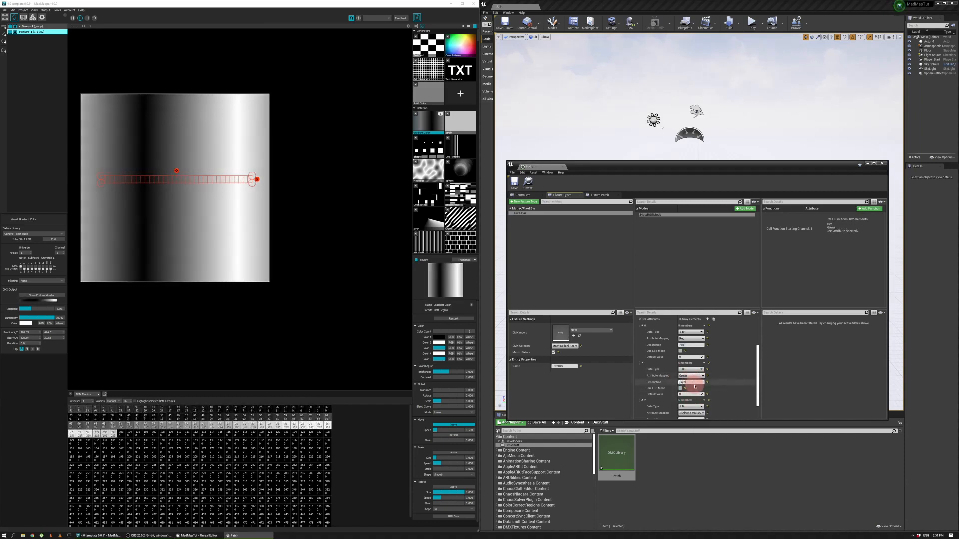
- Map the third cell attribute to Blue and enter Blue as its description
scroll(672, 392, down, 2)
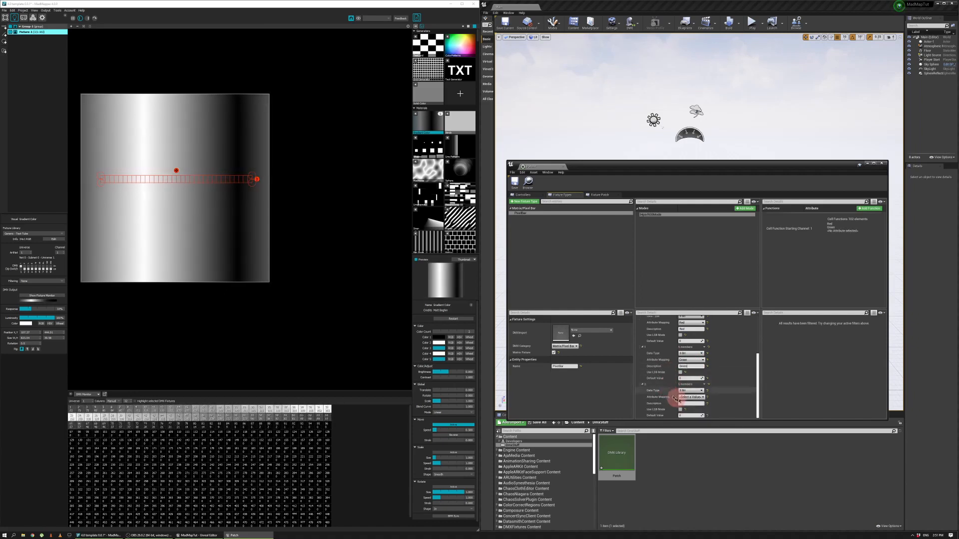
click(686, 398)
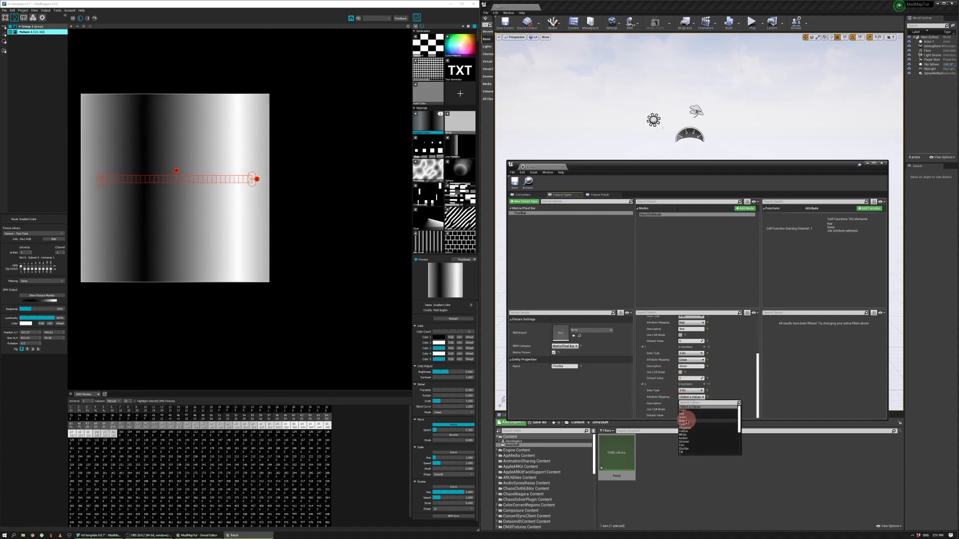
click(687, 419)
click(690, 404)
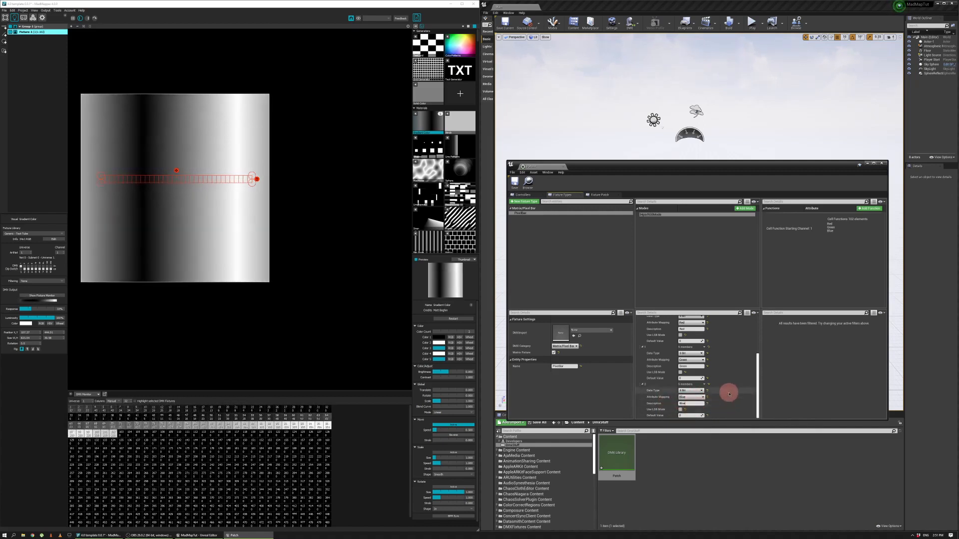
scroll(730, 394, up, 2)
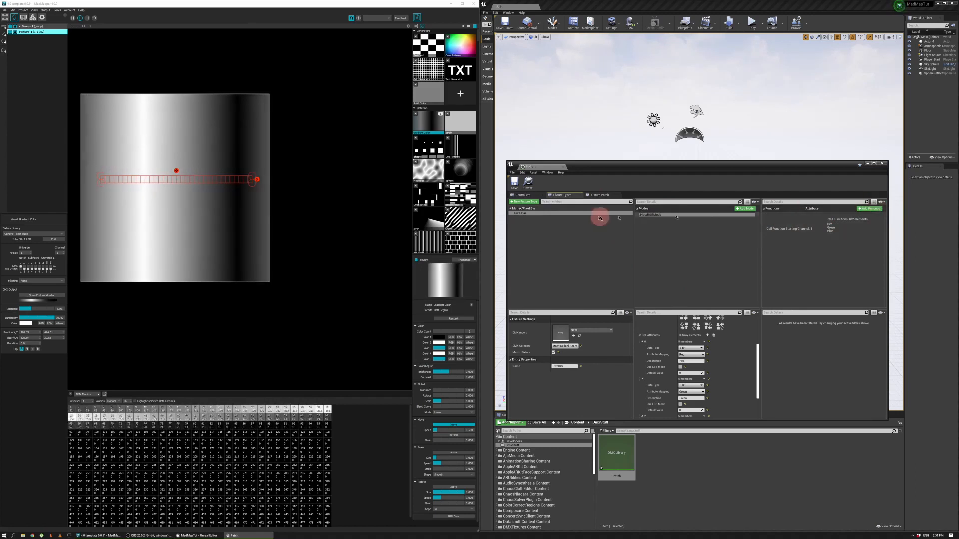
- Add a PixelBar fixture to the library's fixture patch and name it PixelBar_1
click(599, 195)
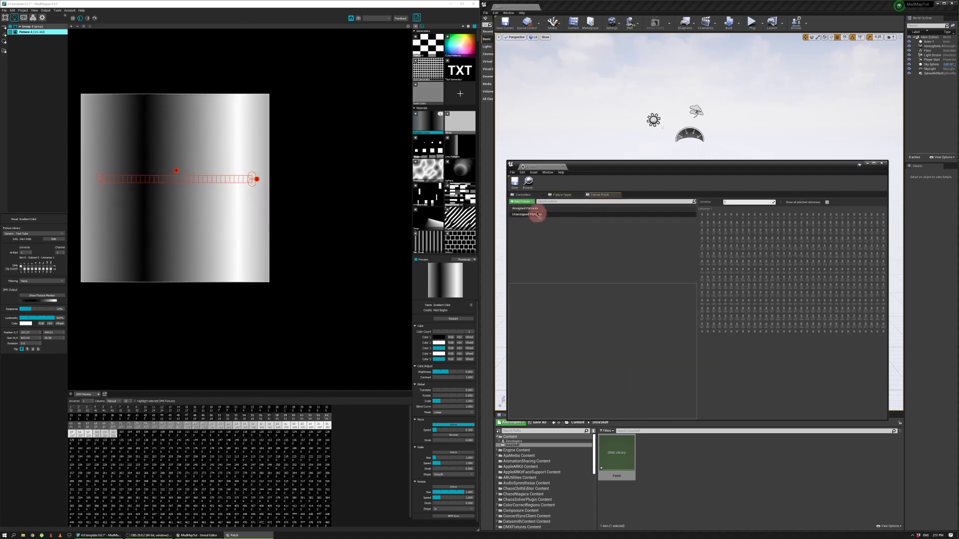
click(521, 202)
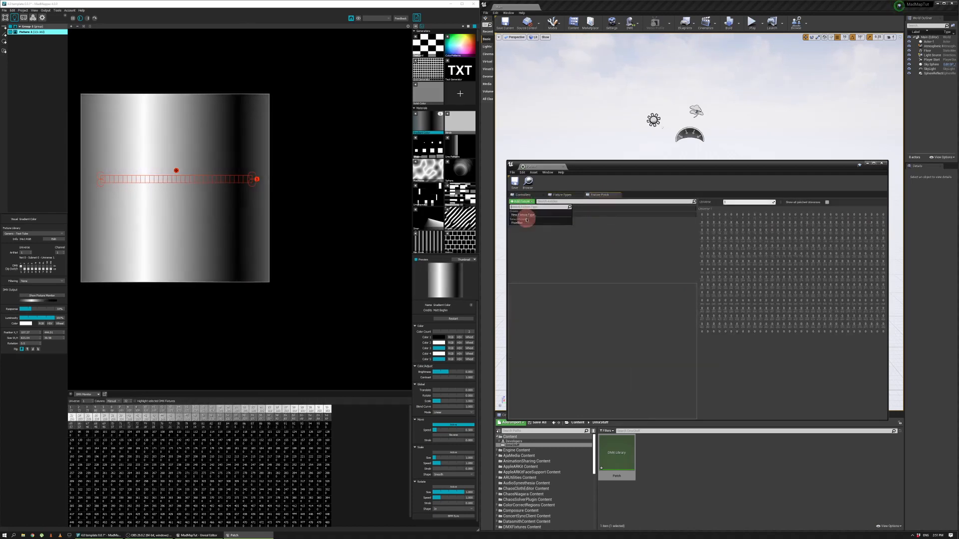
click(522, 223)
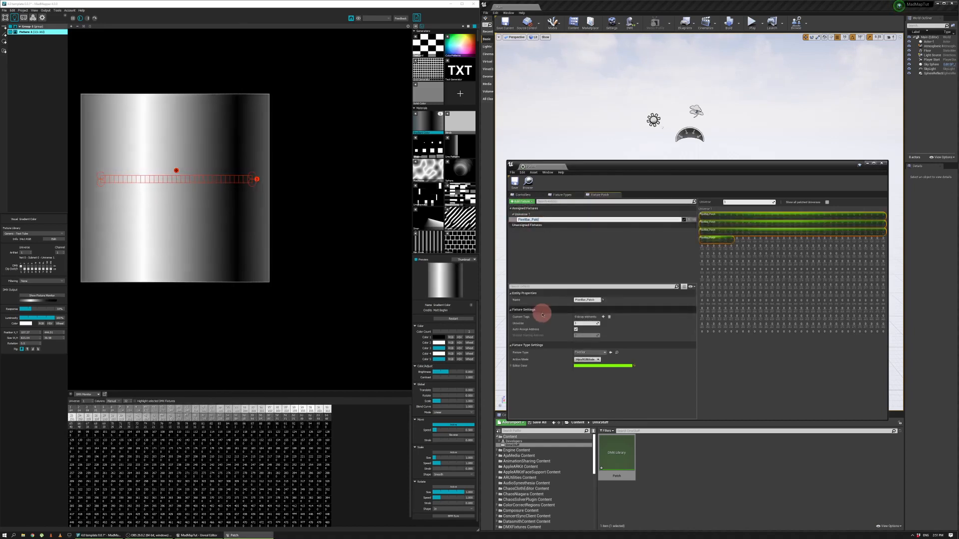
text(1)
key(Return)
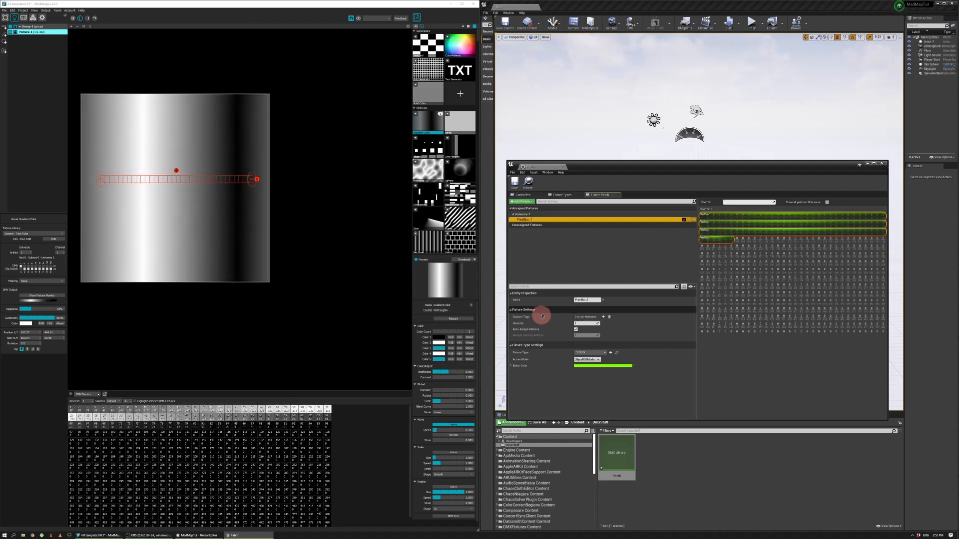
right_click(535, 220)
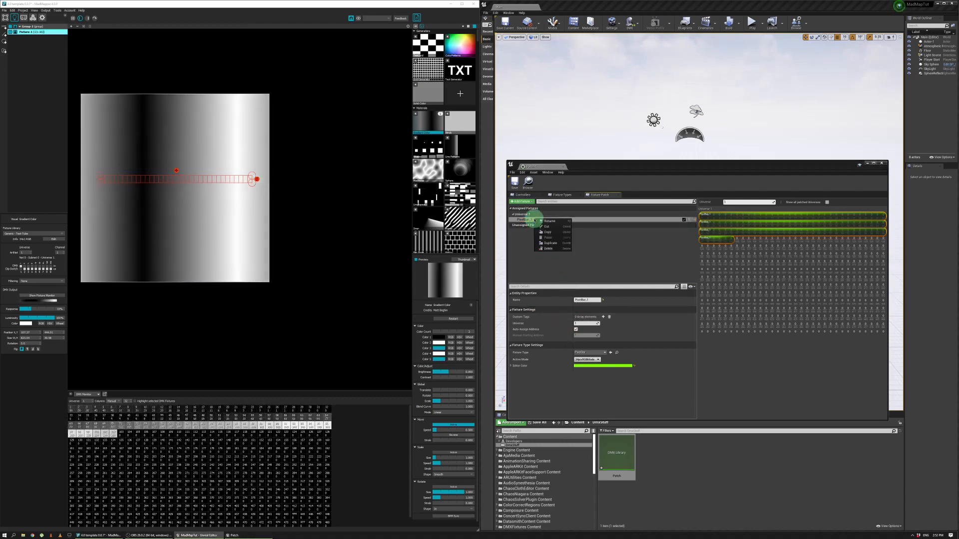
click(639, 243)
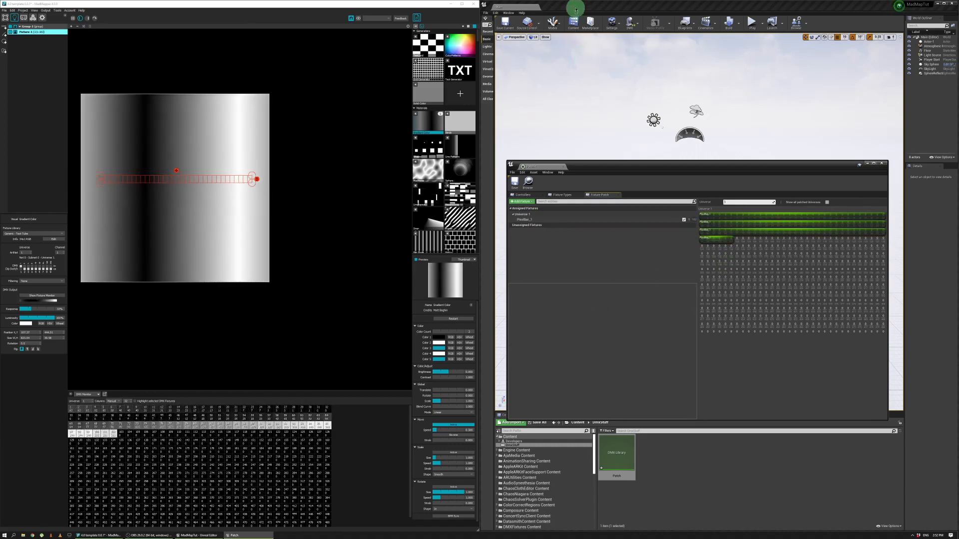
- Check the incoming DMX values in the DMX Channel Monitor and DMX Activity Monitor, and close both monitors
click(632, 23)
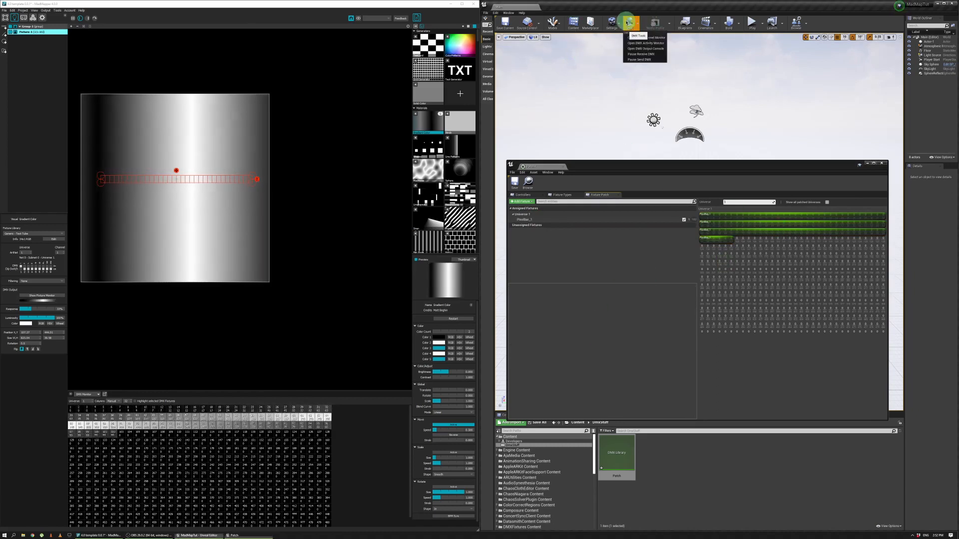
click(654, 37)
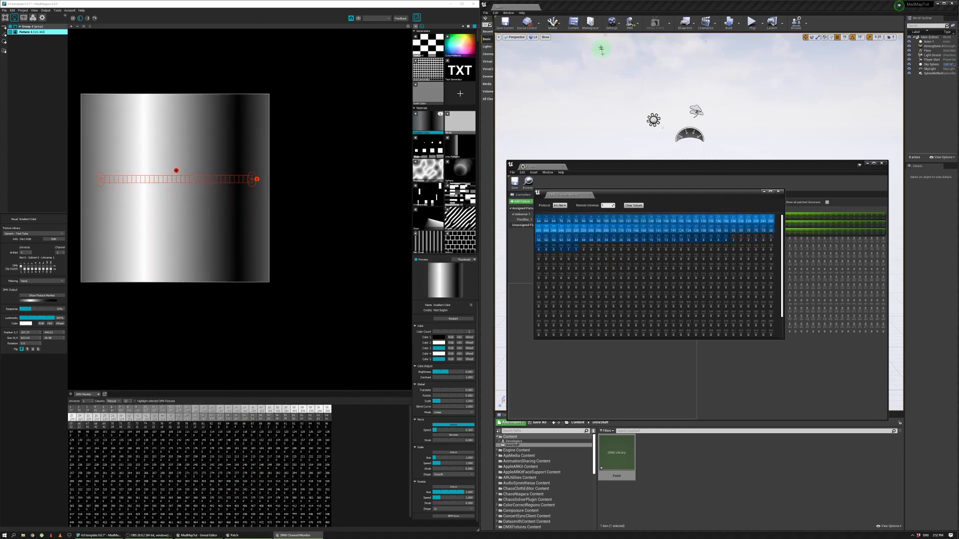
click(630, 22)
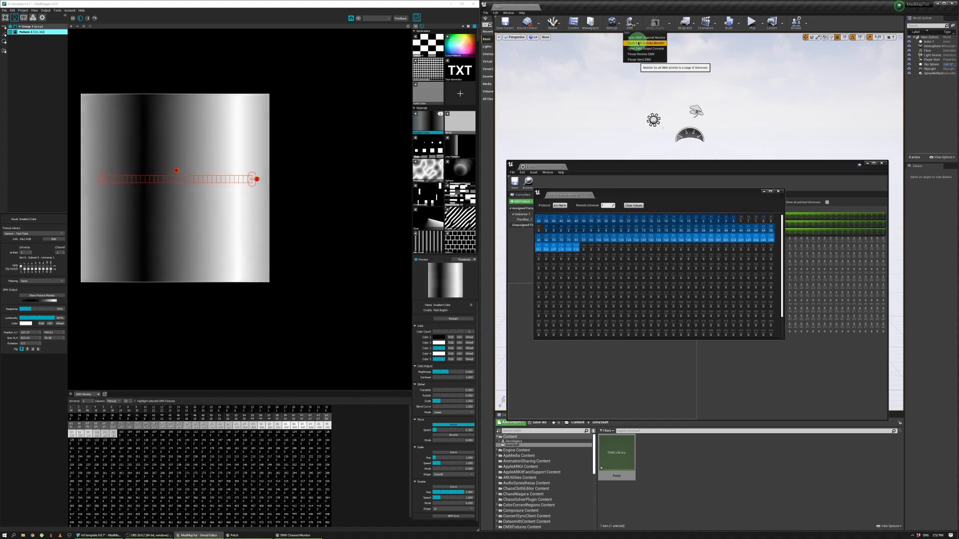
click(638, 44)
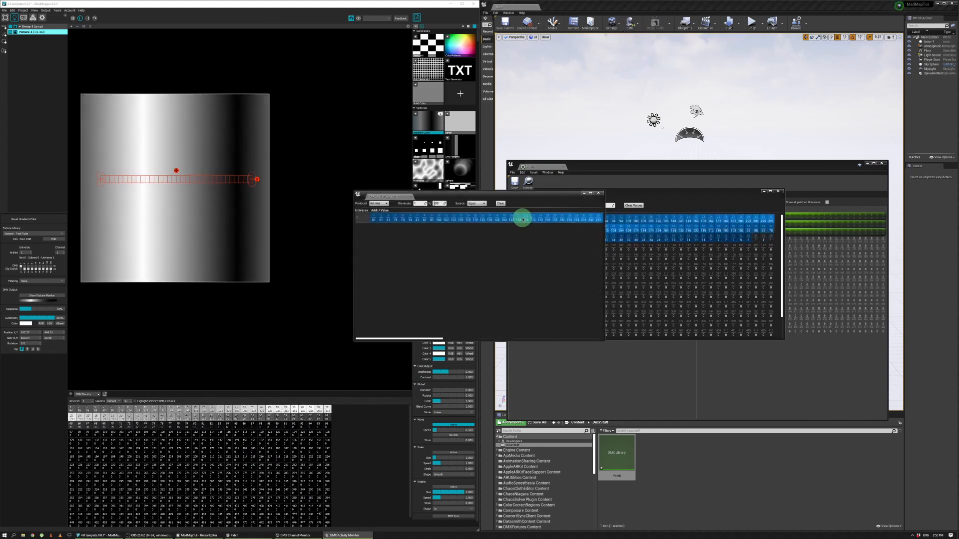
click(599, 192)
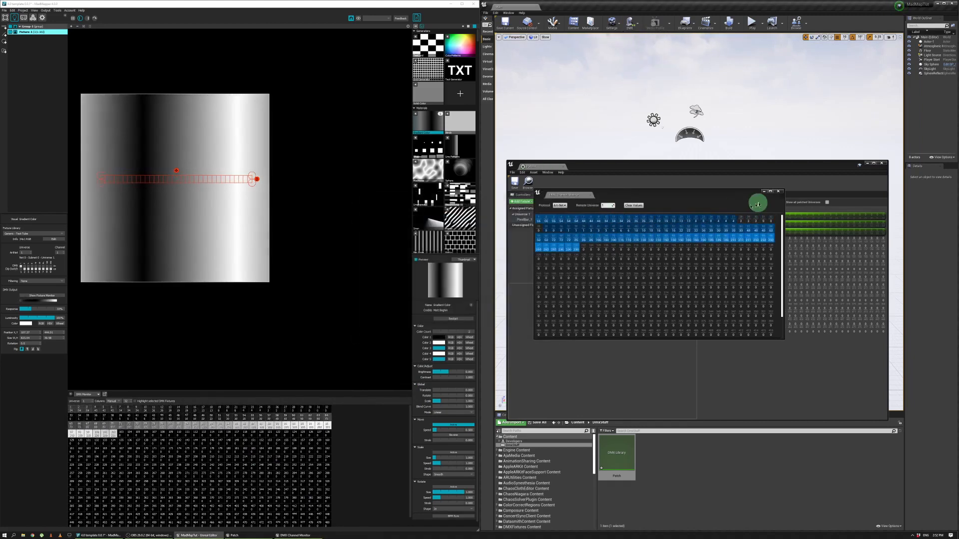
click(779, 193)
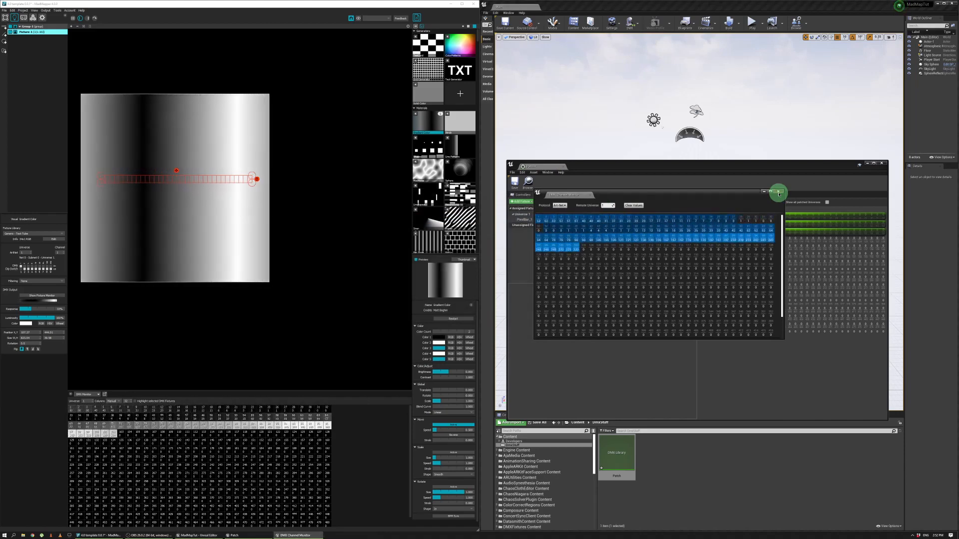
click(778, 194)
click(85, 395)
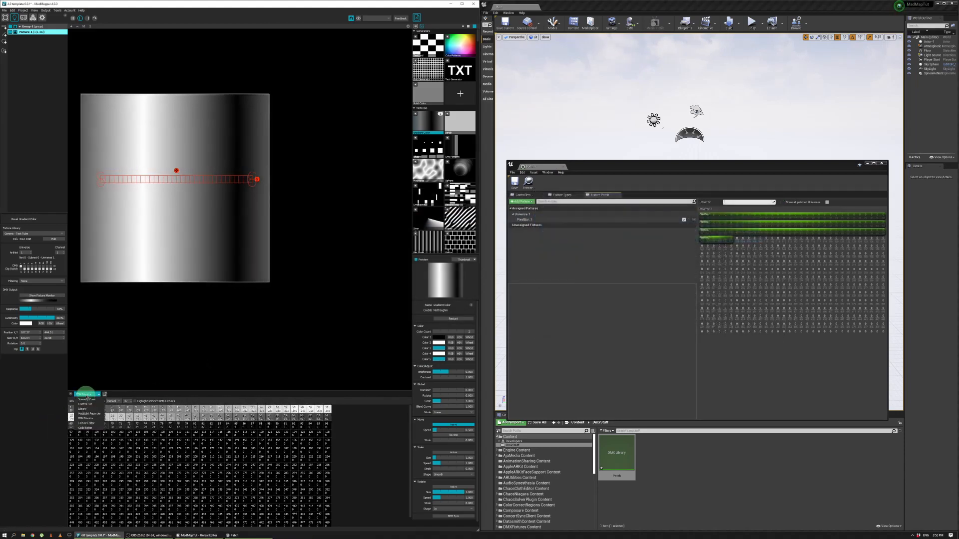
click(90, 399)
click(91, 394)
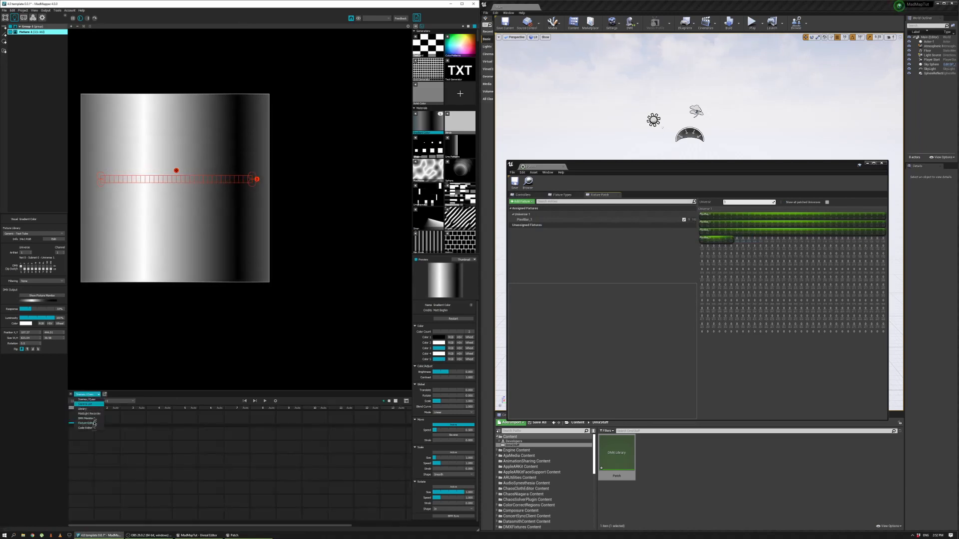
click(92, 418)
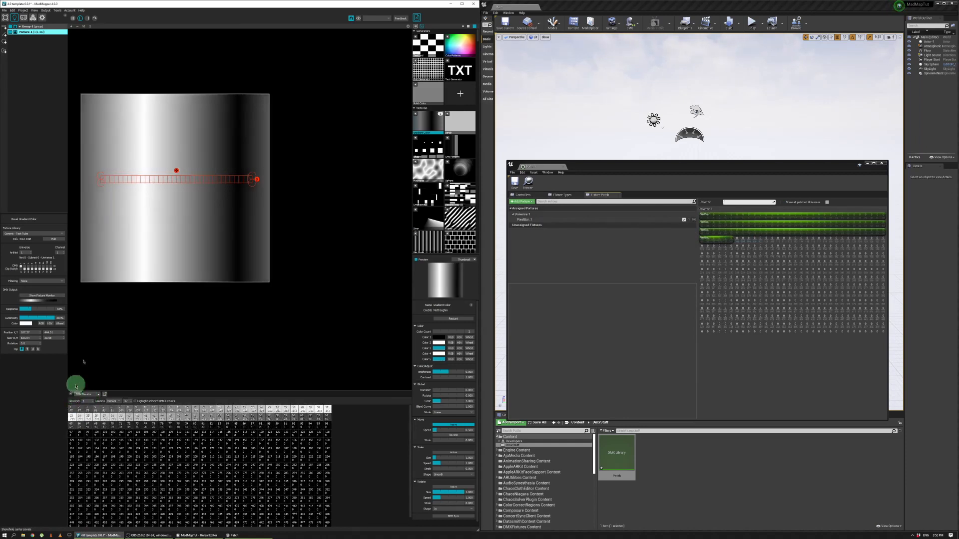
- Close the Patch library, filter the content folders by "dmx", and open the LightFixtures folder in DMXFixtures Content
click(882, 164)
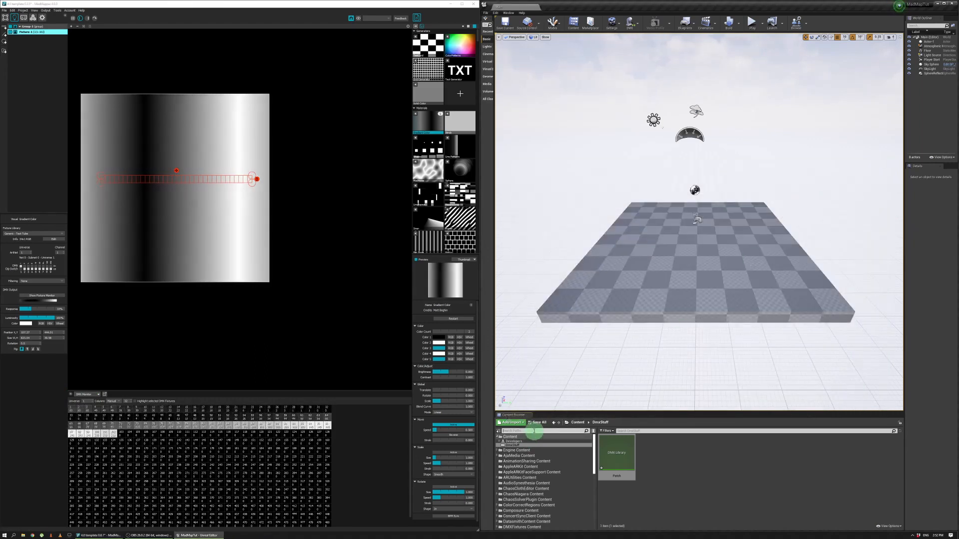
text(dmx)
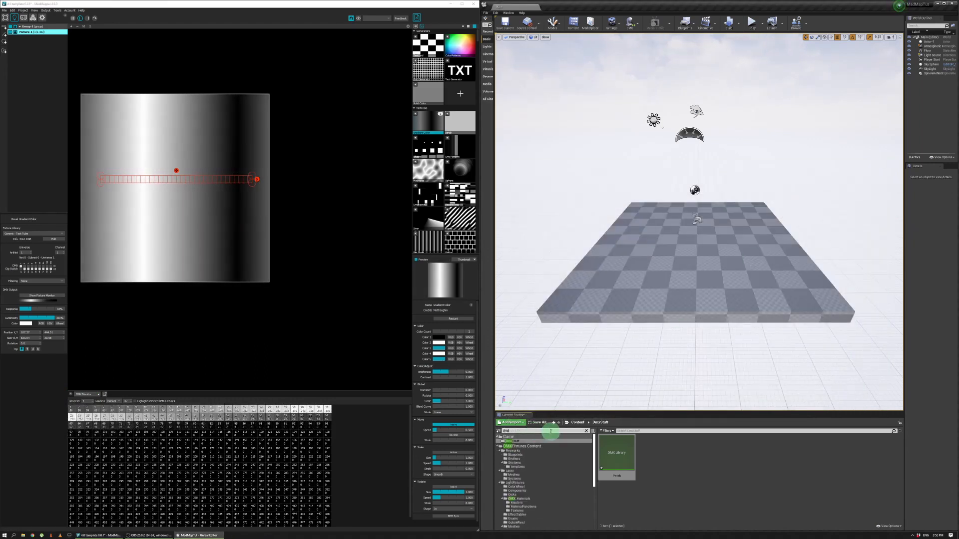
click(549, 446)
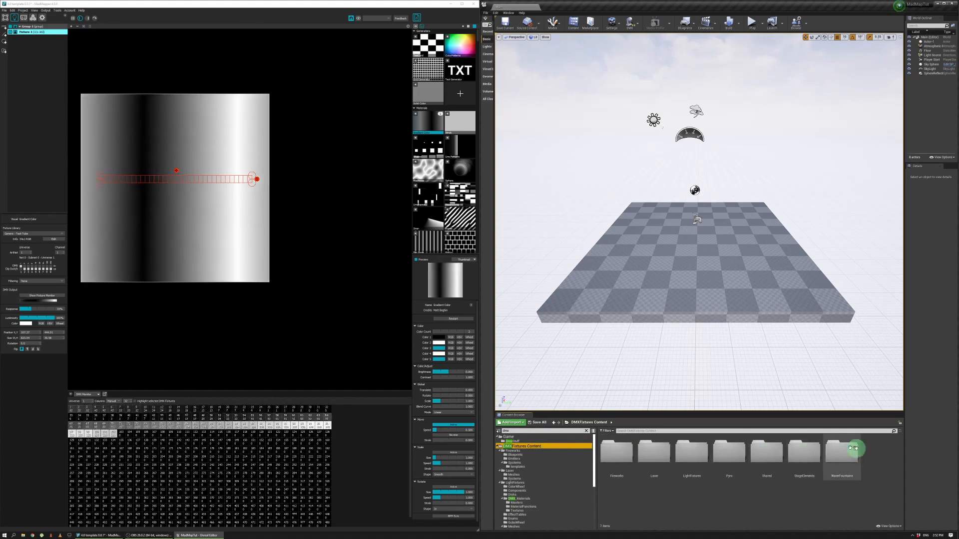
double_click(689, 458)
scroll(778, 466, down, 1)
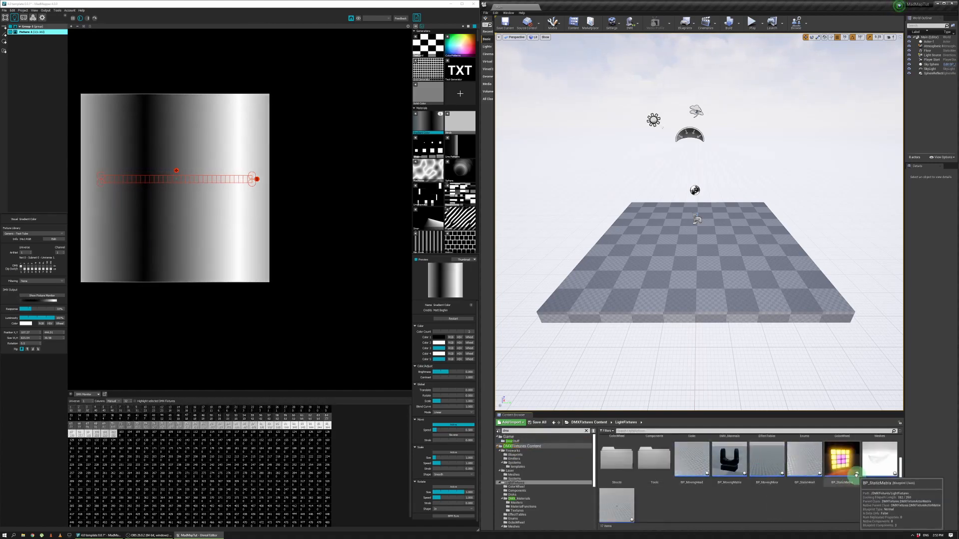
- Create a child Blueprint class from BP_StaticMatrix in the LightFixtures folder
right_click(839, 461)
click(830, 509)
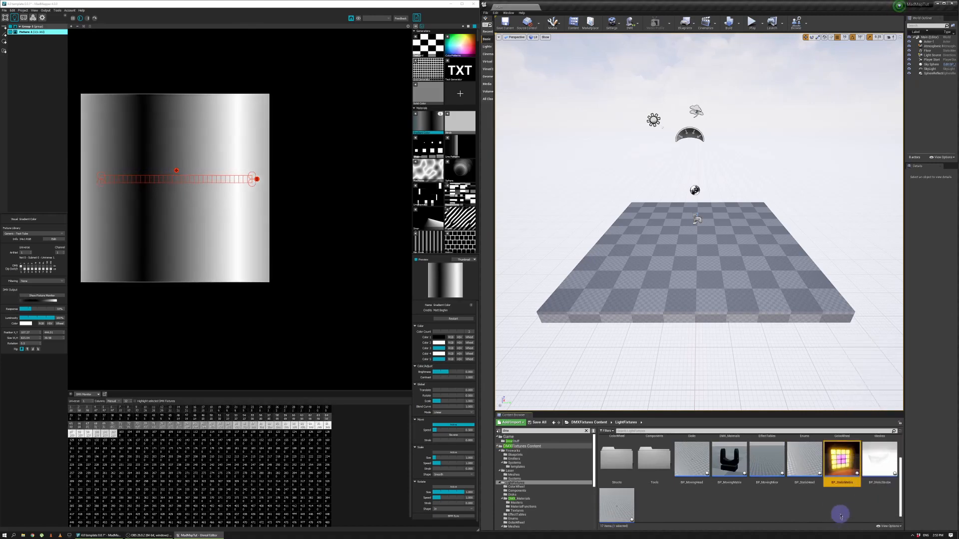
click(844, 462)
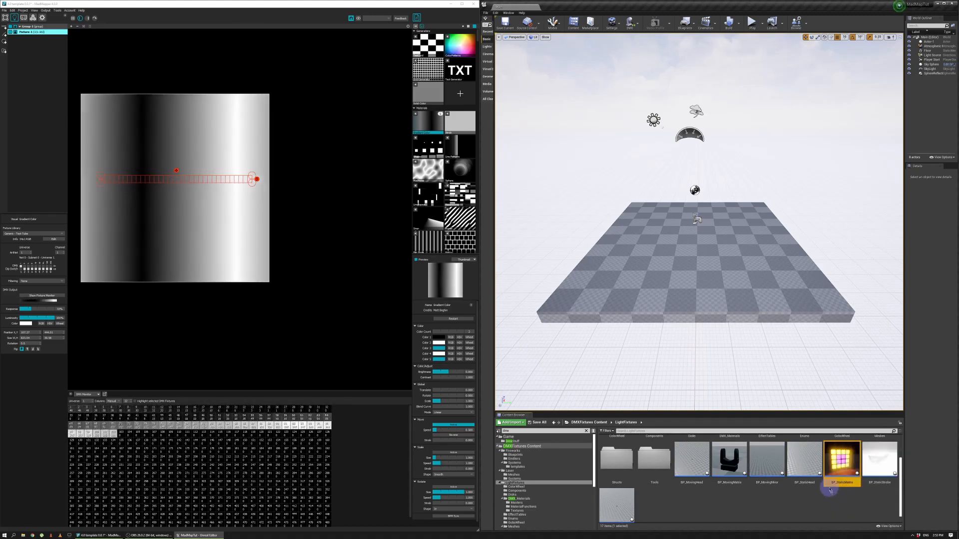
right_click(855, 466)
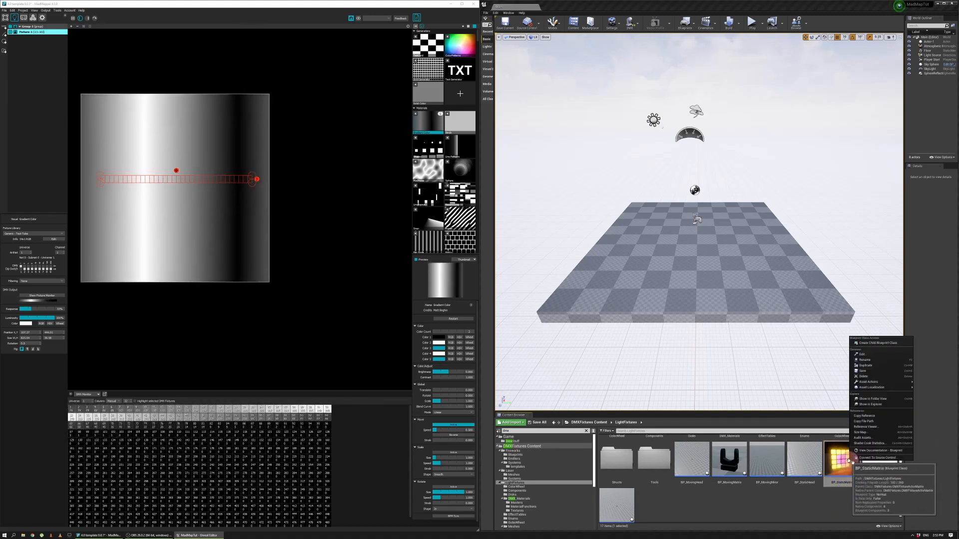
click(876, 343)
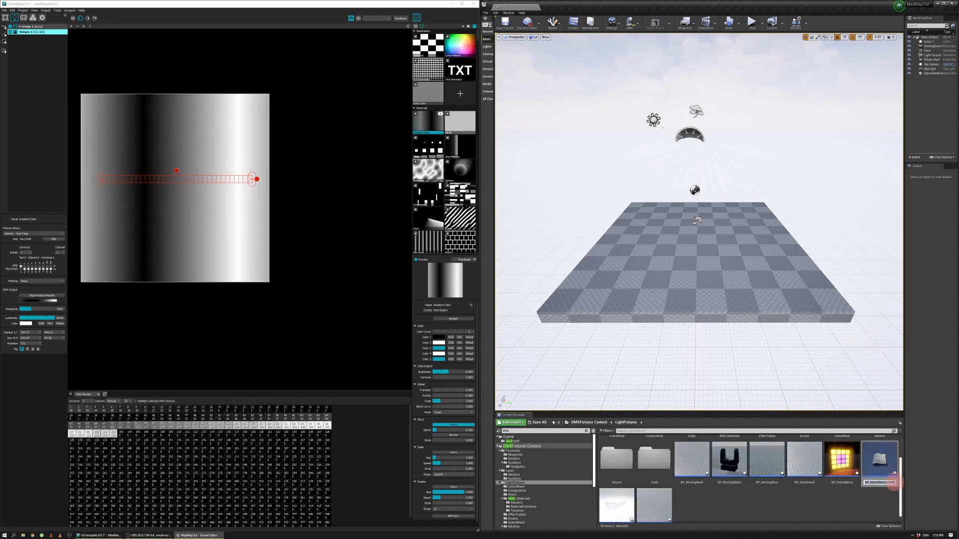
- Name the new child Blueprint BP_pixbar
click(895, 483)
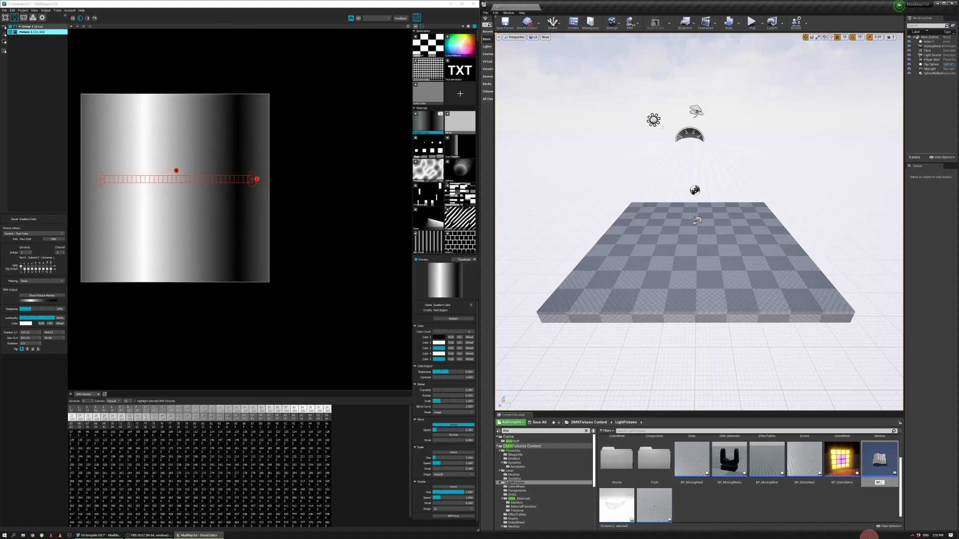
text(BP_probe)
key(Return)
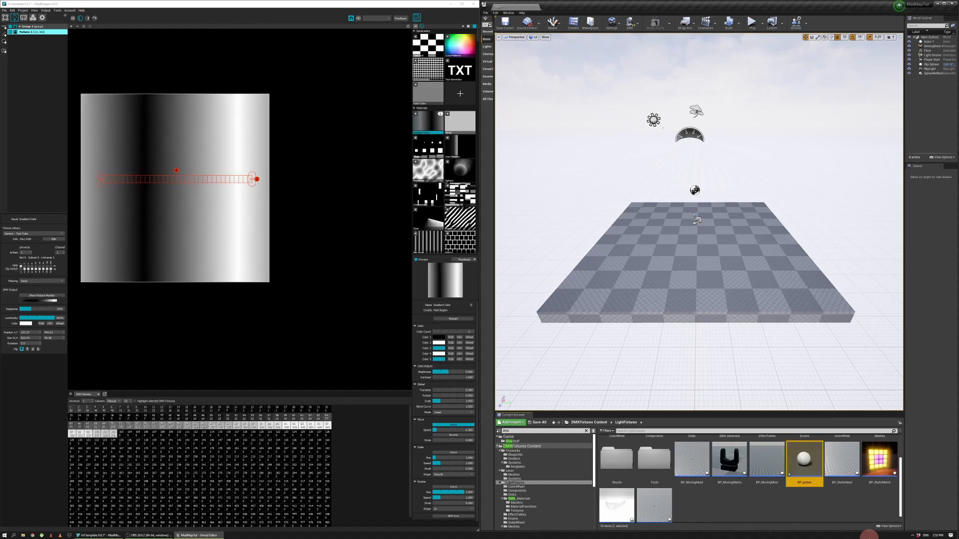
right_click(818, 465)
click(794, 499)
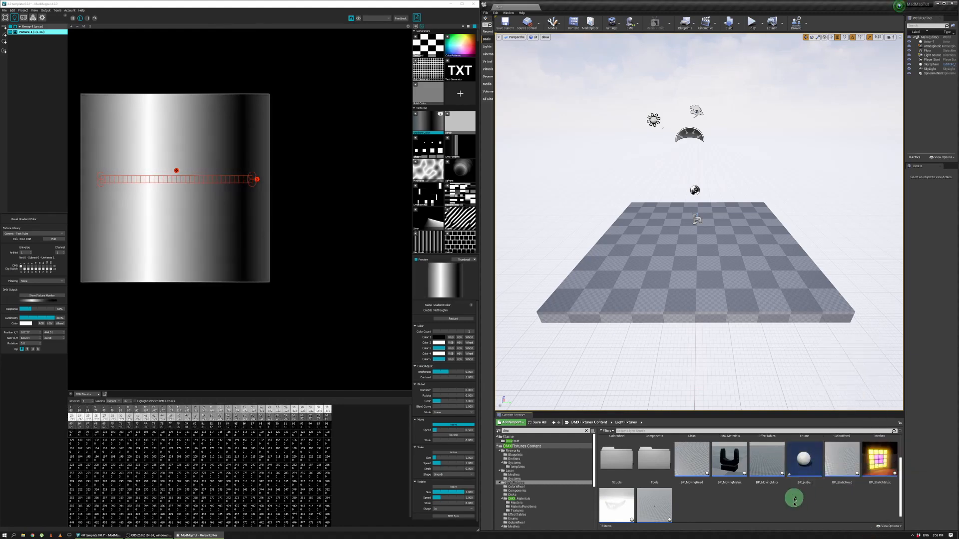
- Move BP_pixbar from LightFixtures into the project's DmxStuff folder and open that folder
drag(804, 460, 514, 442)
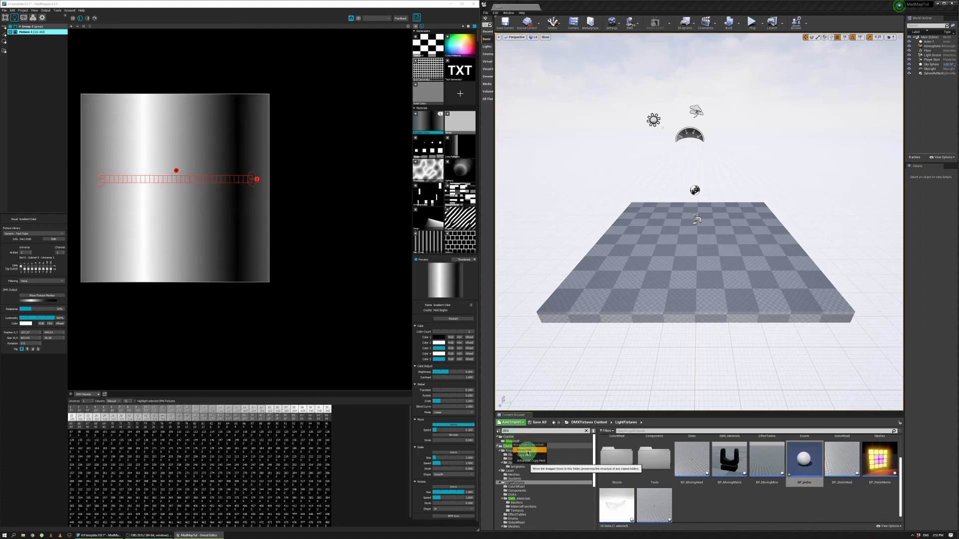
click(525, 451)
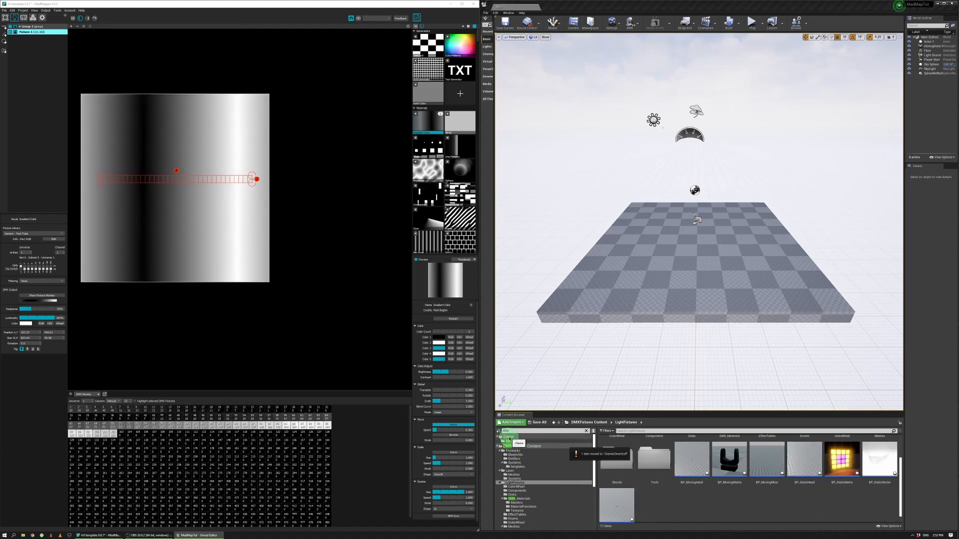
click(512, 442)
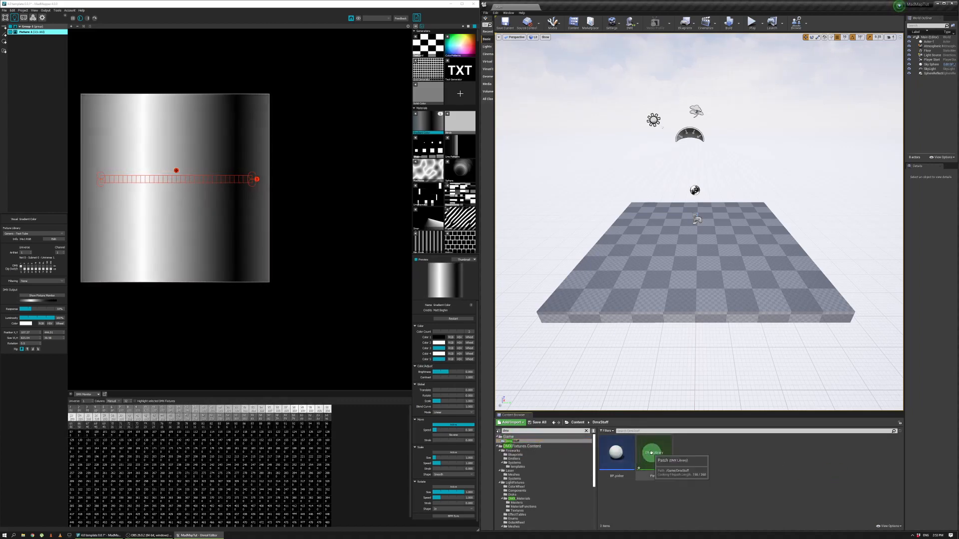
- Move the Player Start away from the centre of the floor, toward its near edge
drag(620, 456, 808, 148)
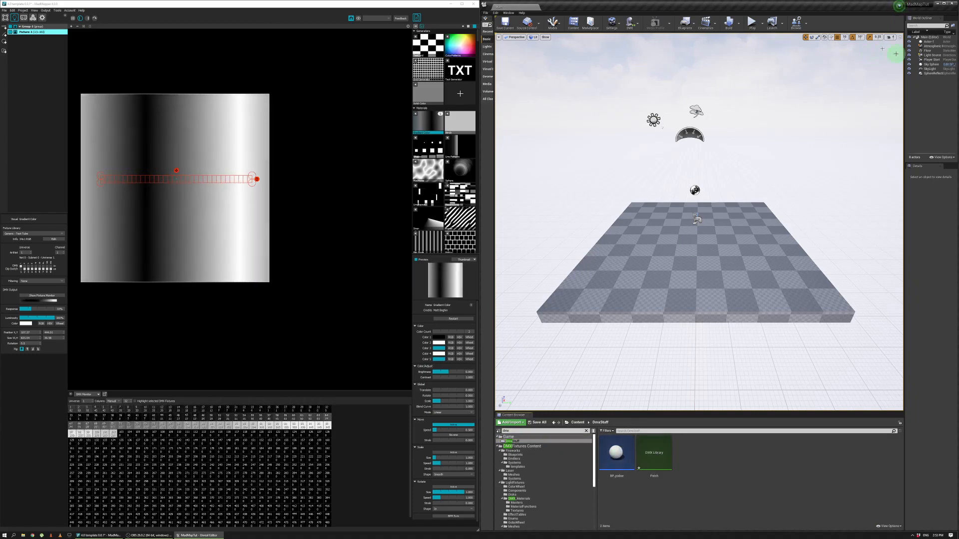
drag(900, 53, 678, 201)
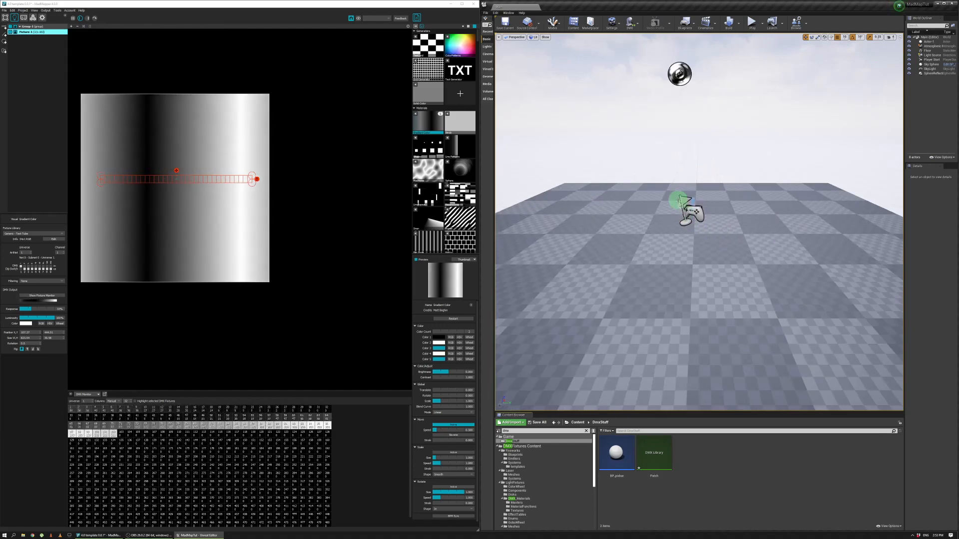
click(689, 208)
right_drag(774, 240, 734, 239)
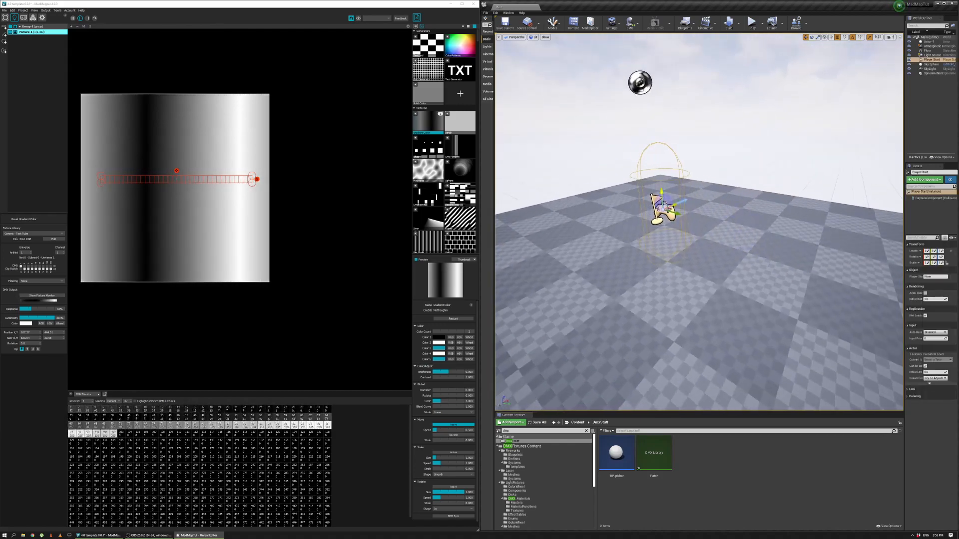
drag(675, 205, 548, 302)
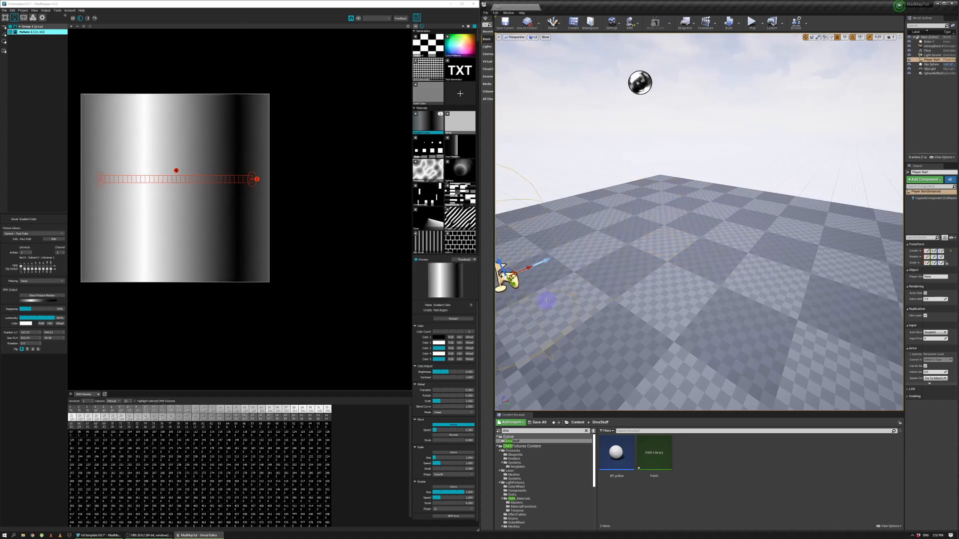
right_drag(789, 275, 771, 264)
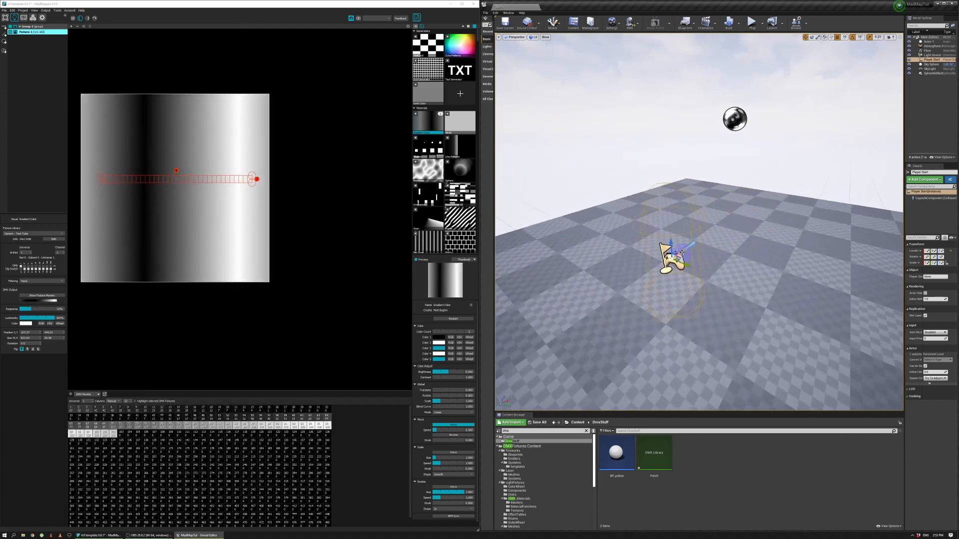
drag(674, 253, 542, 352)
mouse_move(764, 266)
right_down()
mouse_move(759, 274)
mouse_move(769, 276)
right_up()
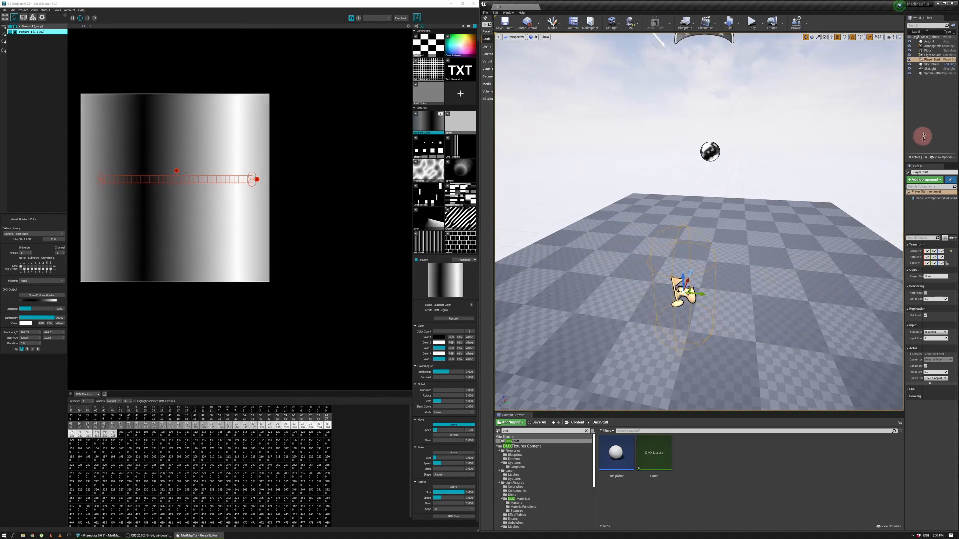
- Place BP_pixbar in the level, set its X and Y location to 0, and raise it above the floor
drag(610, 483, 747, 232)
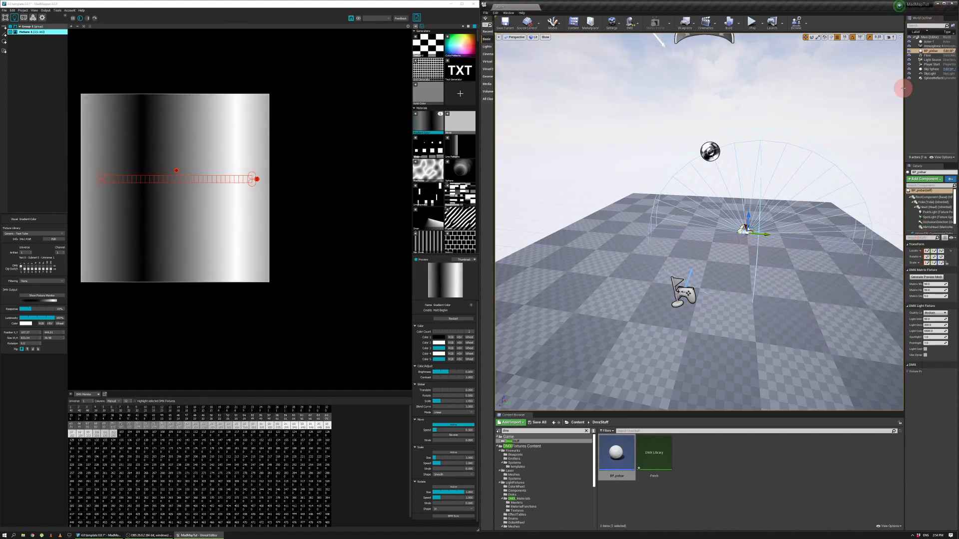
drag(903, 89, 851, 95)
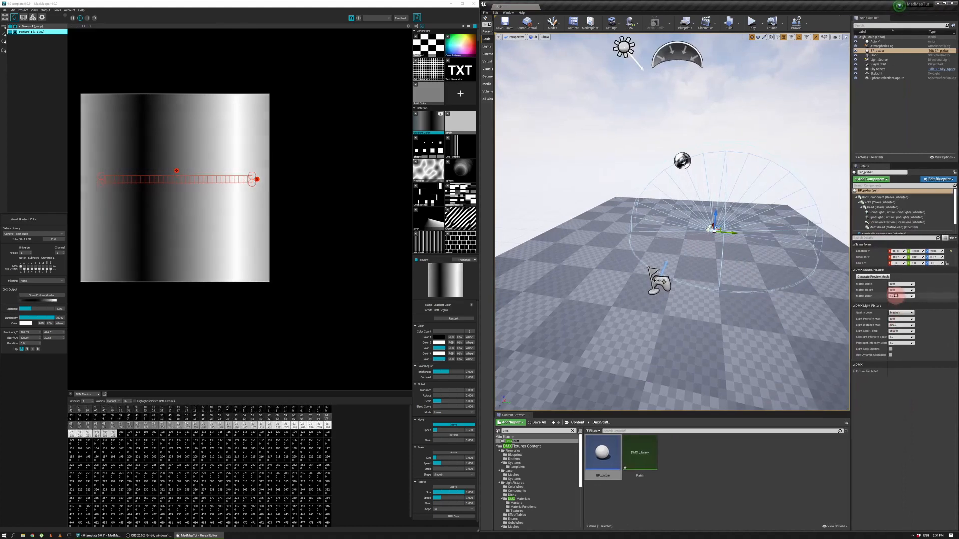
drag(897, 251, 902, 255)
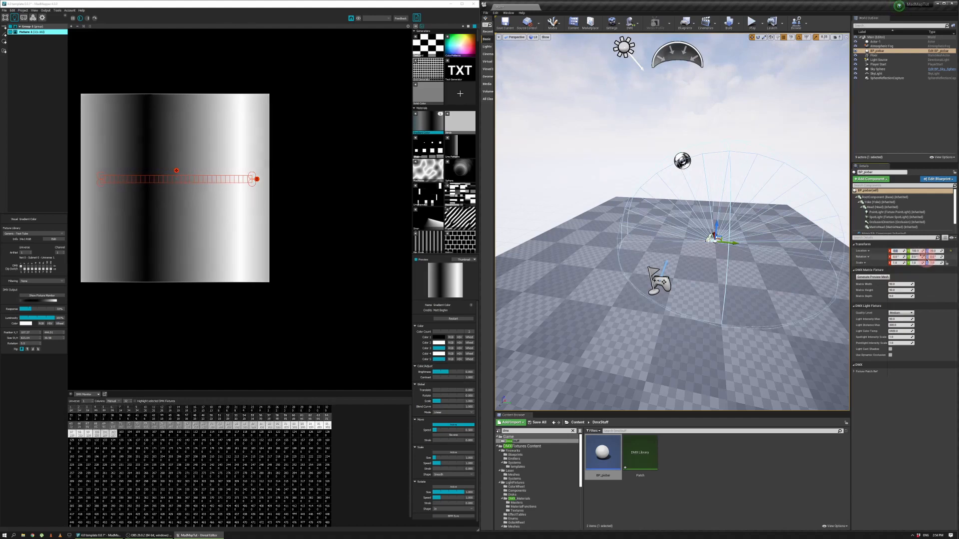
click(917, 250)
text(0)
key(Return)
click(932, 251)
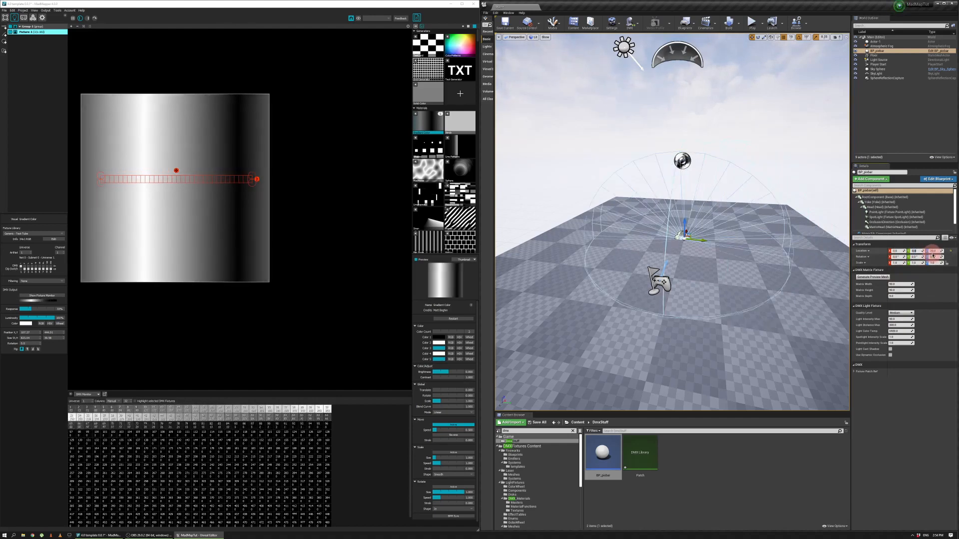
text(30)
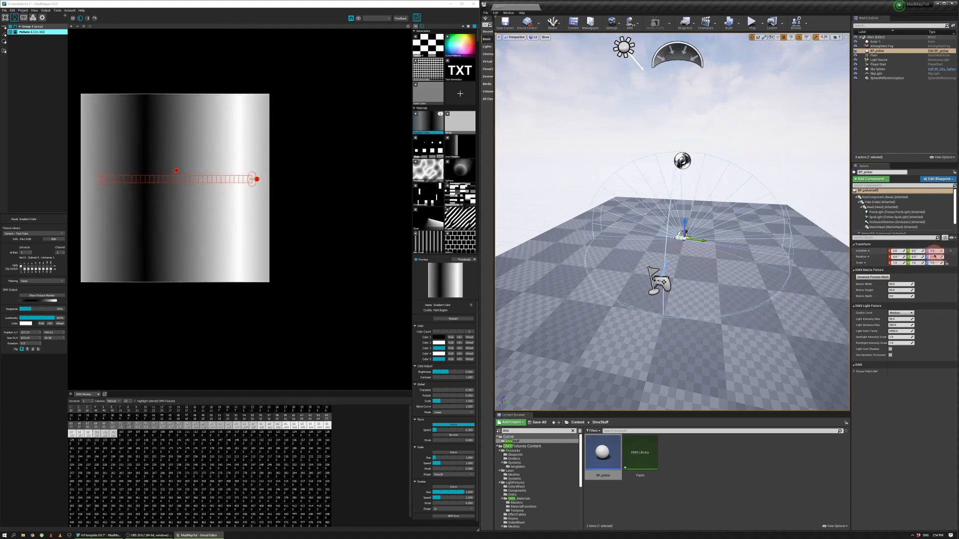
key(Return)
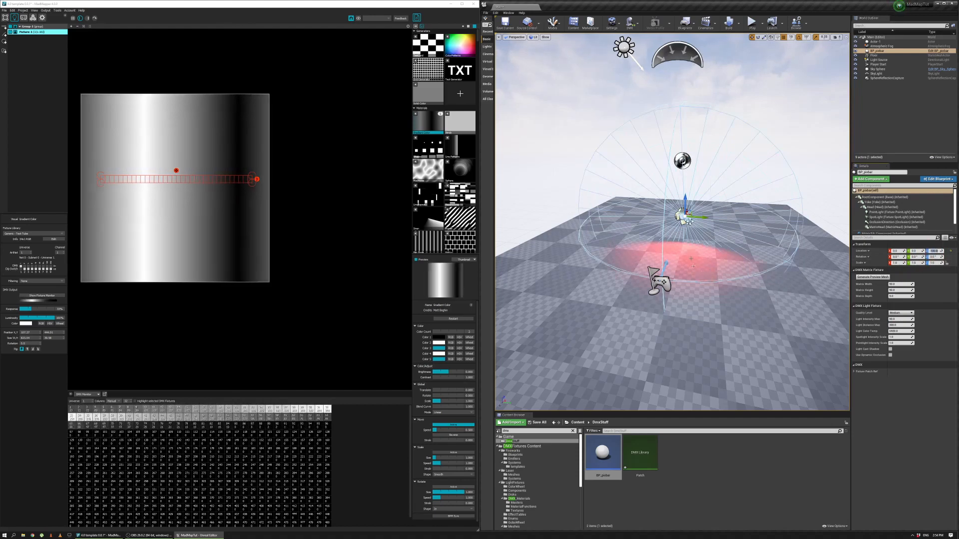
- Set the fixture's Matrix Width to 100, reduce its Matrix Height to a thin bar, and generate the preview mesh
scroll(691, 259, up, 5)
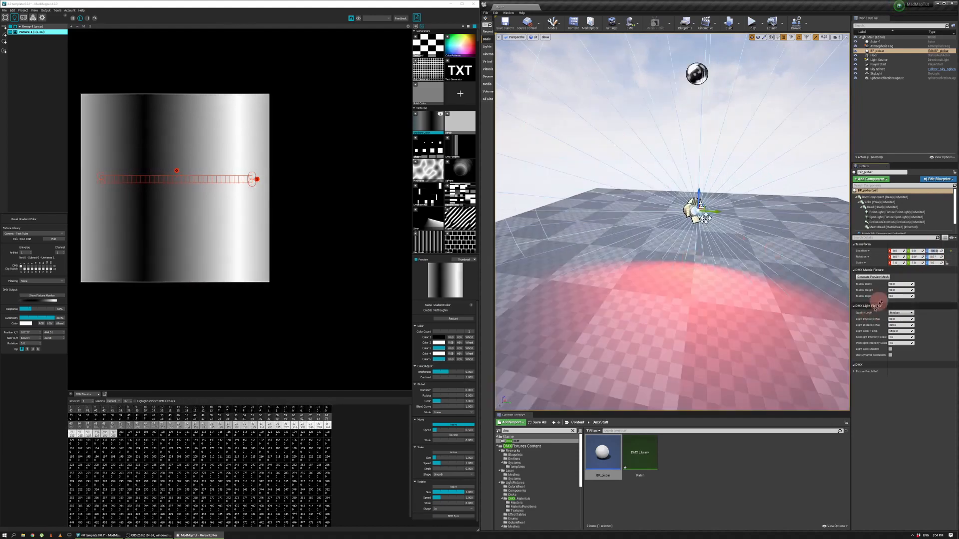
click(900, 284)
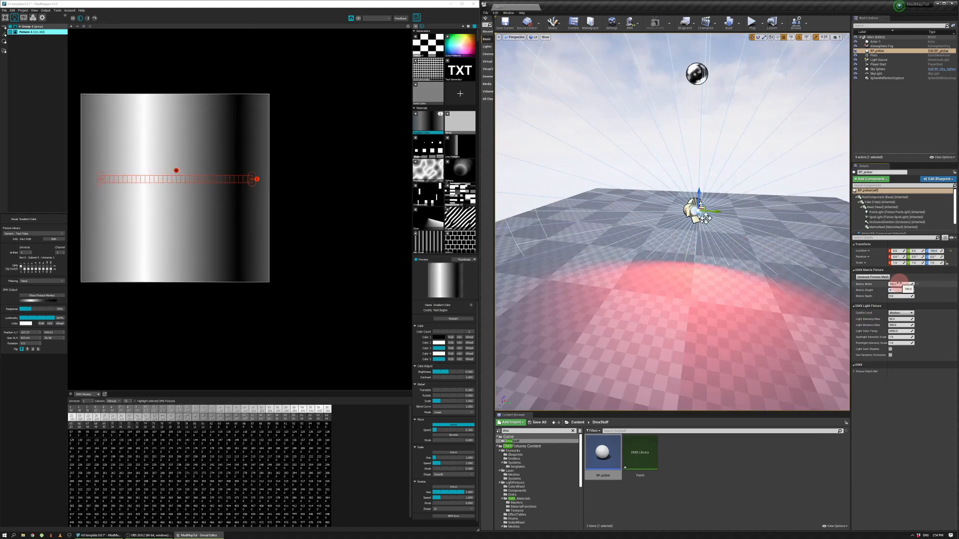
click(873, 277)
scroll(730, 213, up, 5)
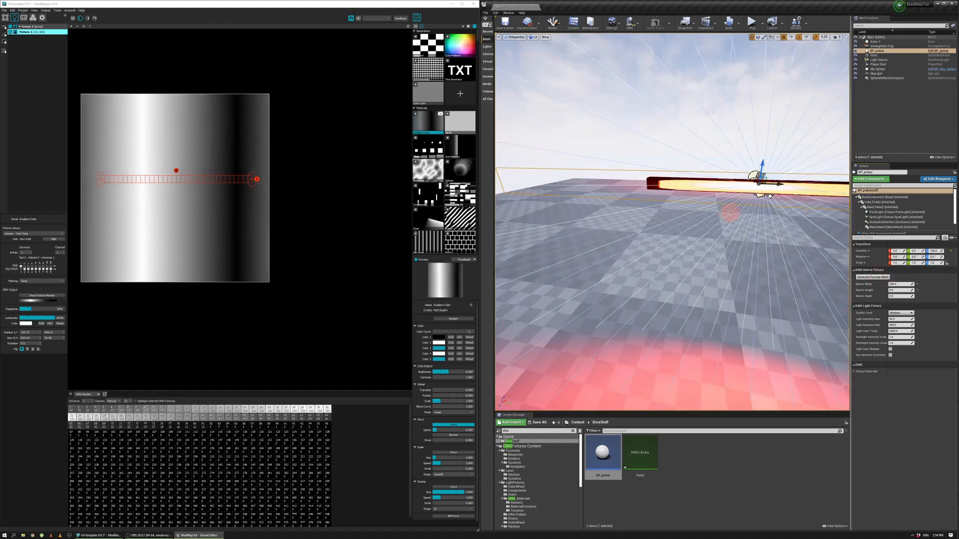
scroll(730, 213, down, 5)
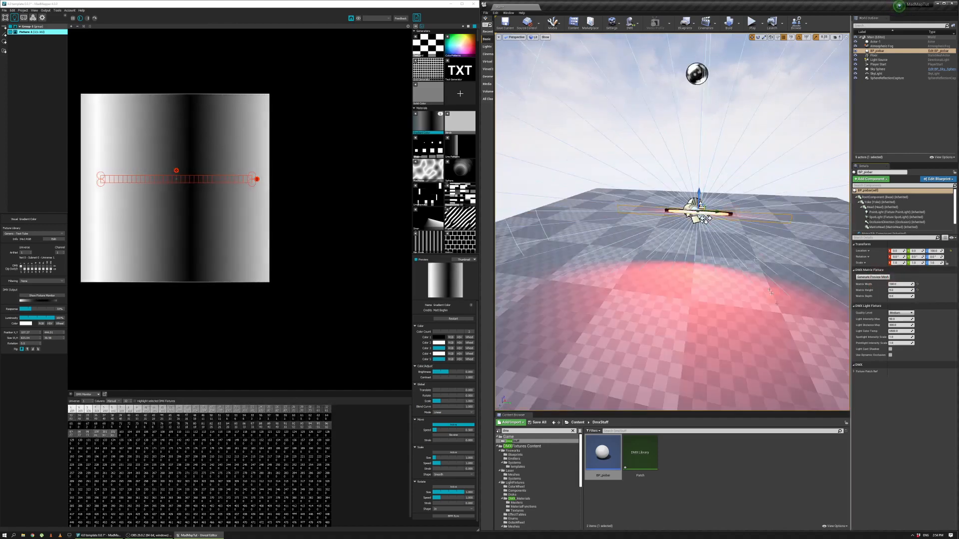
- Assign the Patch DMX library and the PixelBar_1 fixture patch to the placed BP_pixbar
click(855, 372)
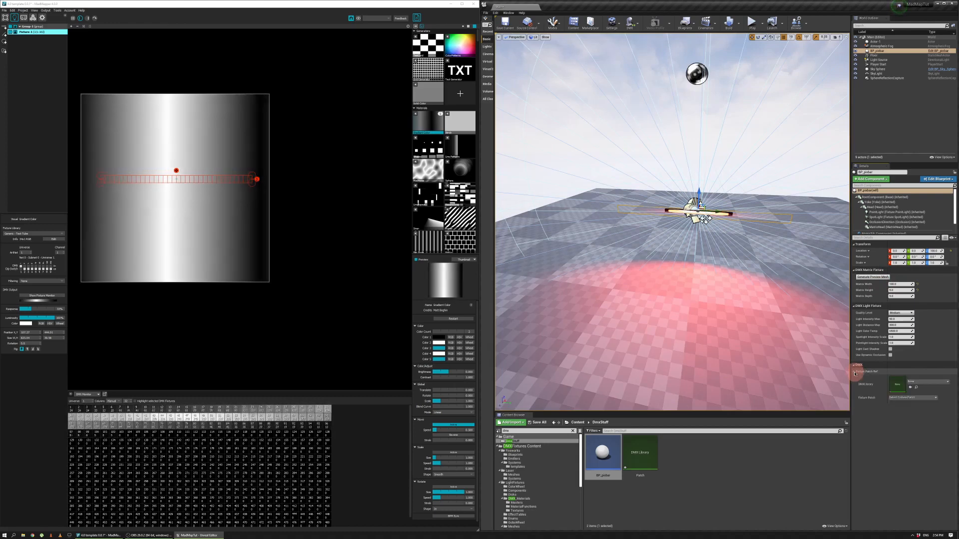
click(901, 398)
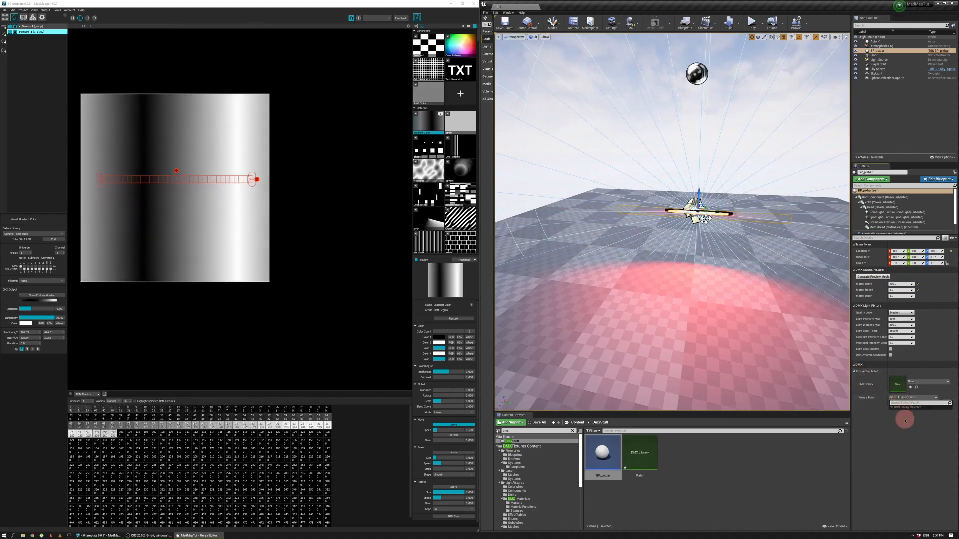
click(905, 421)
click(920, 387)
click(921, 386)
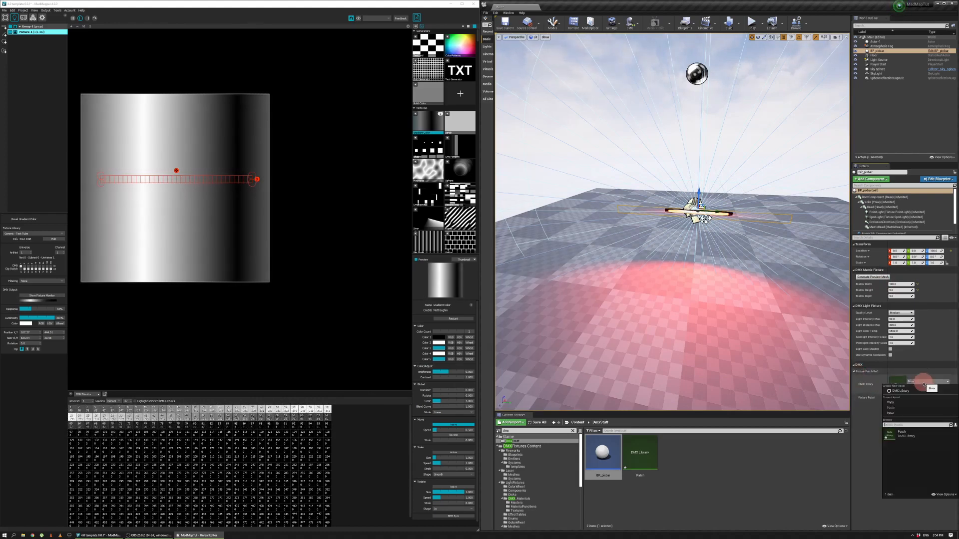
click(909, 435)
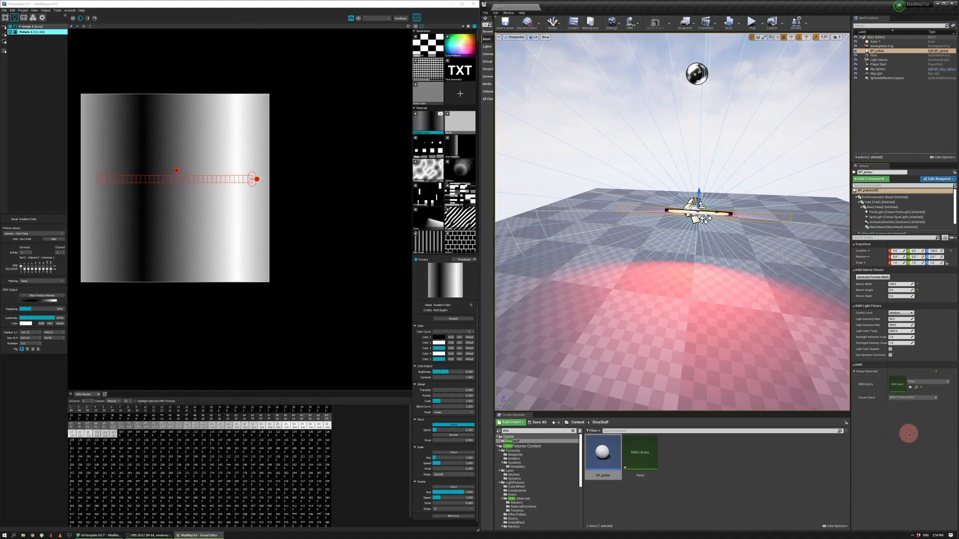
click(911, 398)
click(897, 407)
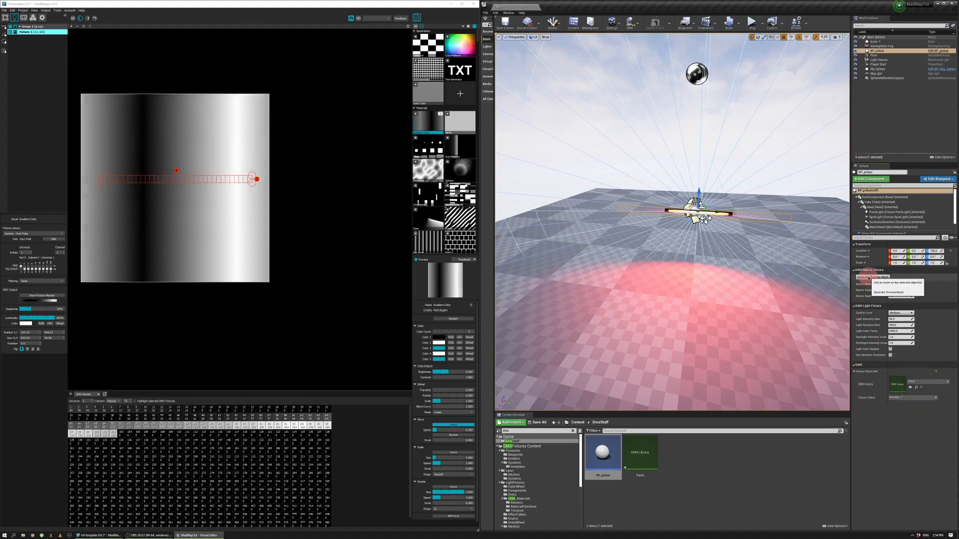
- Regenerate the pixel bar's preview mesh from its patch and test-play the level to check its DMX response
scroll(762, 184, up, 4)
scroll(766, 187, down, 3)
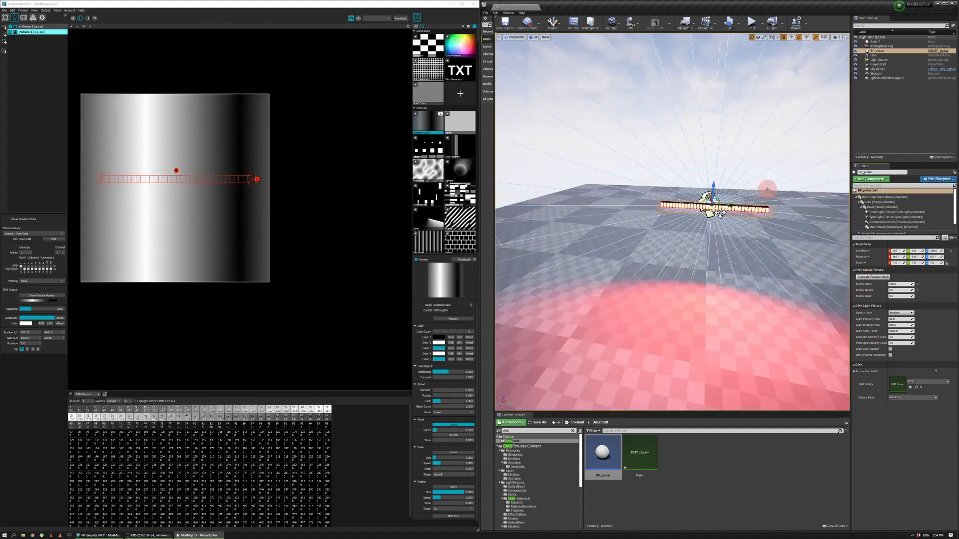
scroll(767, 216, up, 2)
scroll(770, 219, down, 2)
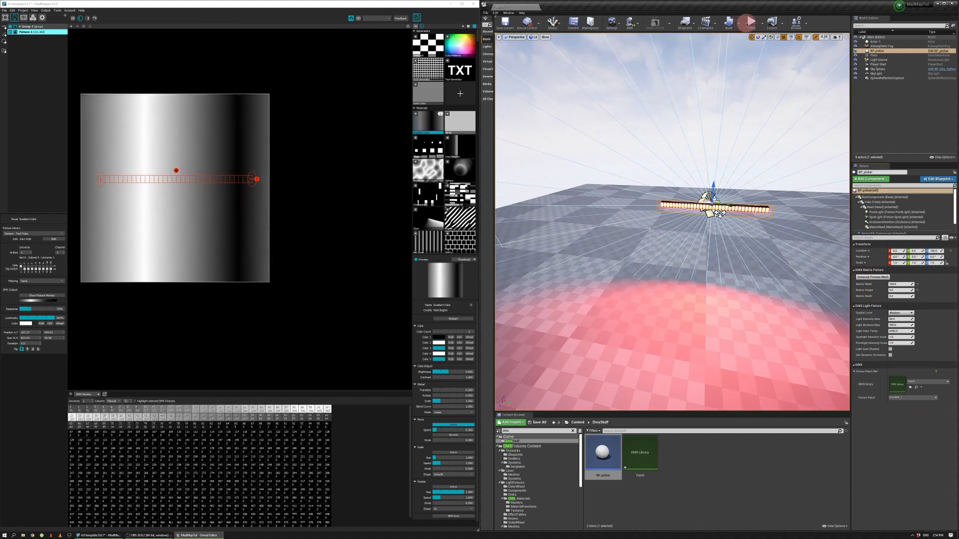
click(751, 23)
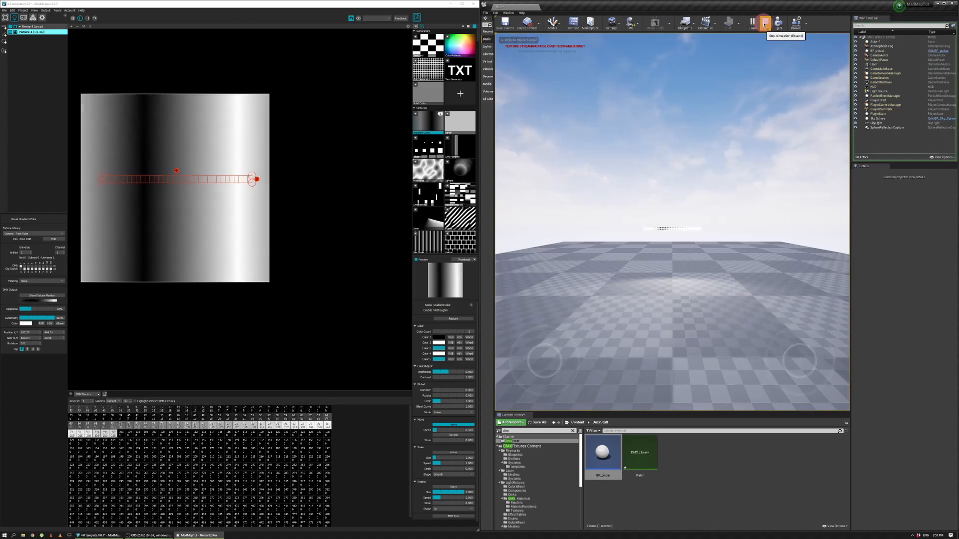
click(765, 23)
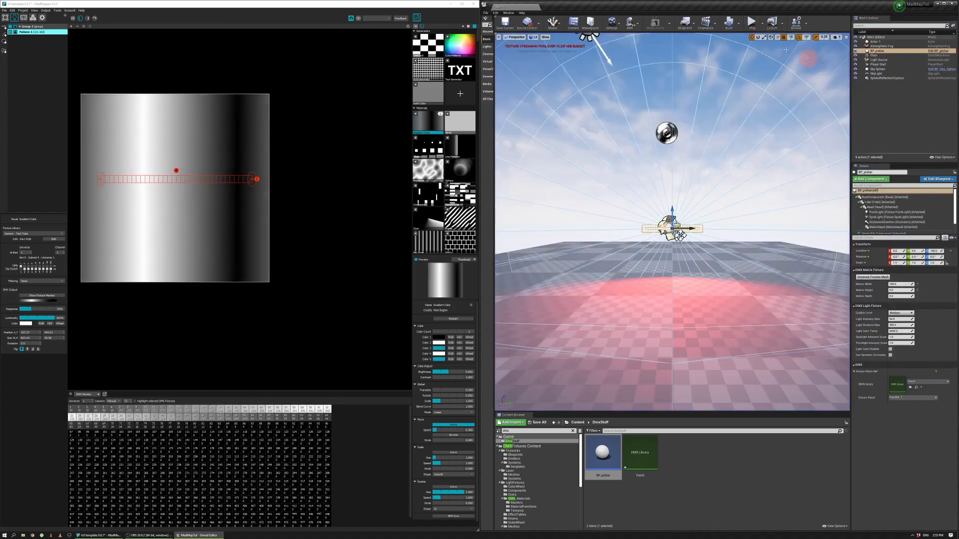
- Delete the SkyLight, Sky Sphere and Atmospheric Fog actors from the level
click(879, 73)
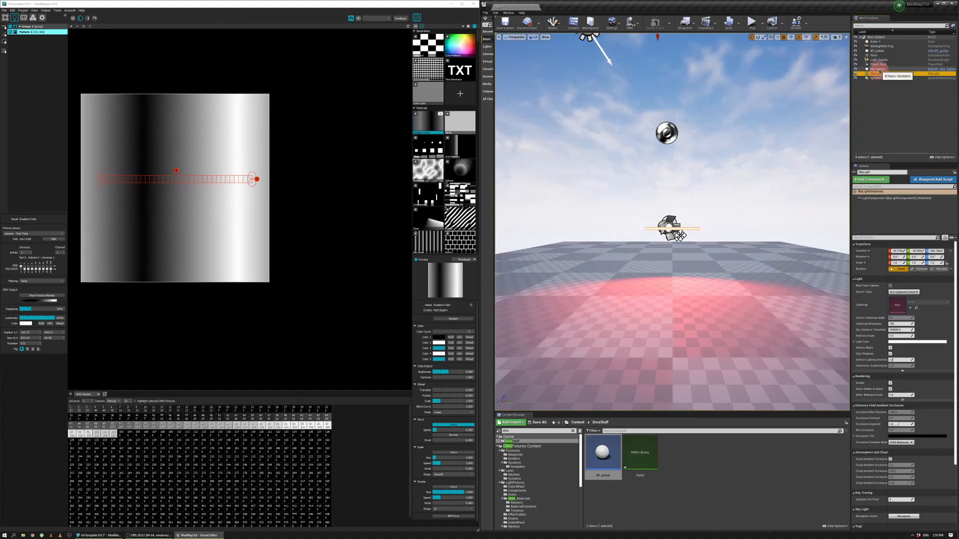
ctrl+click(879, 69)
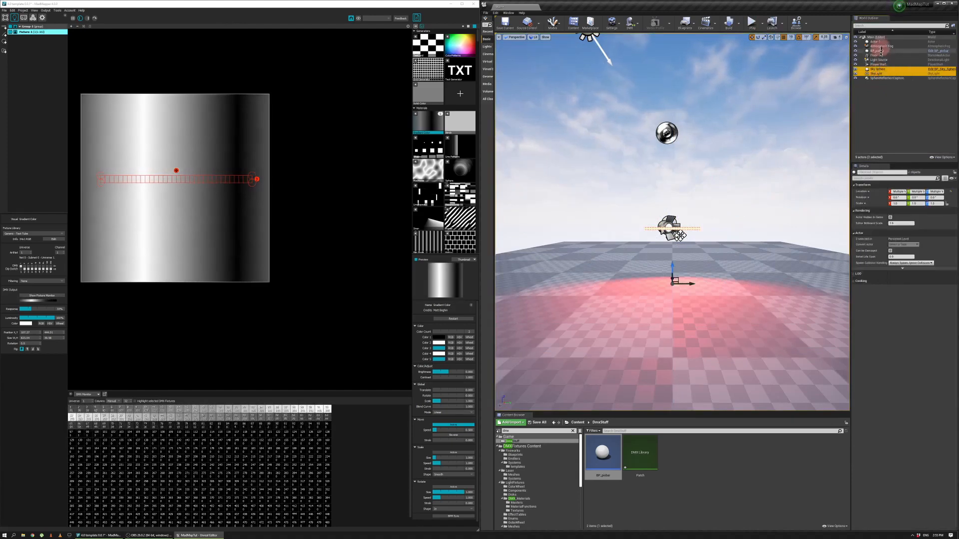
ctrl+click(880, 46)
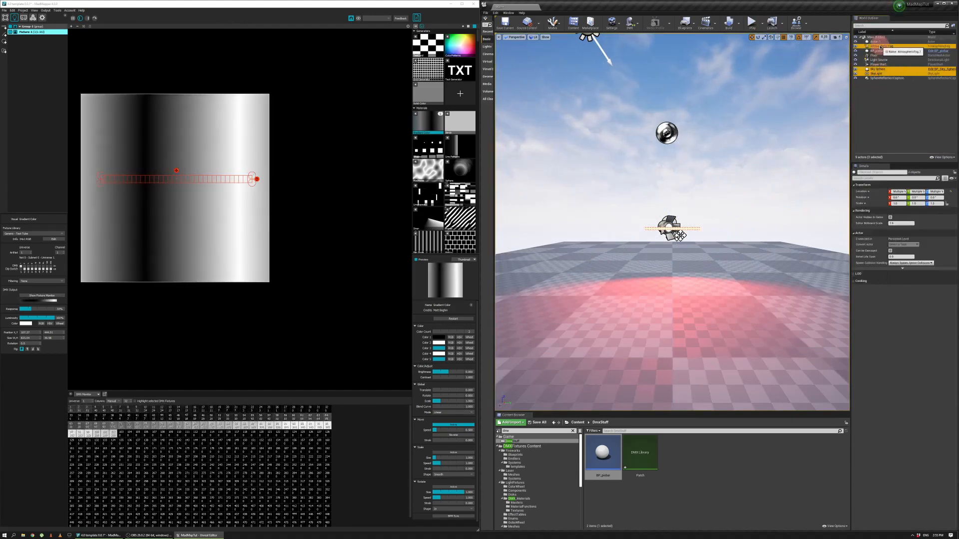
key(Delete)
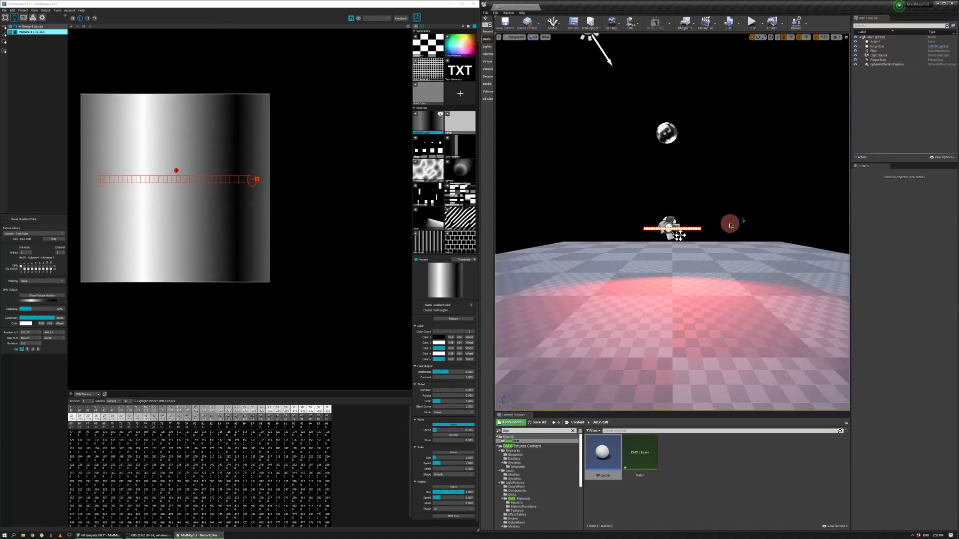
- Adjust the Light Intensity Max and Light Distance Max values of the BP_pixbar actor
click(879, 46)
key(f)
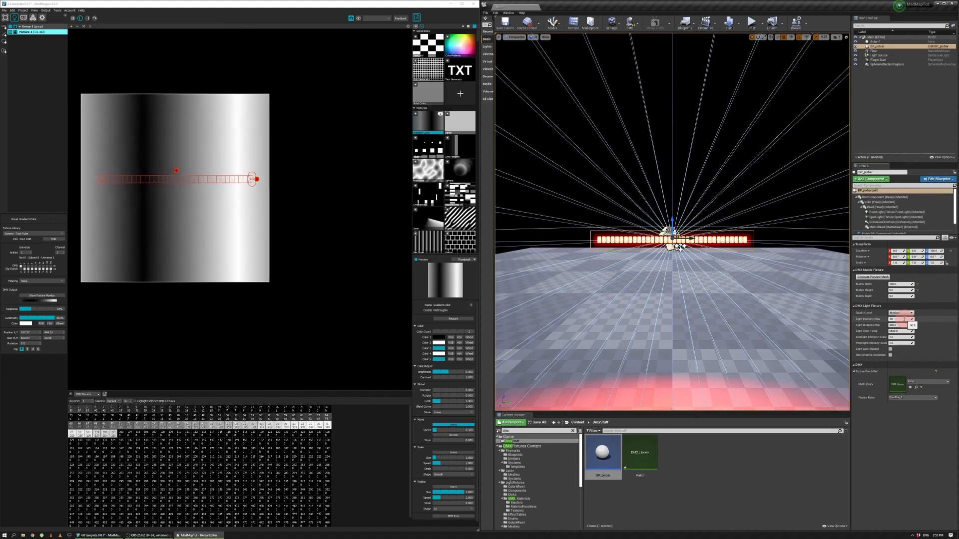
key(Return)
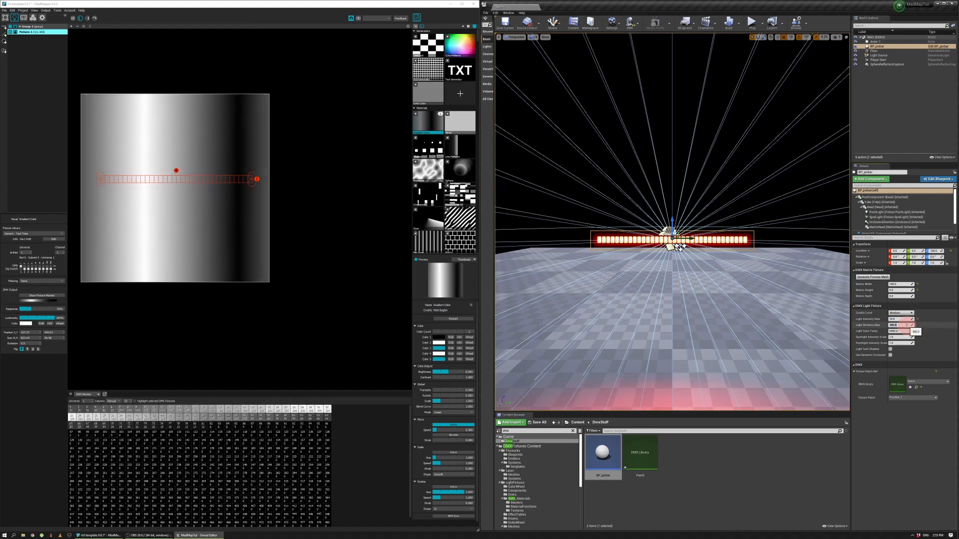
key(Return)
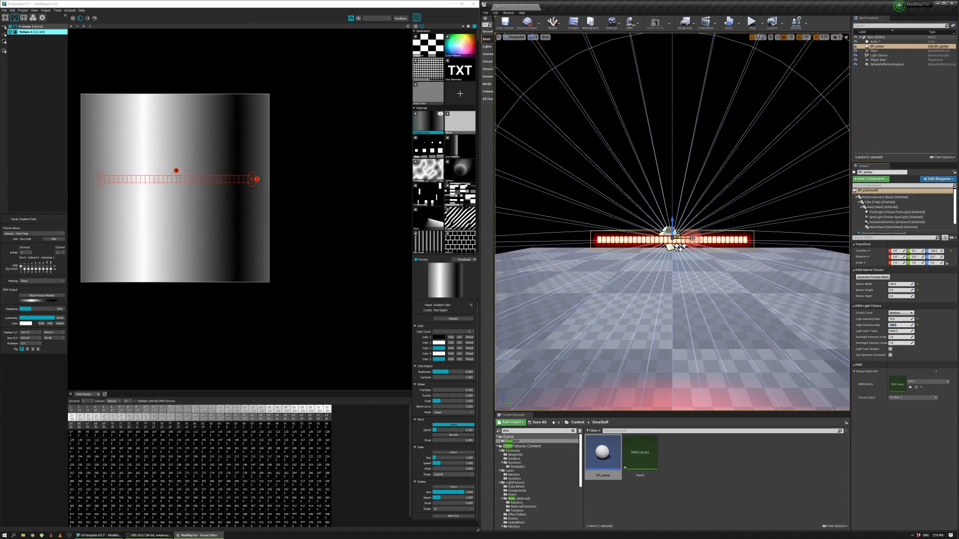
- Move the pixel bar sideways along the Y axis and raise it higher above the floor
drag(681, 246, 515, 240)
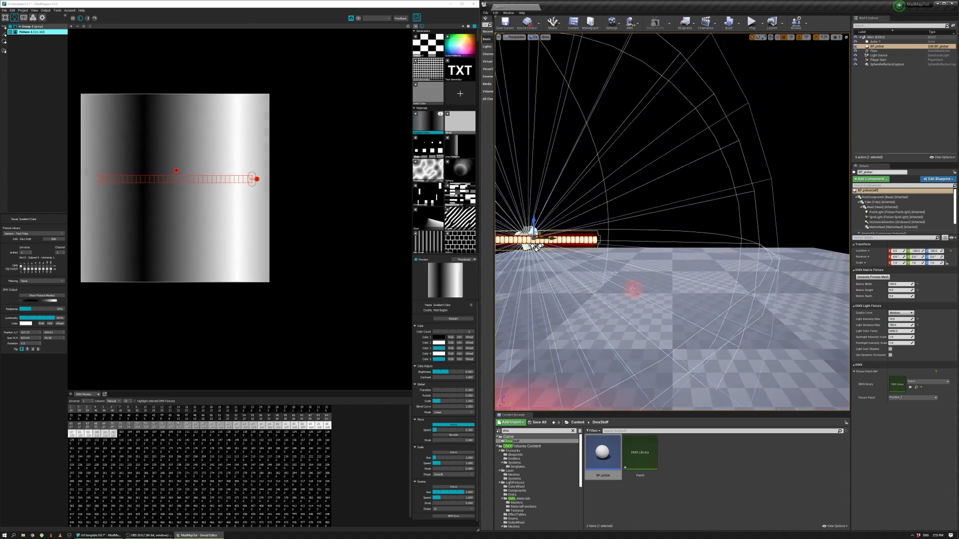
right_drag(514, 239, 600, 259)
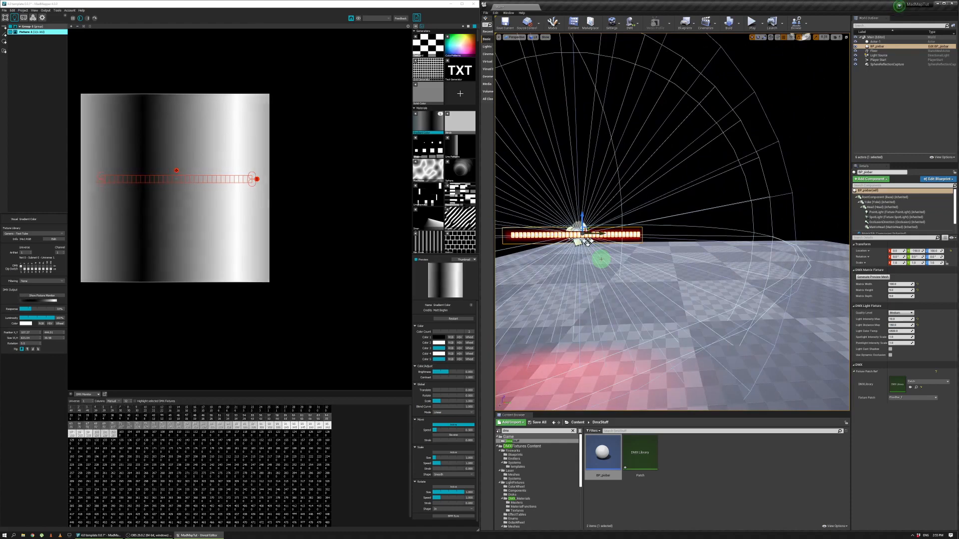
drag(583, 216, 582, 147)
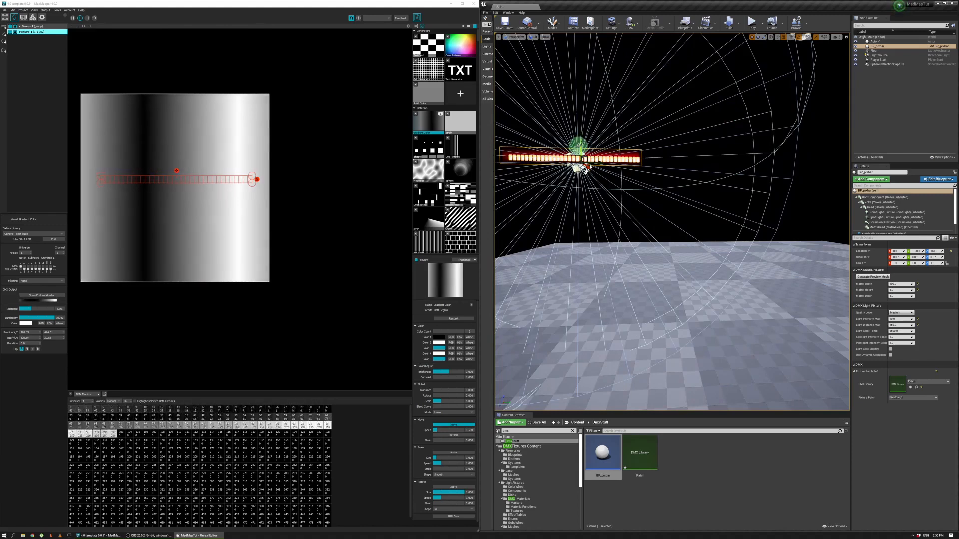
drag(582, 142, 582, 168)
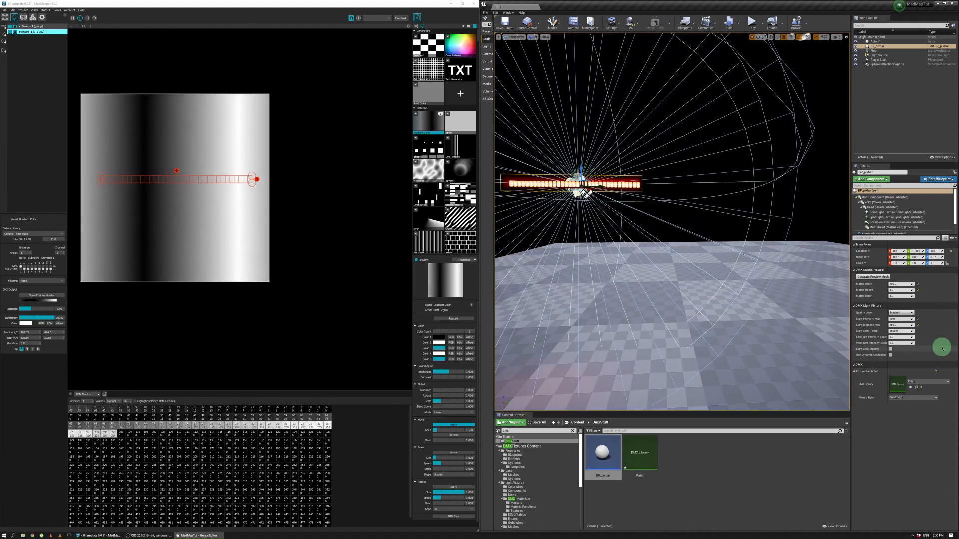
- Duplicate the pixel bar, set the copy's X location to 0 and its X rotation to 45°
key(ctrl+w)
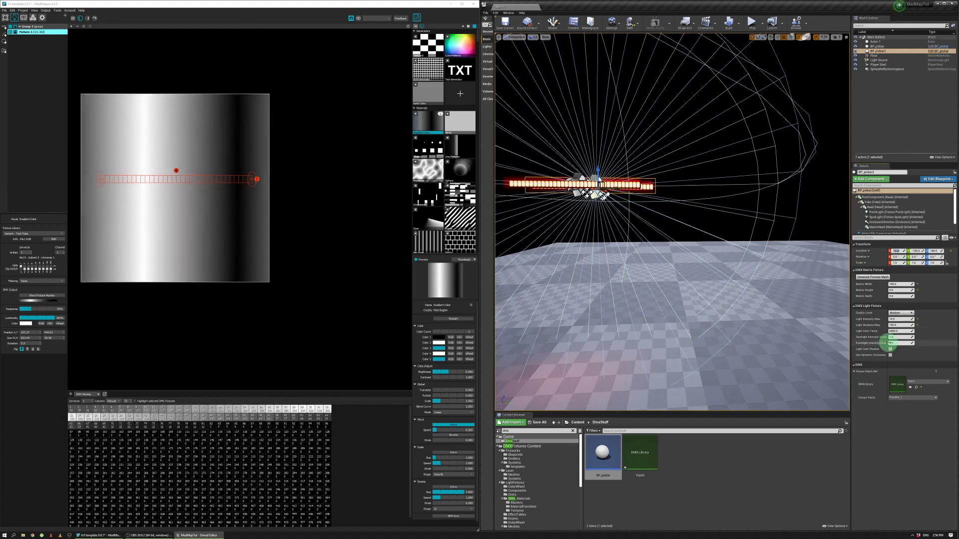
key(Return)
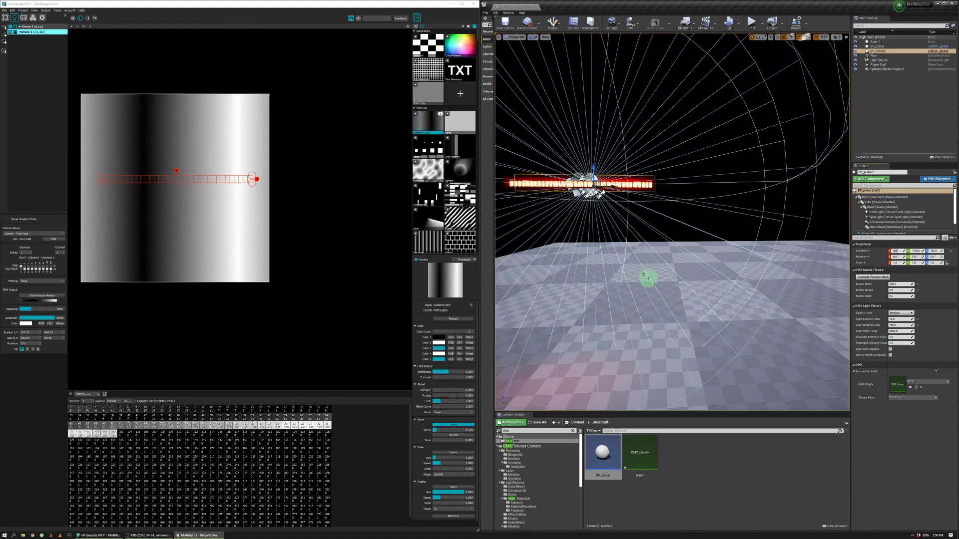
click(896, 257)
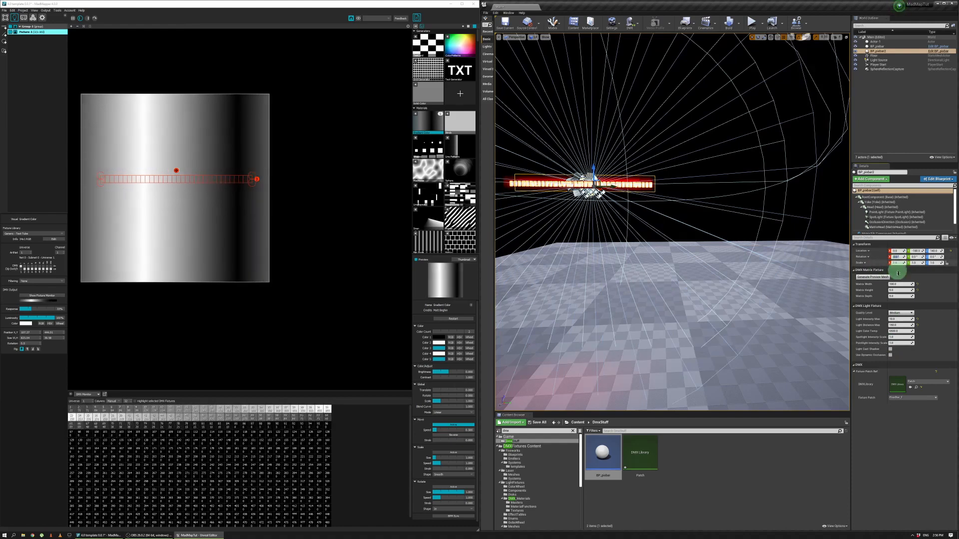
text(45)
key(Return)
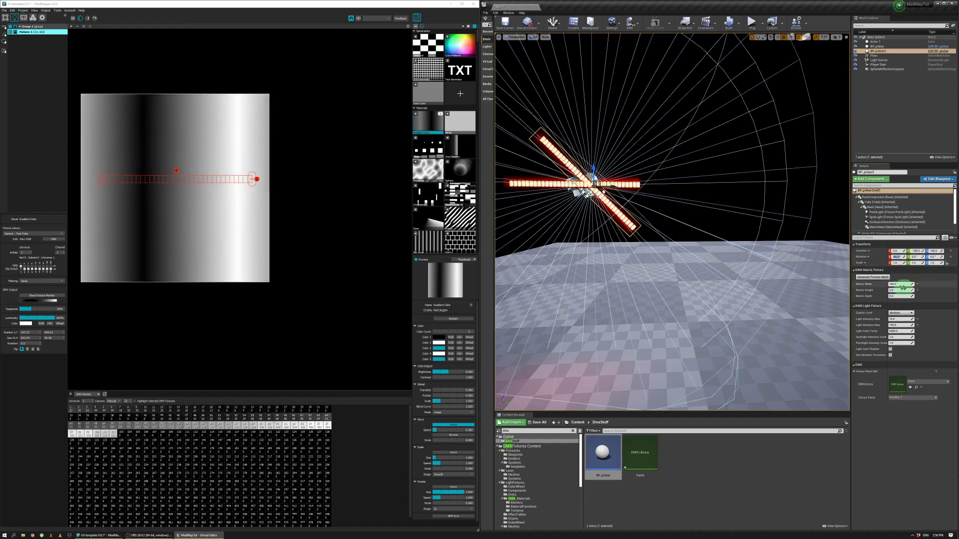
- Rotate the original pixel bar to -45° about X and raise it above the copy to form a chevron
click(879, 48)
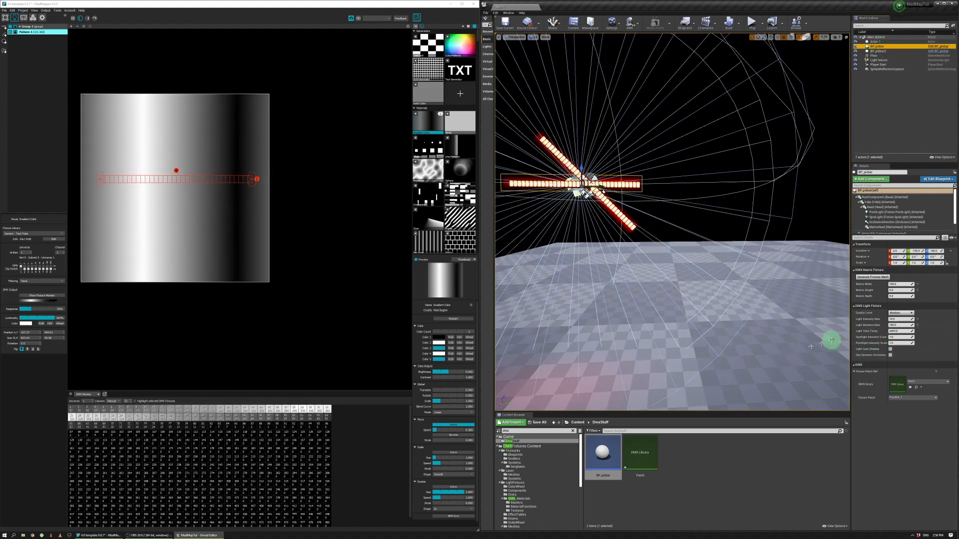
click(901, 257)
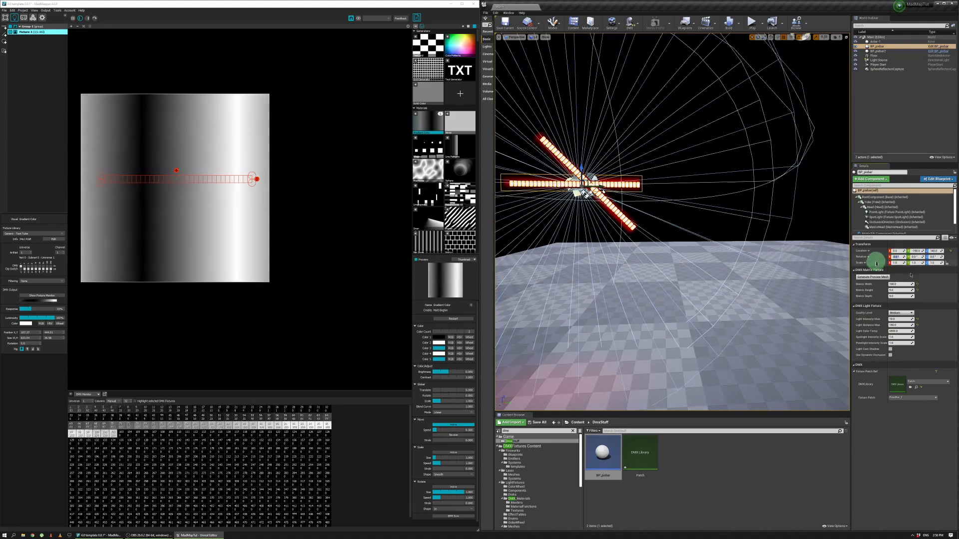
key(Return)
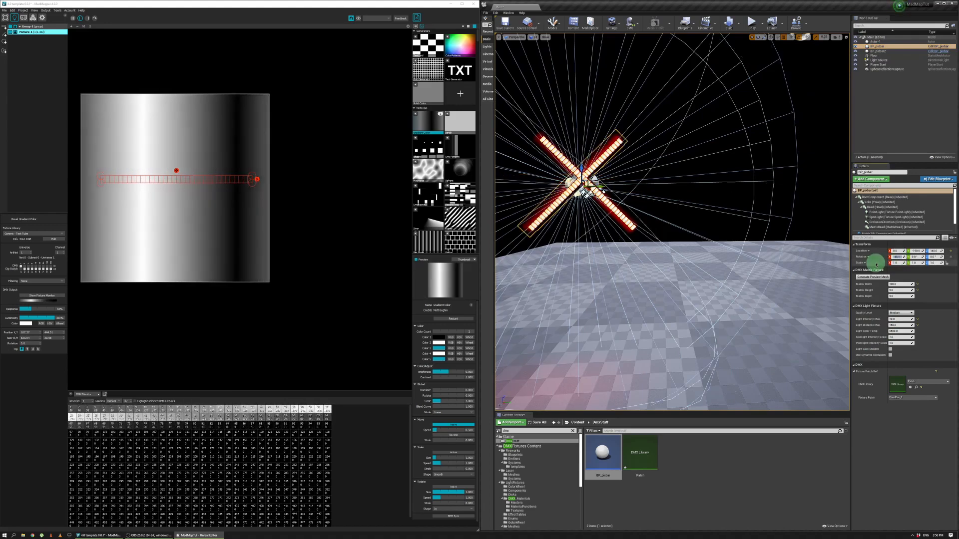
drag(587, 180, 585, 103)
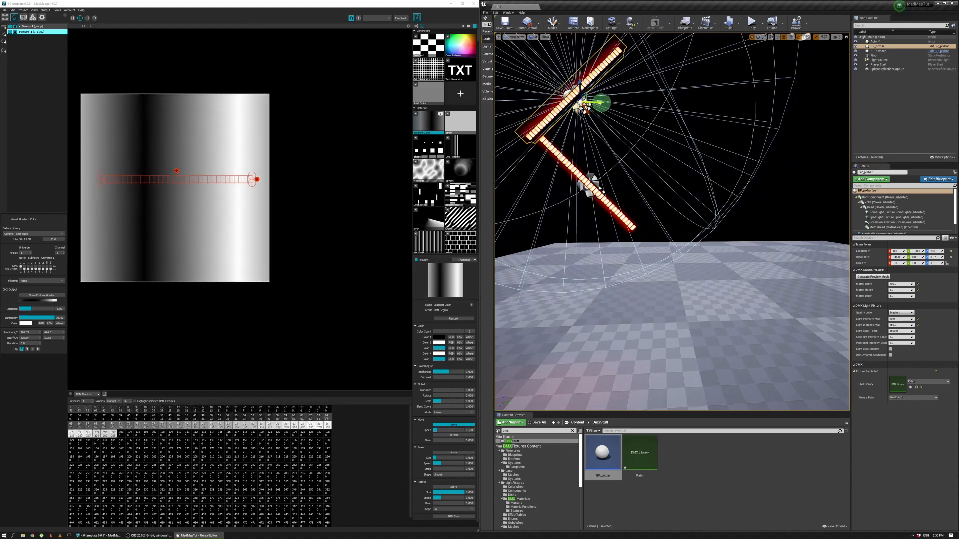
drag(603, 103, 592, 78)
scroll(569, 358, up, 1)
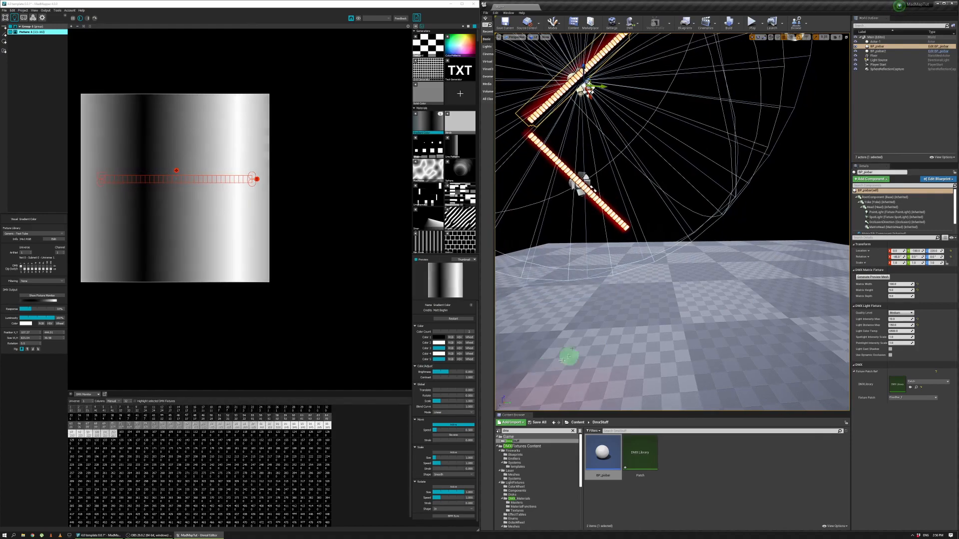
- Duplicate the upper and lower bars of the chevron and move the copies along Y to form a second chevron
scroll(574, 340, down, 8)
scroll(576, 330, down, 2)
right_drag(760, 199, 689, 197)
key(d)
key(w)
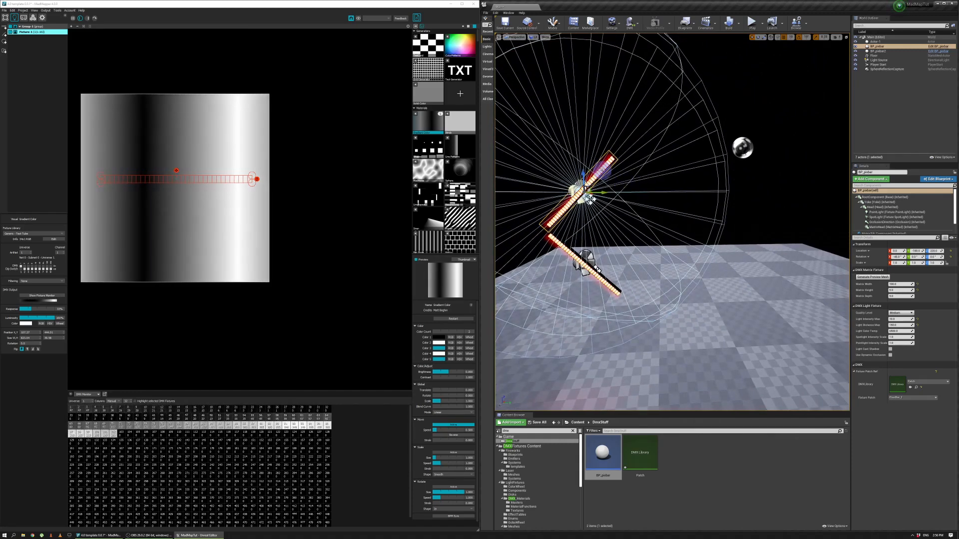
alt+drag(590, 199, 701, 200)
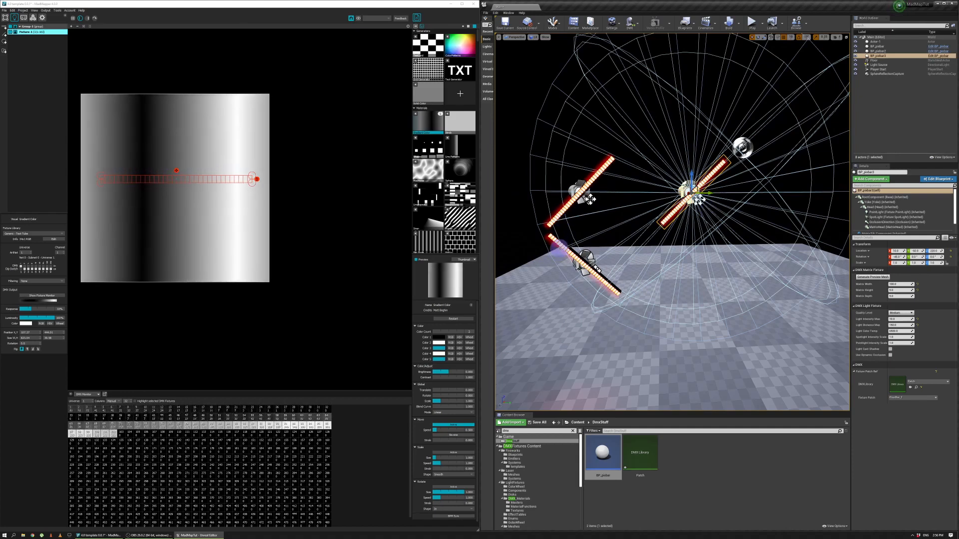
click(567, 242)
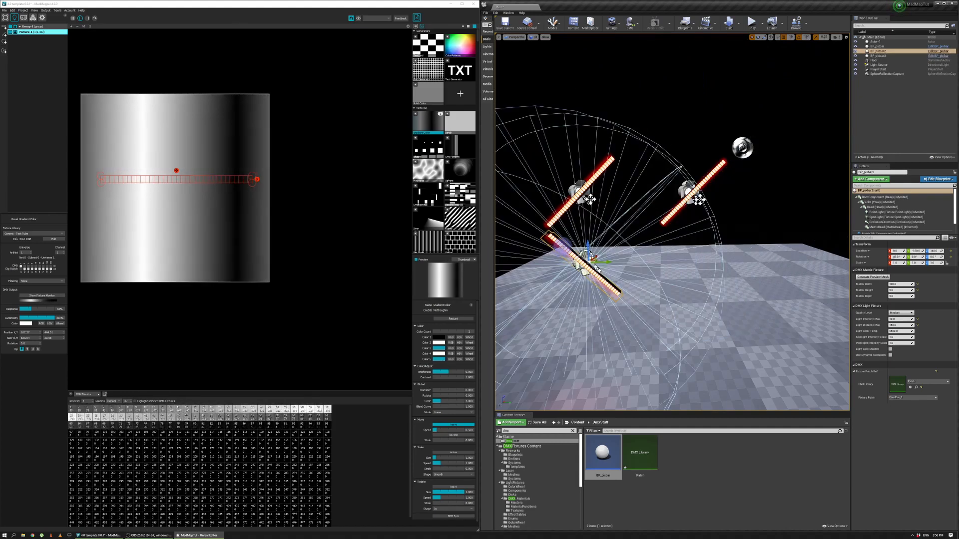
key(ctrl+w)
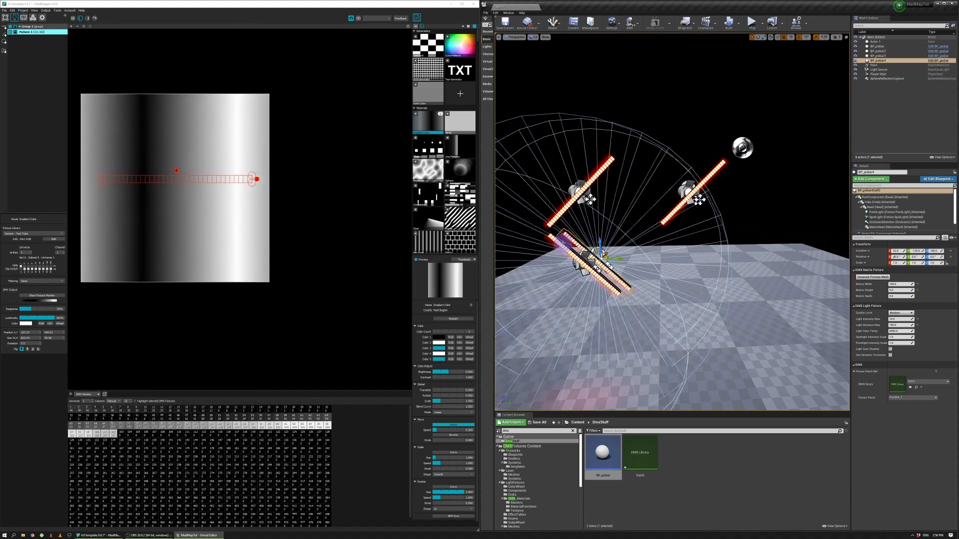
drag(621, 259, 710, 258)
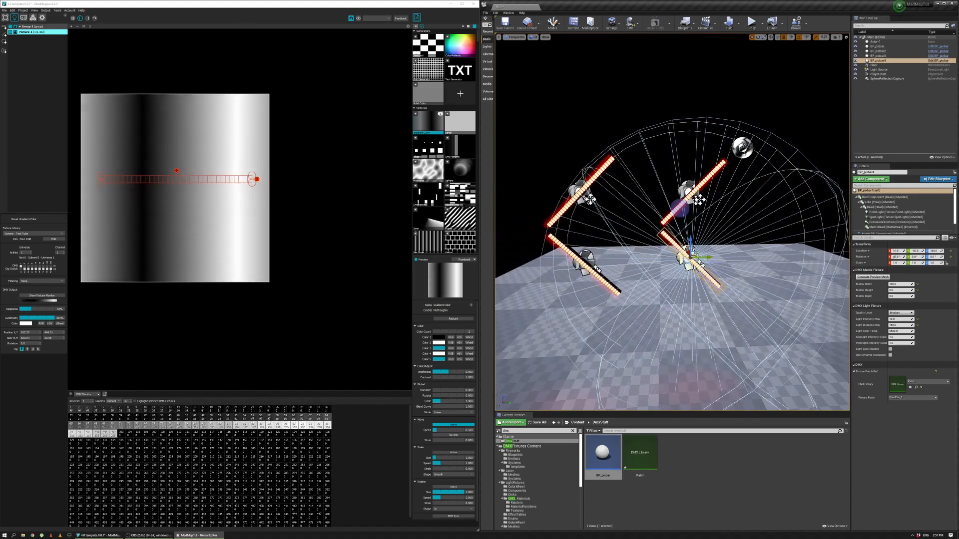
- Duplicate the second chevron's two bars and place the copies diagonally opposite to close it into a diamond
click(699, 199)
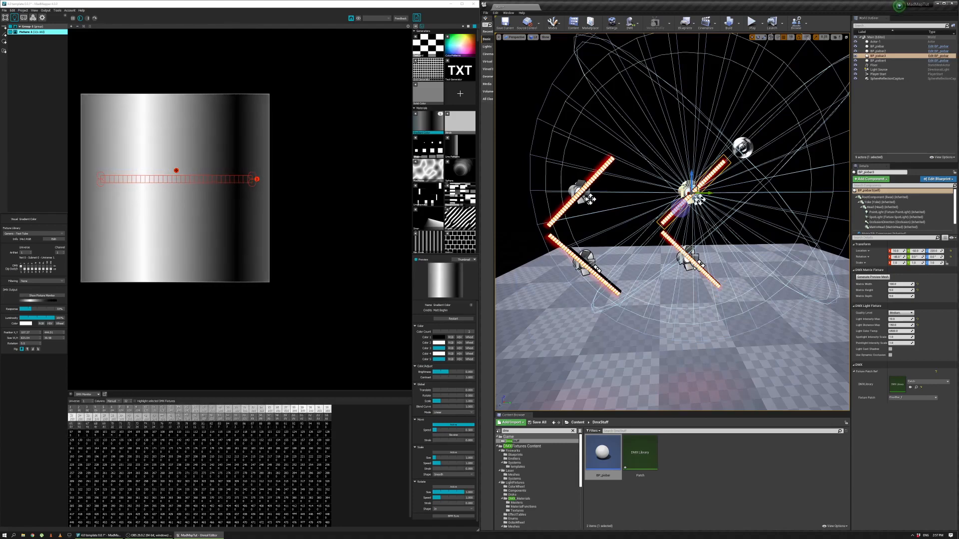
alt+drag(698, 200, 758, 263)
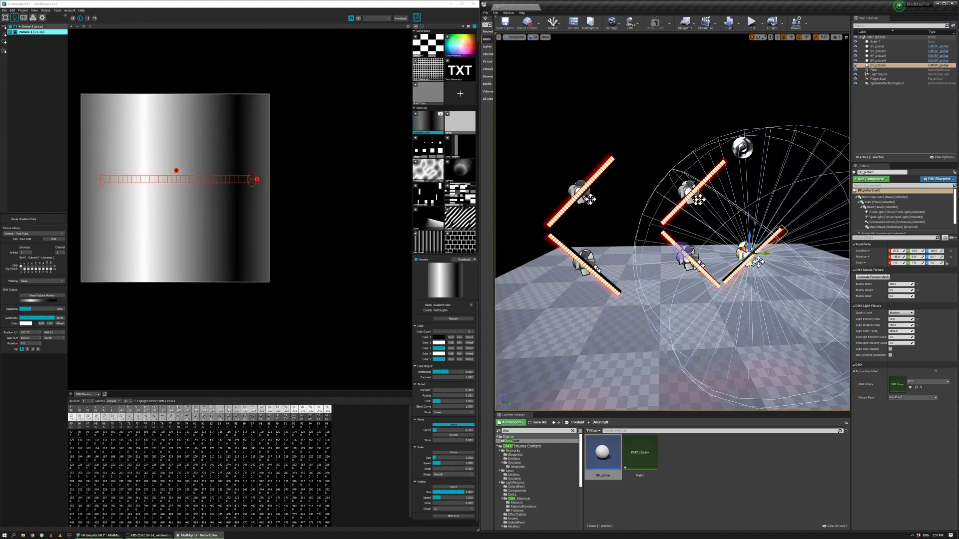
click(702, 271)
key(ctrl+w)
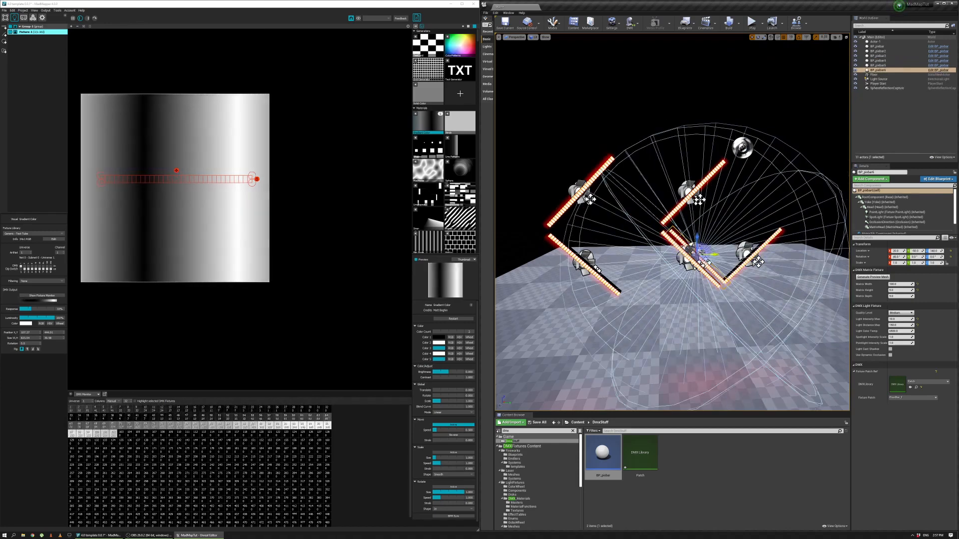
drag(715, 254, 753, 179)
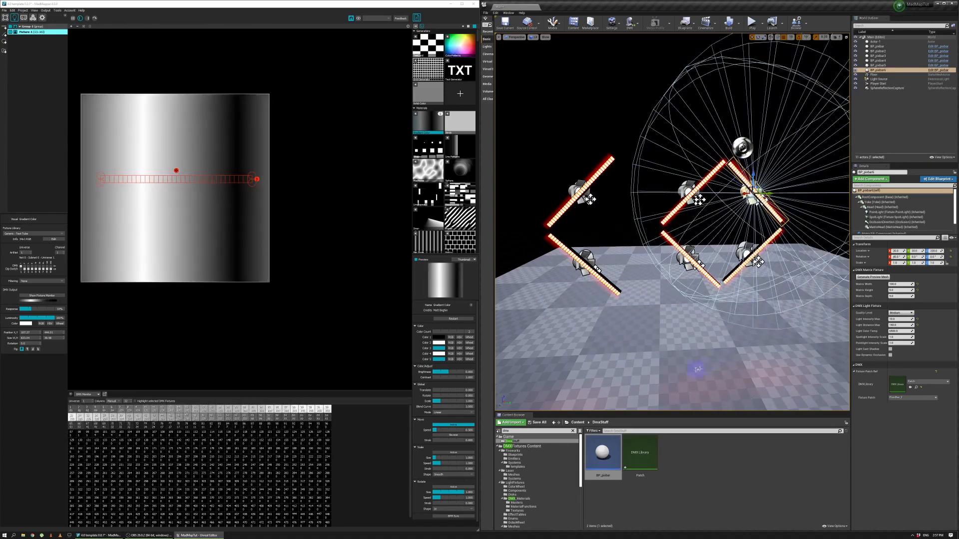
- Duplicate the diamond's two closing bars and move the copies farther along Y to form the opposite outer chevron
drag(698, 369, 628, 333)
click(629, 245)
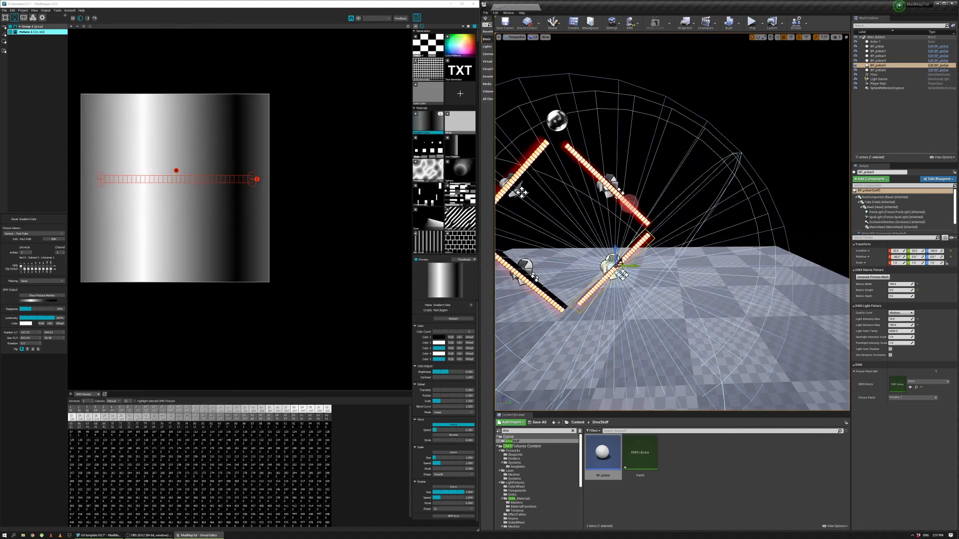
click(630, 204)
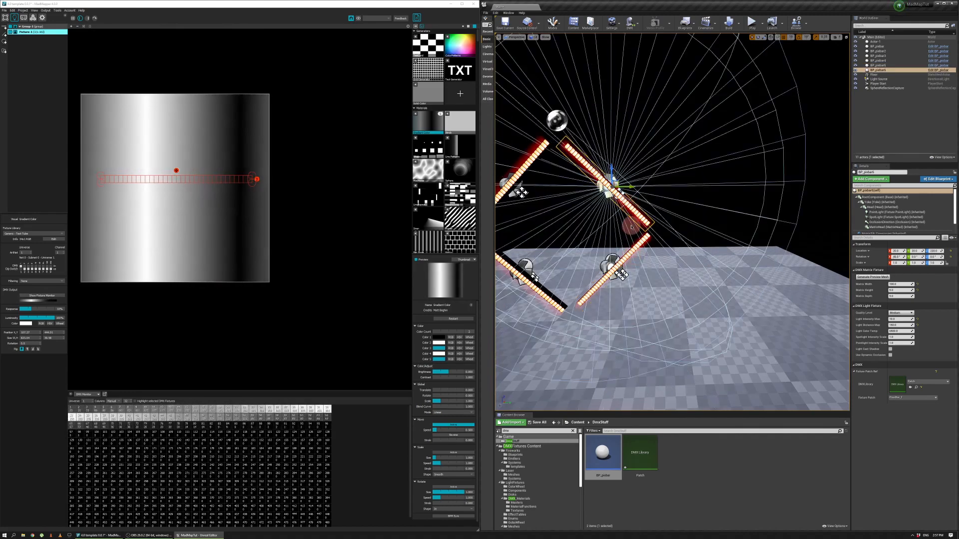
key(ctrl+w)
drag(645, 187, 732, 188)
click(622, 274)
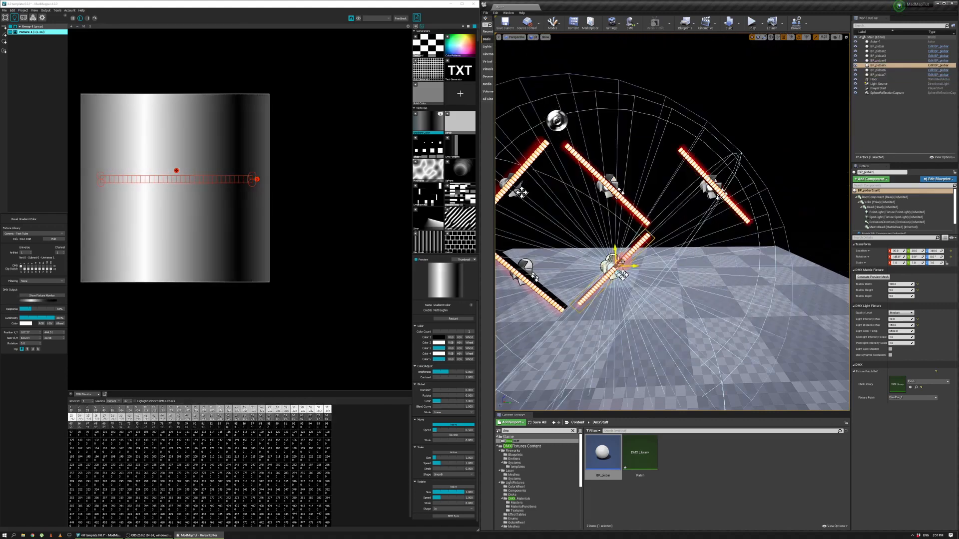
key(ctrl+w)
drag(646, 264, 728, 270)
- Play the level to check how the eight pixel bars respond to the DMX input, and stop the simulation
scroll(645, 309, down, 8)
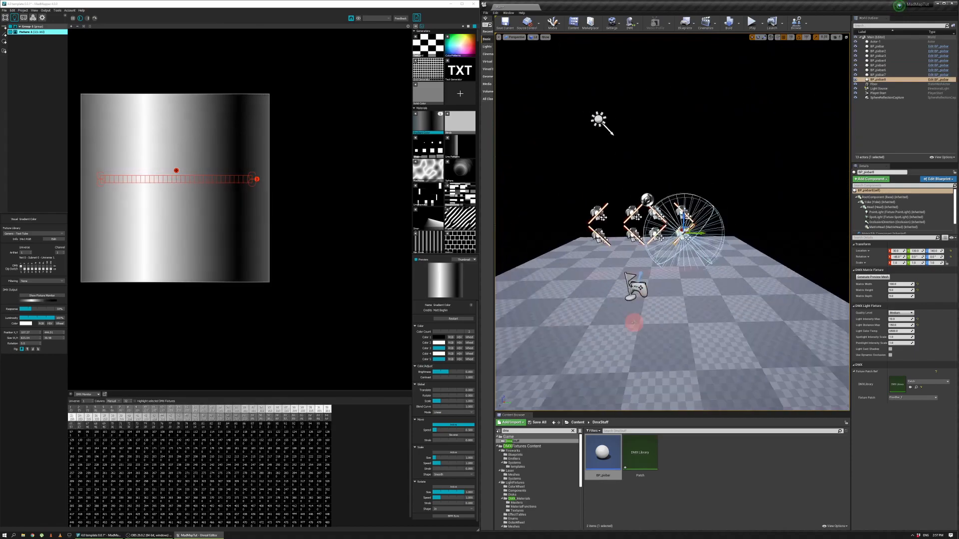
scroll(618, 323, up, 6)
middle_drag(617, 324, 559, 323)
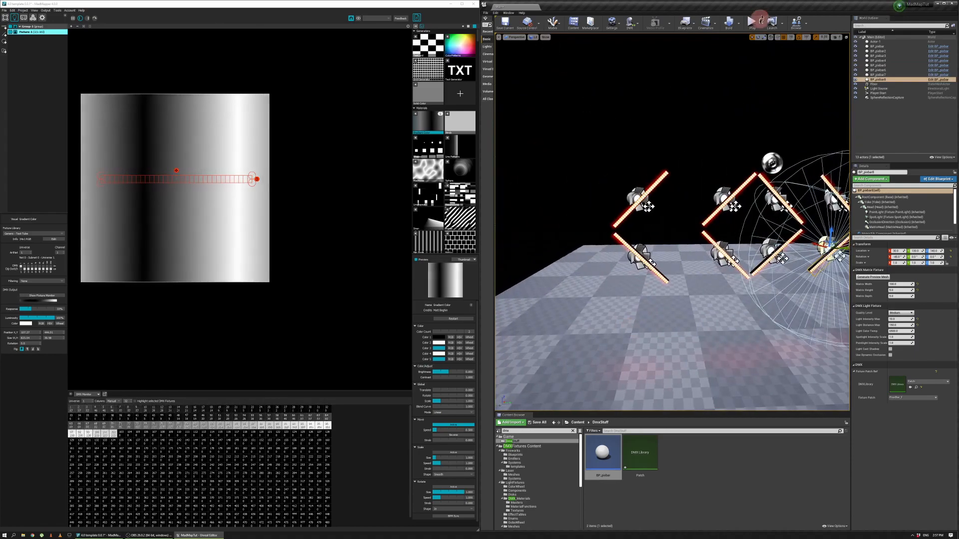
click(751, 25)
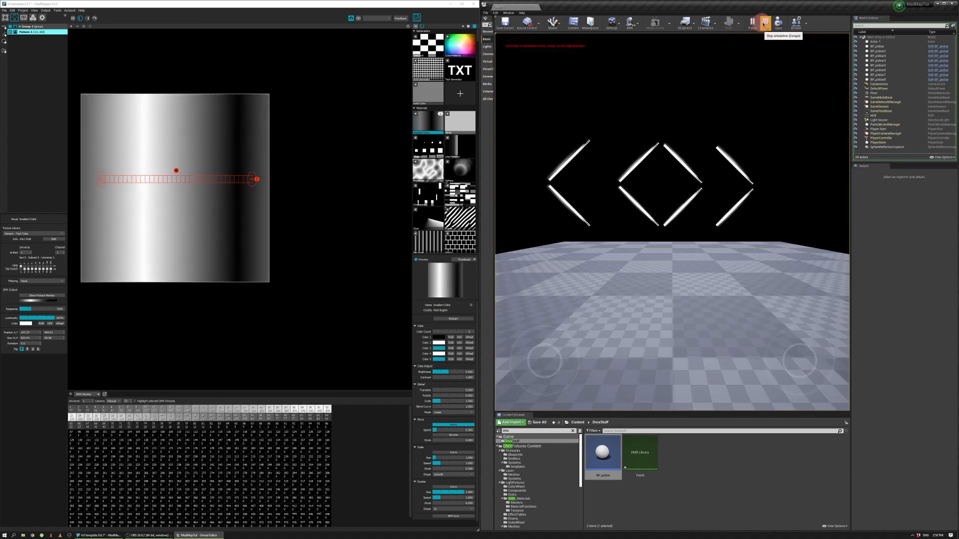
click(762, 24)
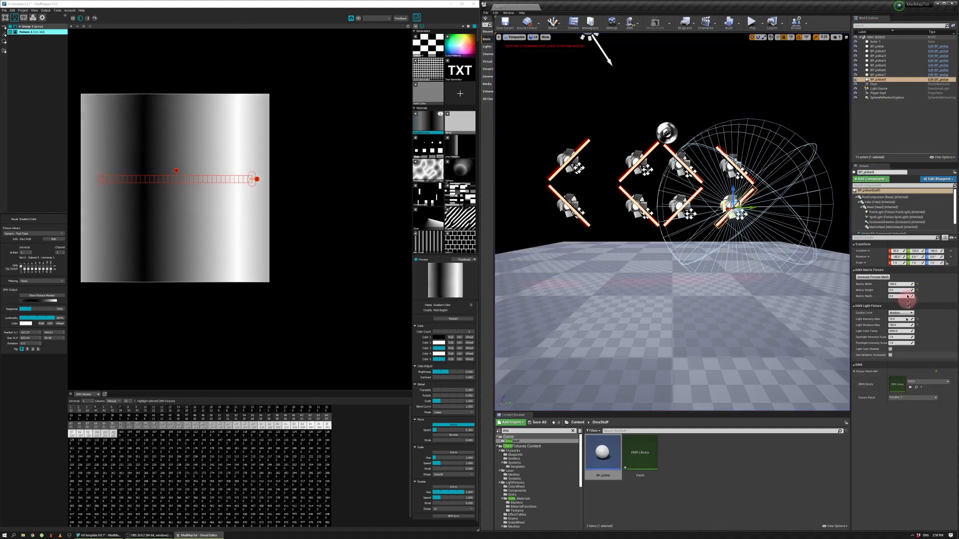
- Open the Patch DMX library and duplicate the PixelBar_1 fixture patch in Universe 1
click(879, 51)
double_click(640, 455)
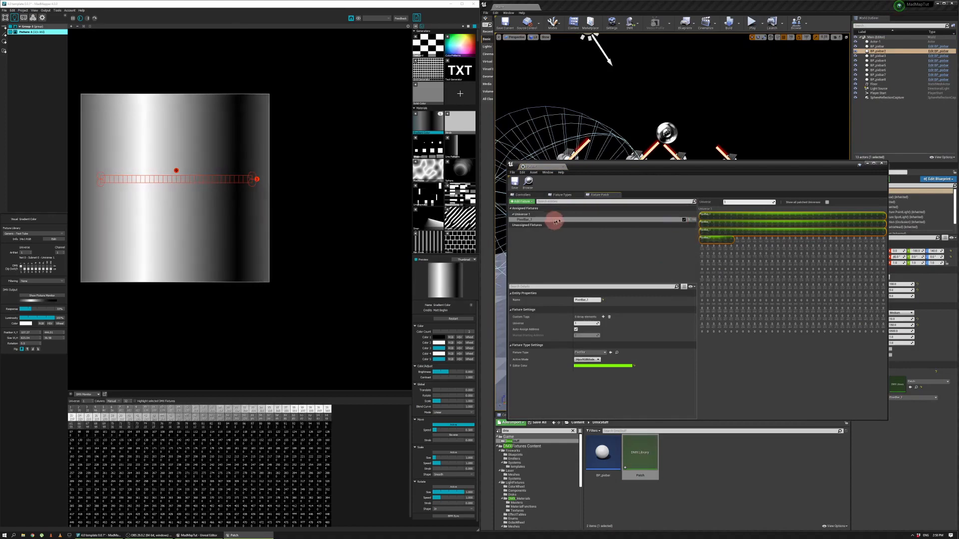
click(532, 221)
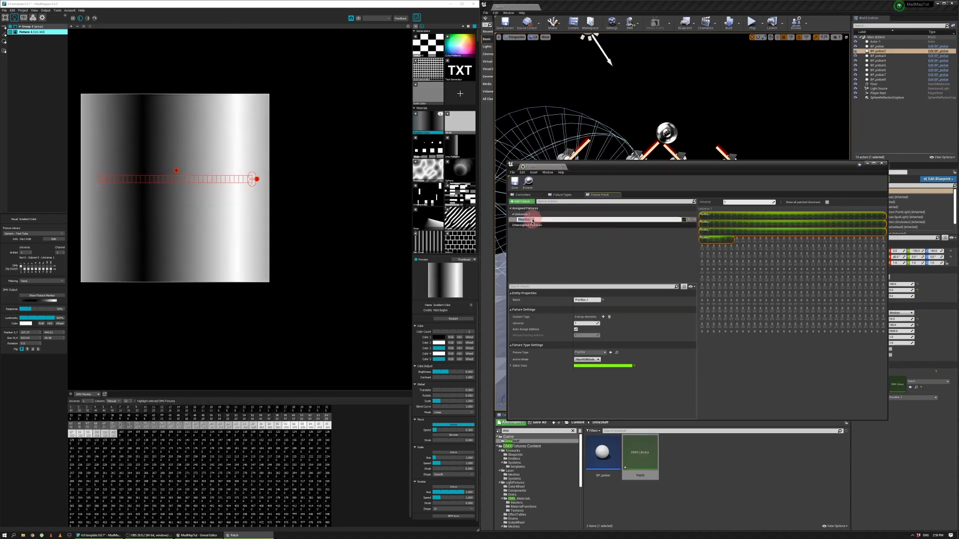
key(ctrl+d)
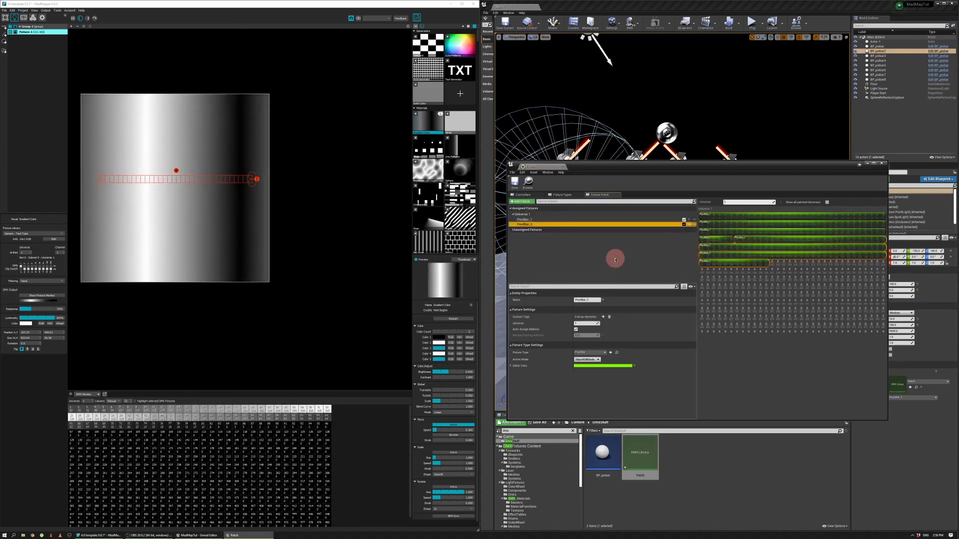
- Duplicate the PixelBar fixture patch until the library holds PixelBar_1 through PixelBar_8, and close the DMX library
key(ctrl+d)
key(ctrl+d)
key(ctrl+d)
key(ctrl+d)
key(ctrl+d)
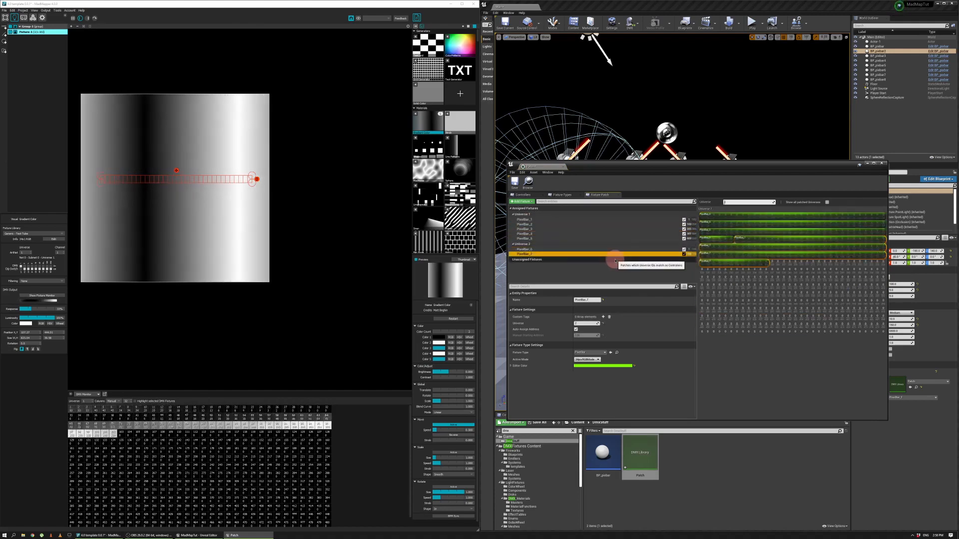
key(ctrl+d)
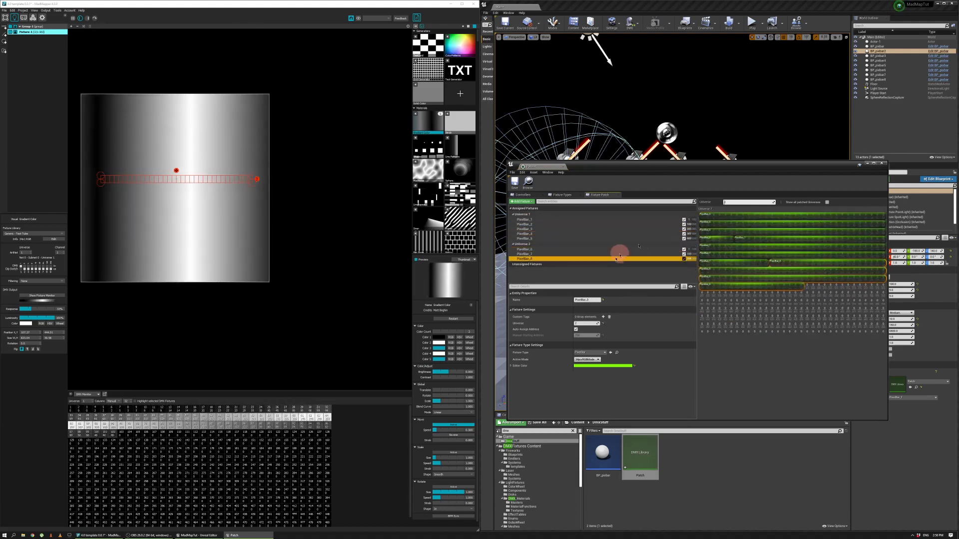
click(887, 165)
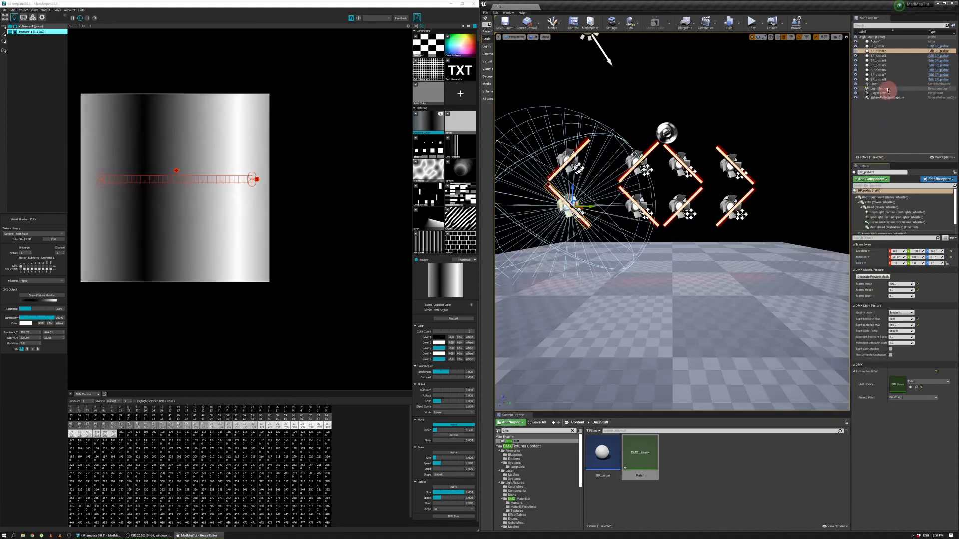
- Assign the PixelBar_2 fixture patch to the second pixel bar actor and PixelBar_3 to the third
click(896, 398)
click(898, 399)
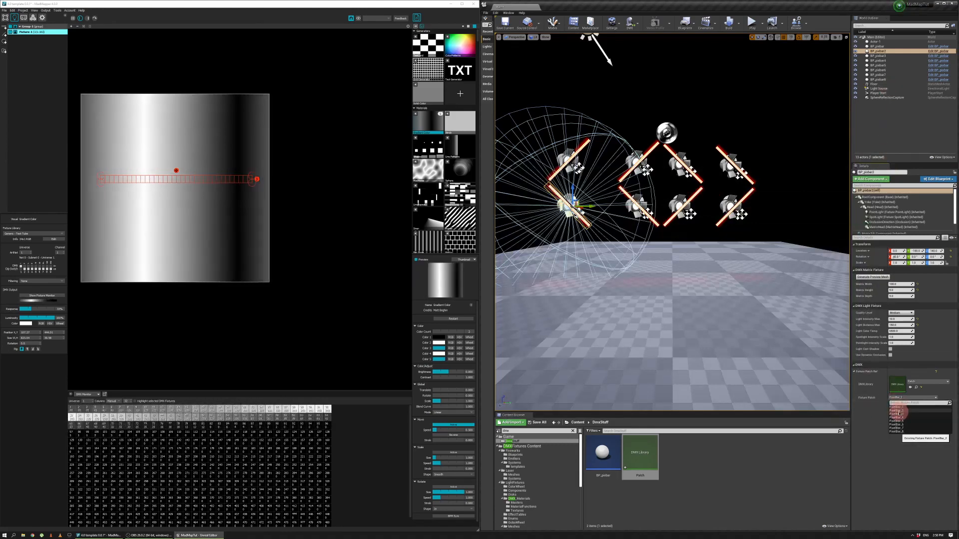
click(899, 413)
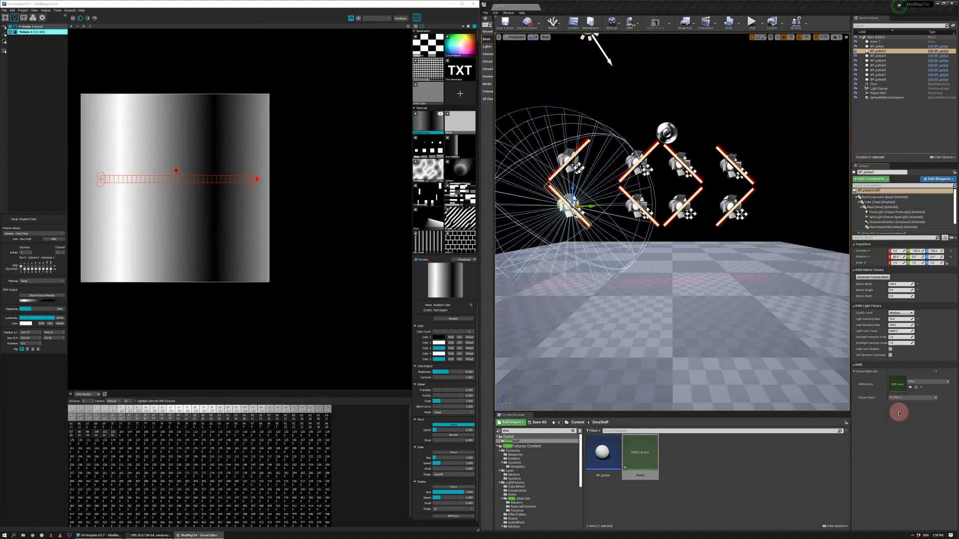
click(878, 56)
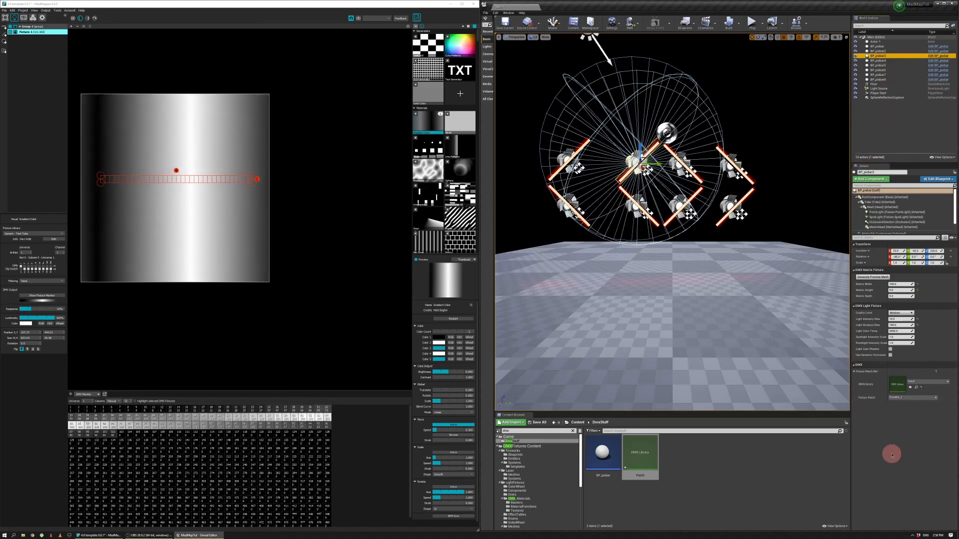
click(899, 398)
click(902, 414)
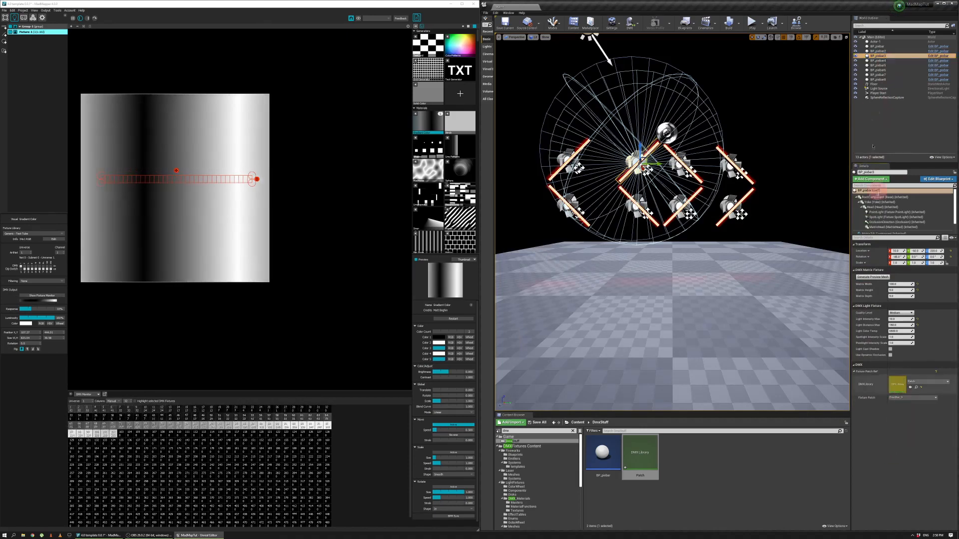
- Assign the PixelBar_4 fixture patch to the fourth pixel bar actor and PixelBar_5 to the fifth
click(878, 60)
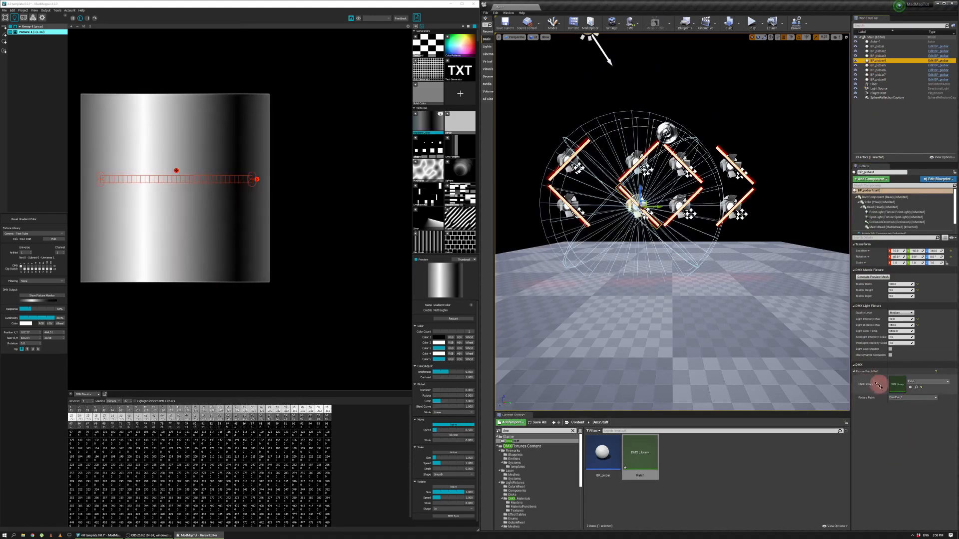
click(899, 398)
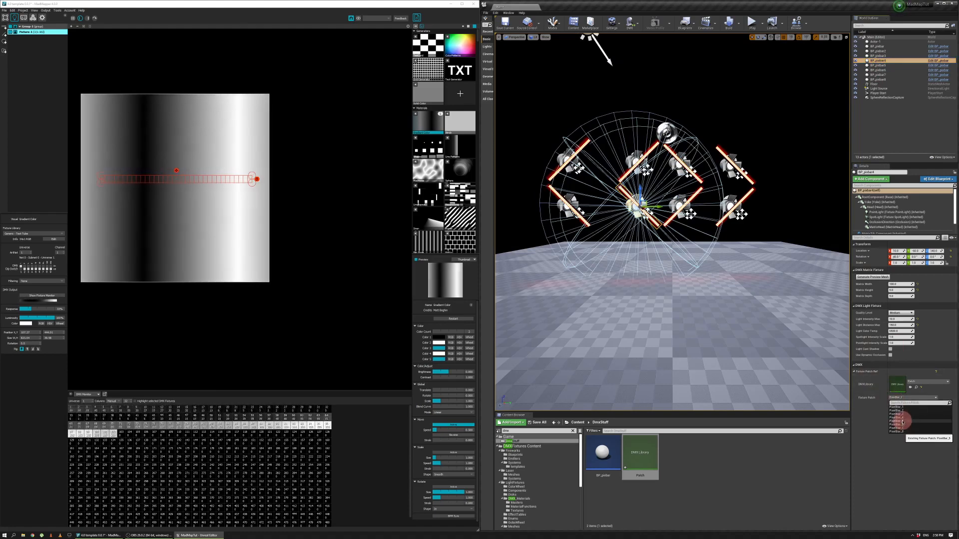
click(902, 422)
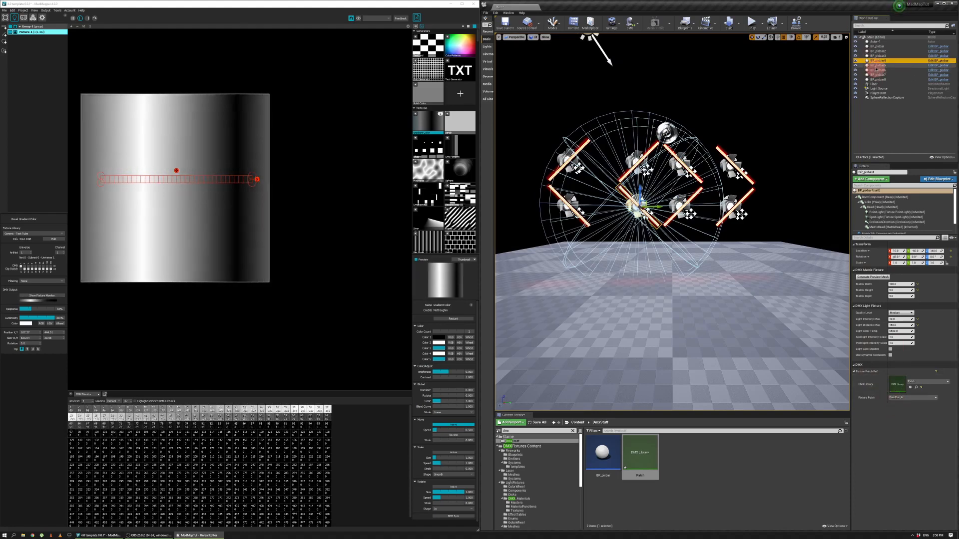
click(878, 66)
click(899, 398)
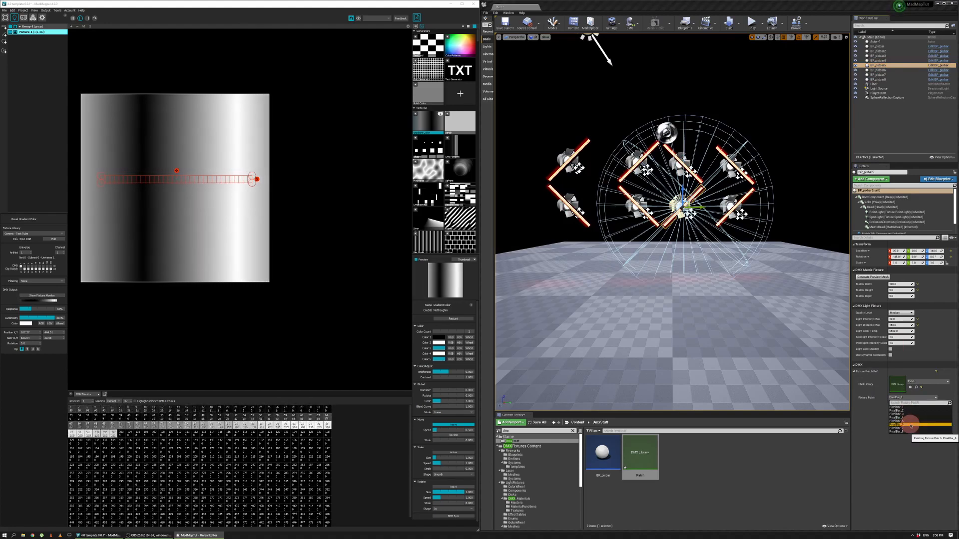
click(910, 423)
click(903, 398)
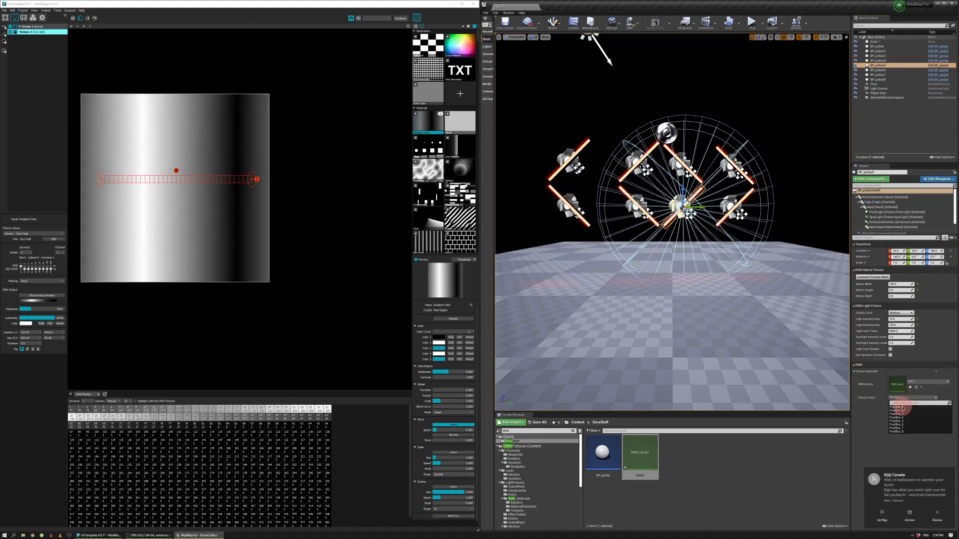
click(904, 418)
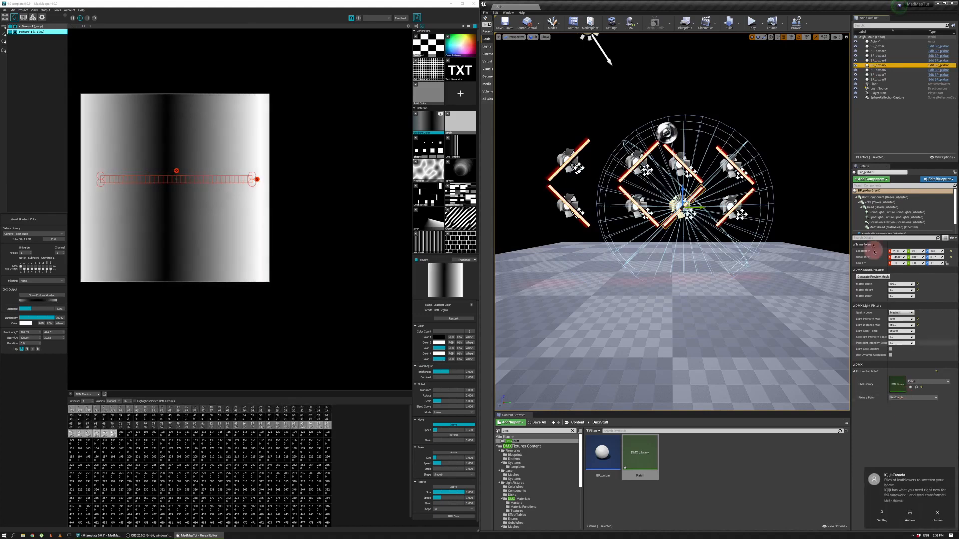
- Assign the PixelBar_6, PixelBar_7 and PixelBar_8 fixture patches to the sixth, seventh and eighth pixel bar actors respectively
click(884, 70)
click(904, 398)
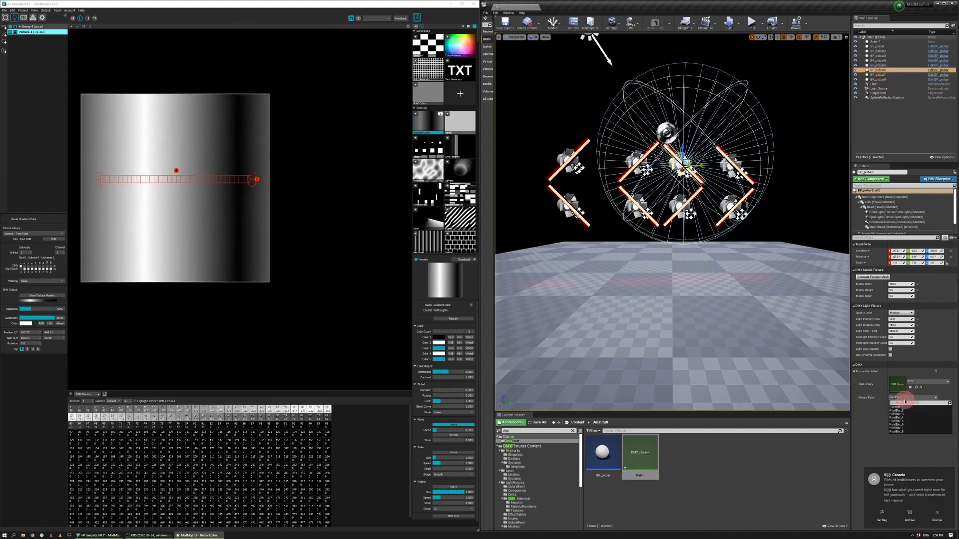
click(901, 431)
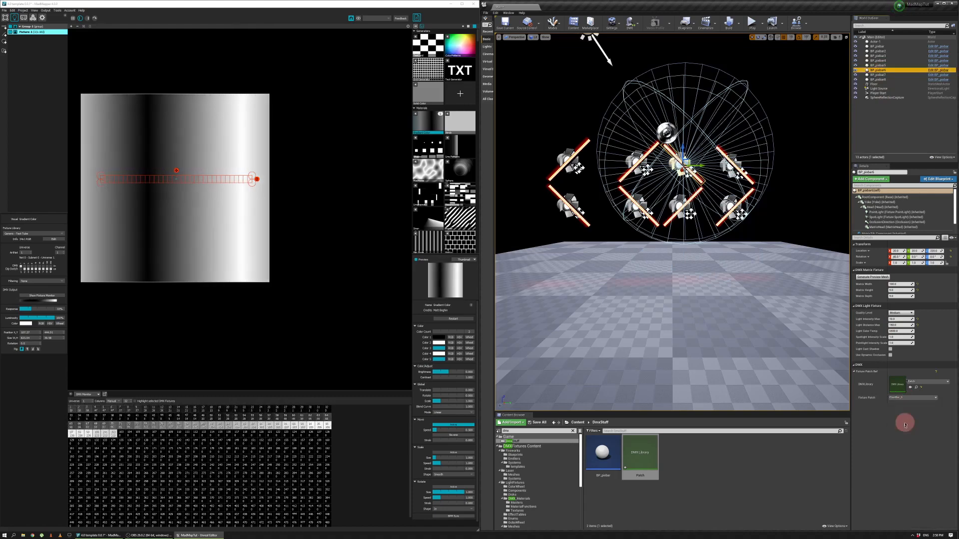
click(881, 75)
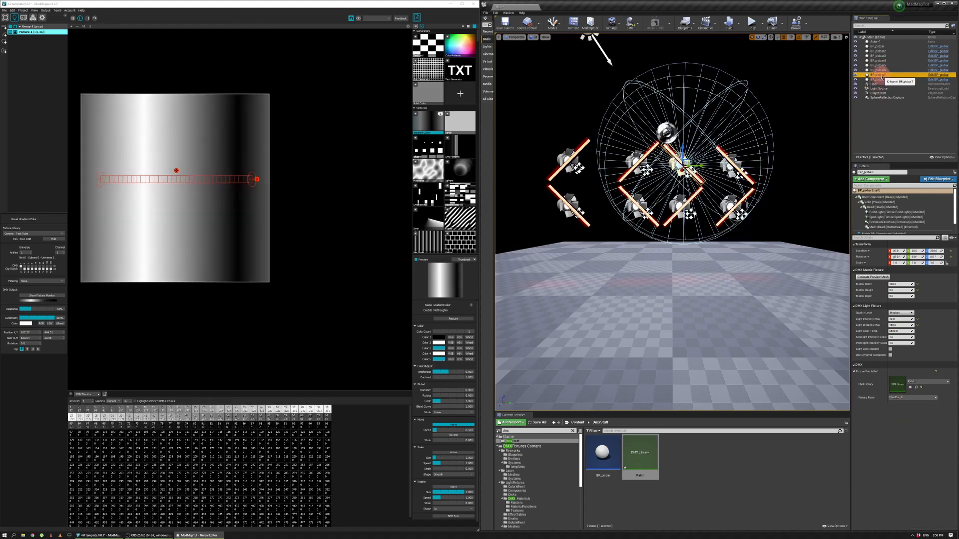
click(912, 398)
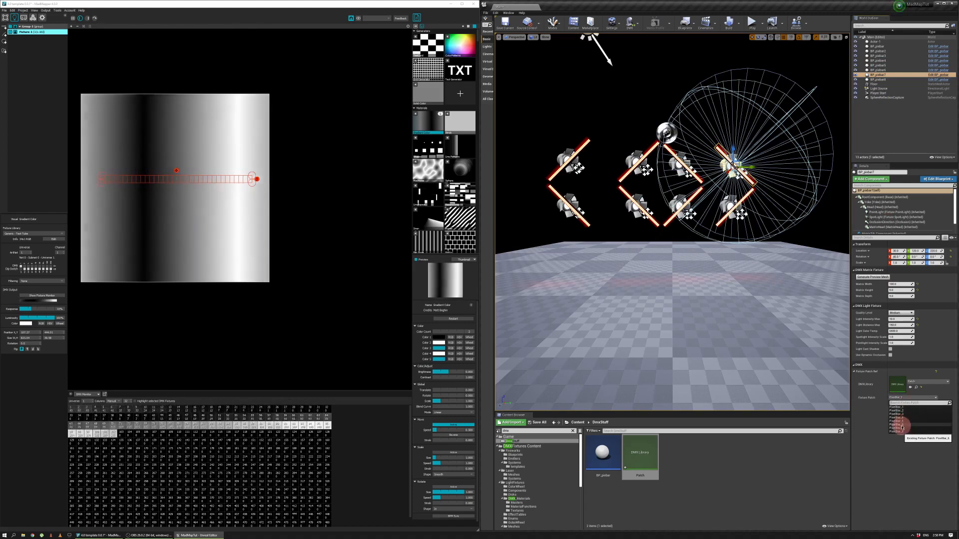
click(902, 428)
click(885, 80)
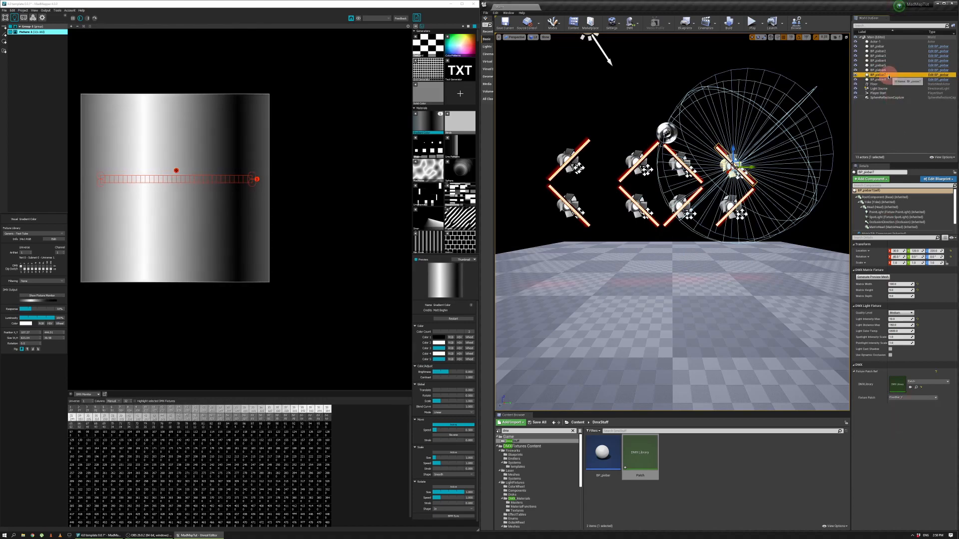
click(911, 397)
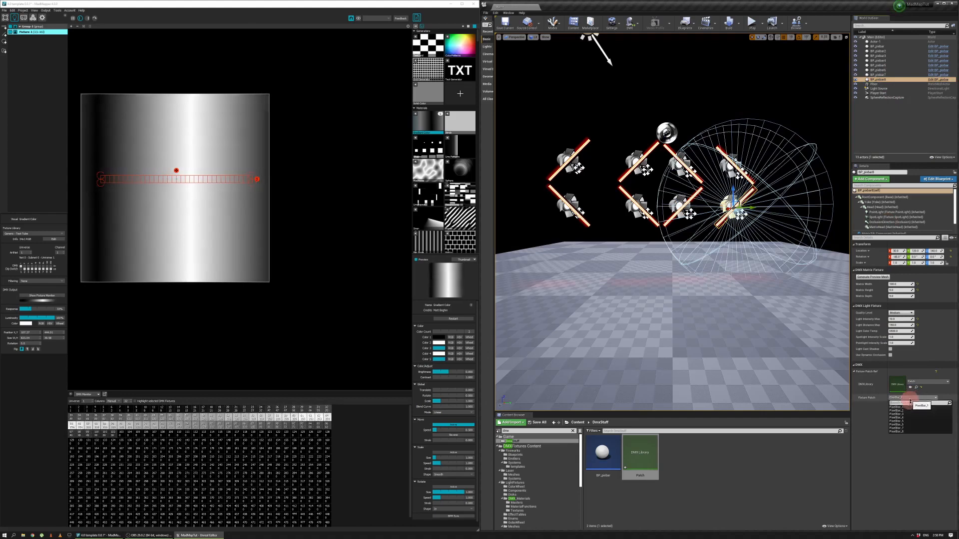
click(906, 433)
- Play the level, switch to MadMapper, and rotate, shrink and move its fixture into the upper arm of the left-hand chevron
click(749, 31)
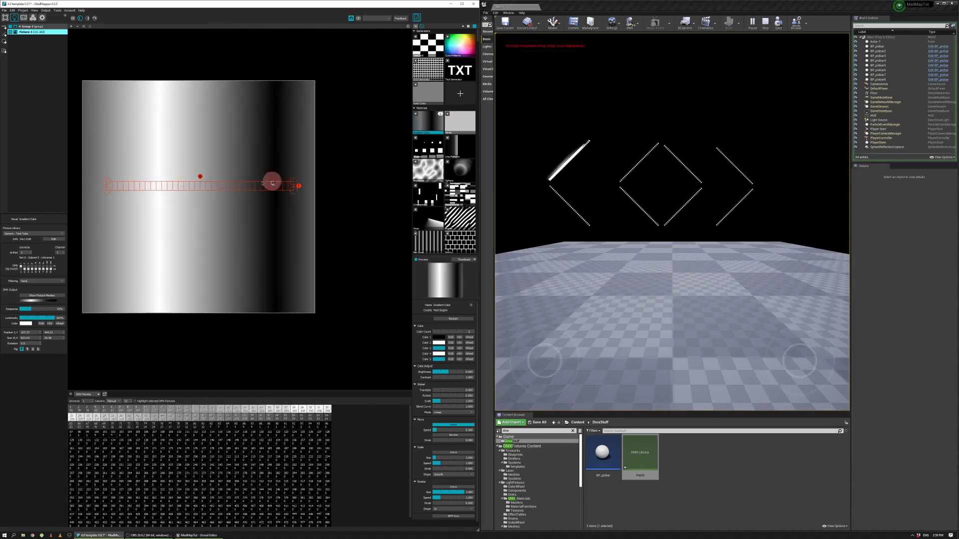
click(30, 344)
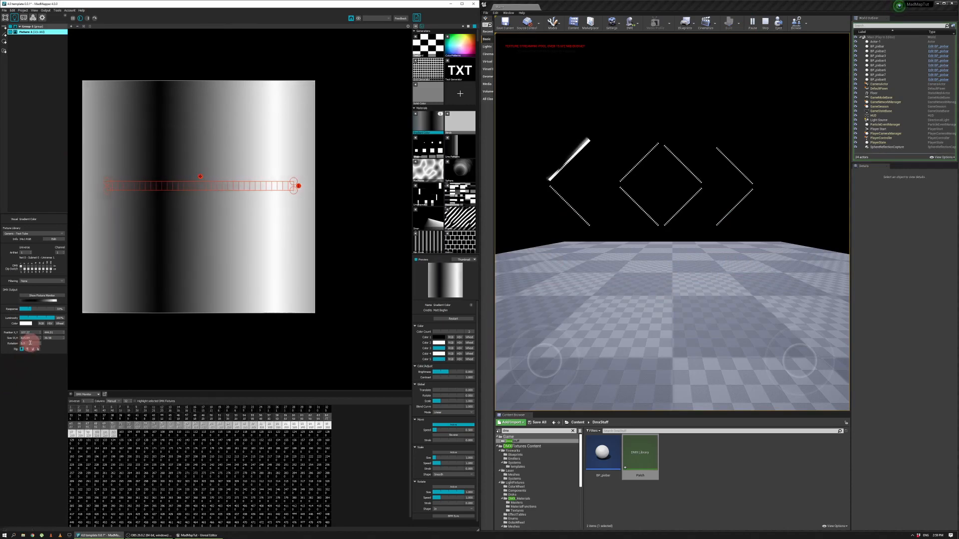
click(12, 343)
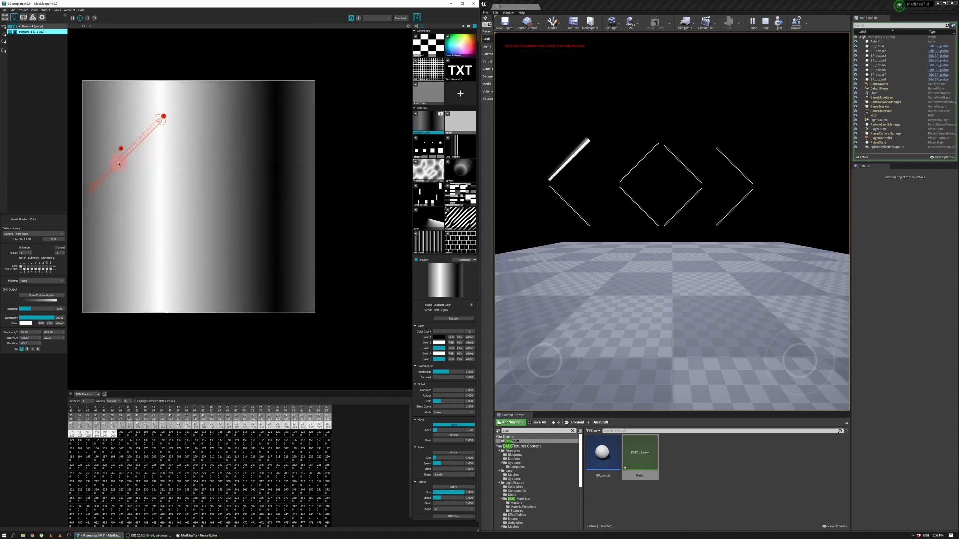
- Duplicate the diagonal fixture and rotate and place the copy below it as the lower arm of the left-hand chevron
key(ctrl+d)
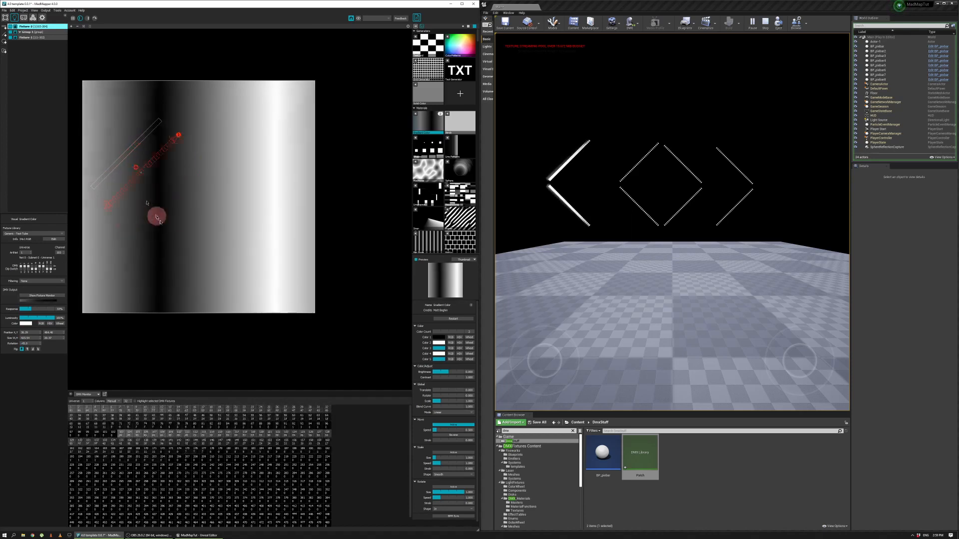
drag(158, 218, 159, 220)
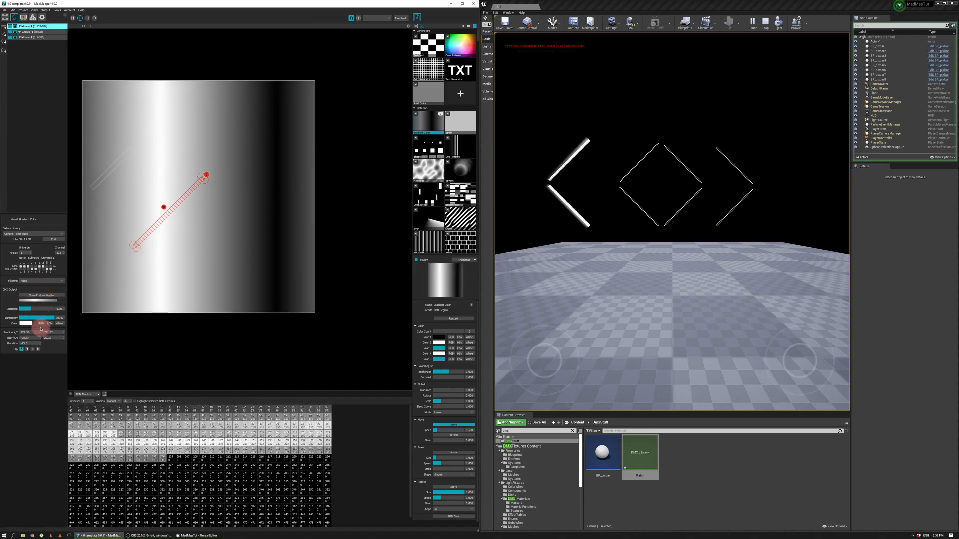
drag(34, 344, 6, 343)
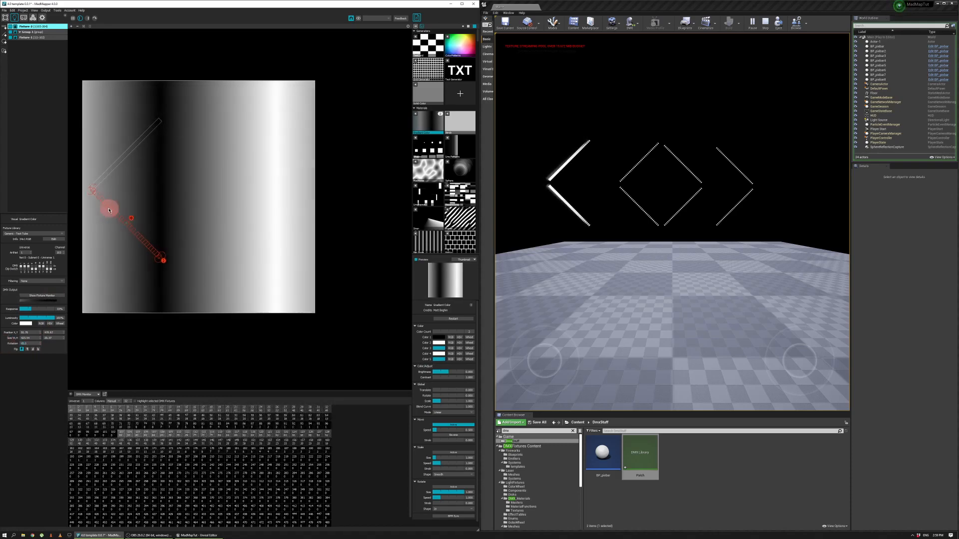
- Duplicate both chevron fixtures in MadMapper and place the copies to the right as the diamond's upper-left and lower-left sides
click(107, 172)
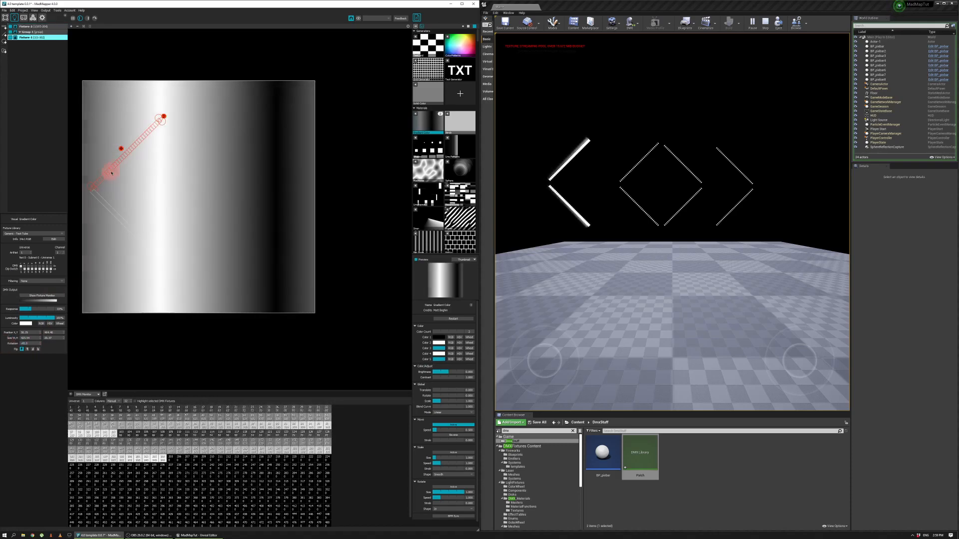
key(ctrl+d)
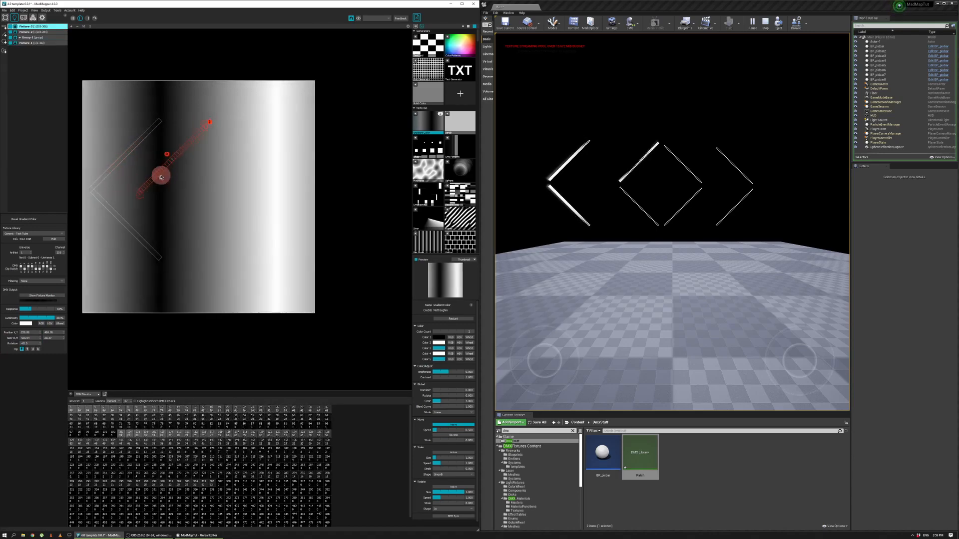
click(115, 214)
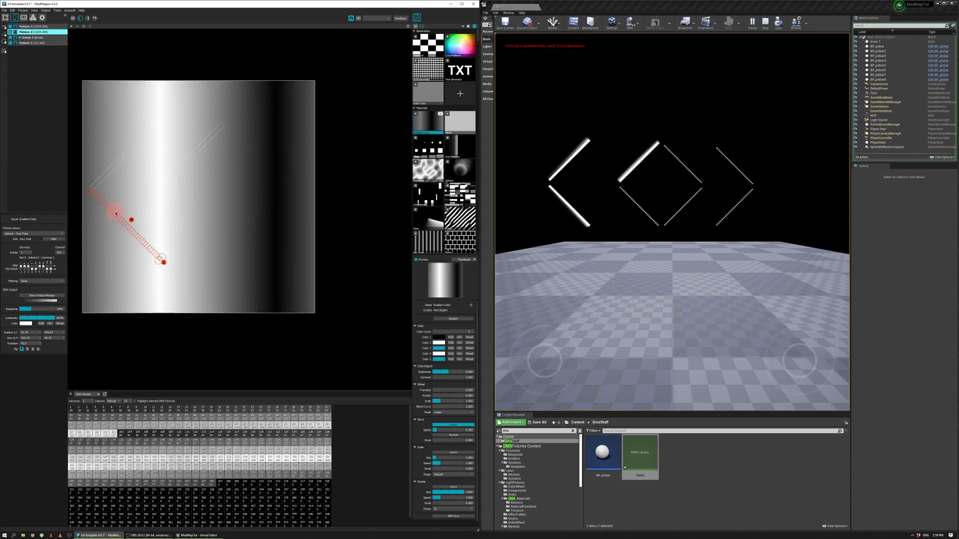
key(ctrl+d)
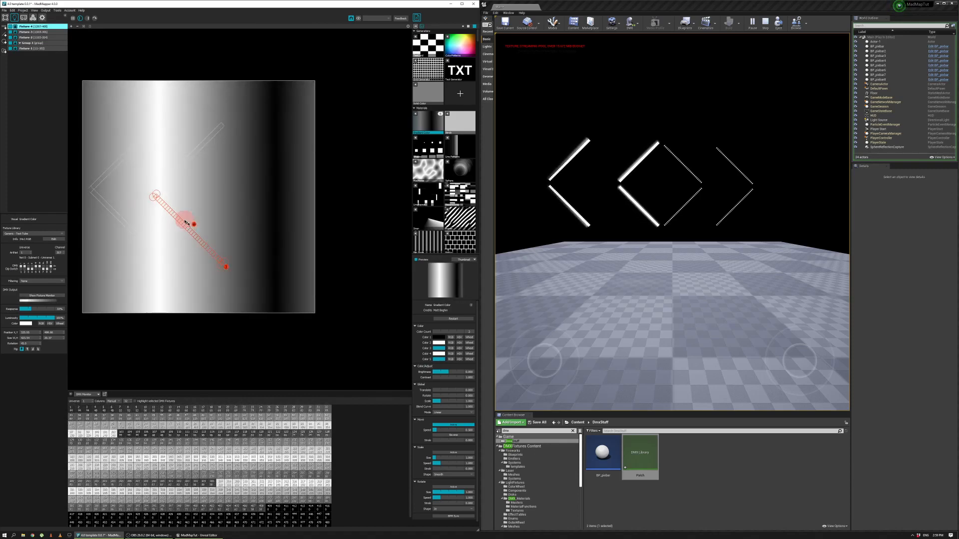
- Duplicate the diamond's upper-left and lower-left fixtures and place the copies diagonally opposite as its lower-right and upper-right sides
click(175, 176)
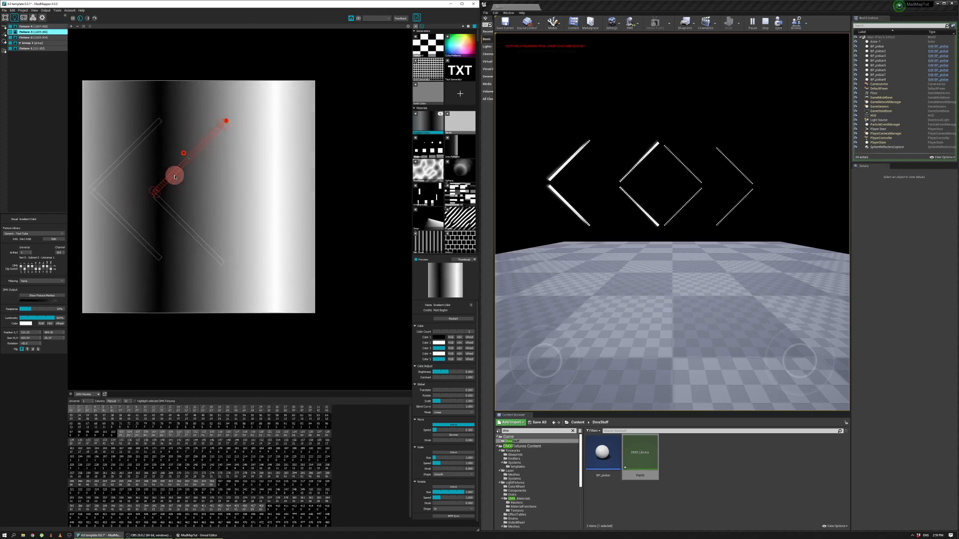
key(ctrl+d)
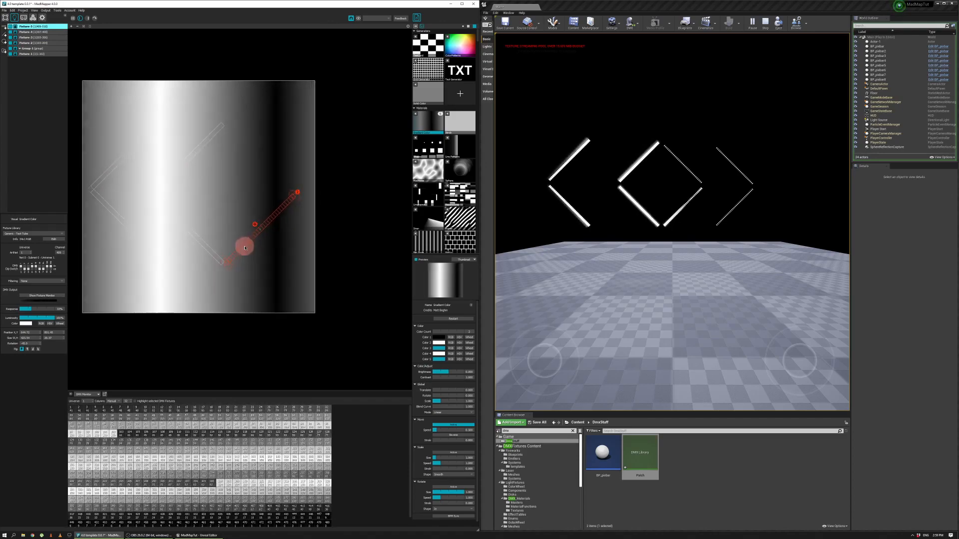
click(205, 245)
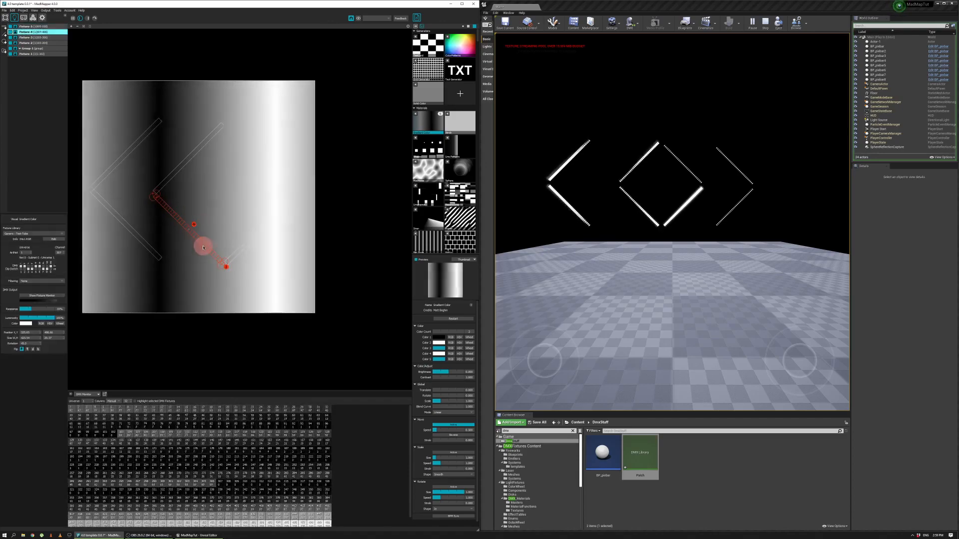
key(ctrl+d)
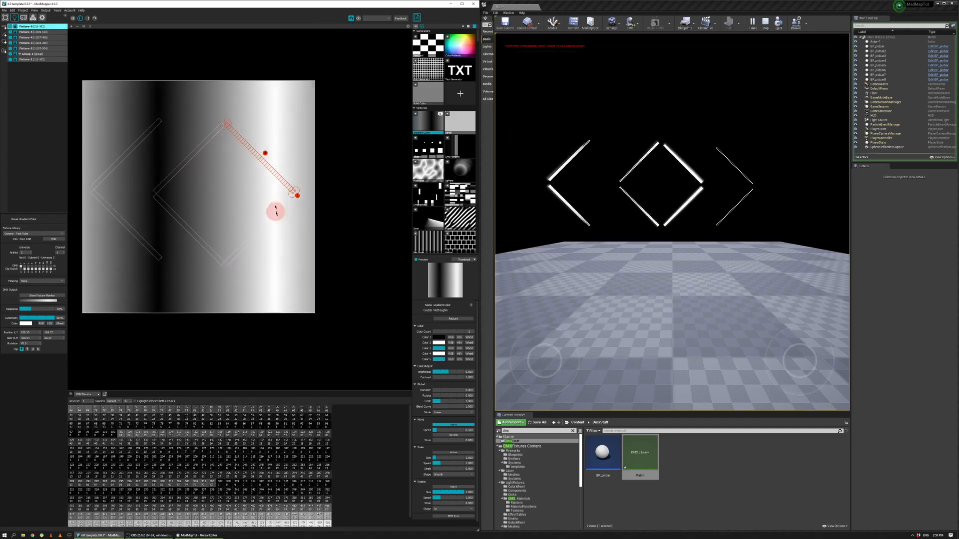
- Duplicate the diamond's upper-right and lower-right fixtures in MadMapper and place the copies outside it as the right-hand chevron
key(ctrl+d)
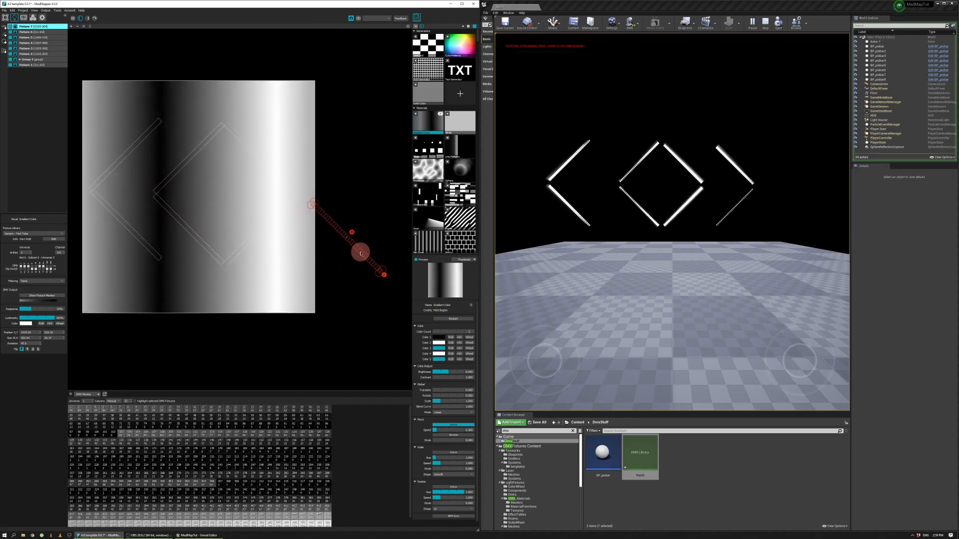
drag(361, 252, 351, 169)
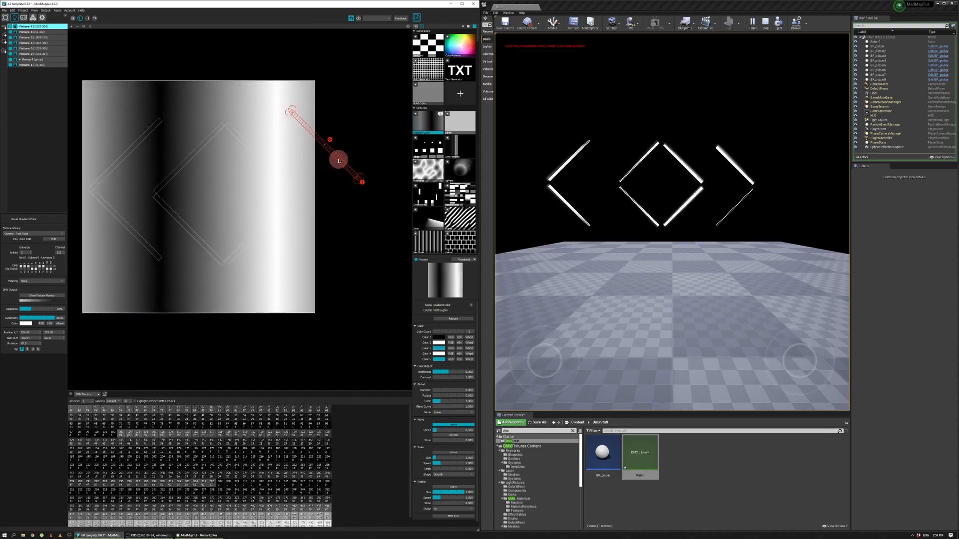
click(278, 215)
key(ctrl+d)
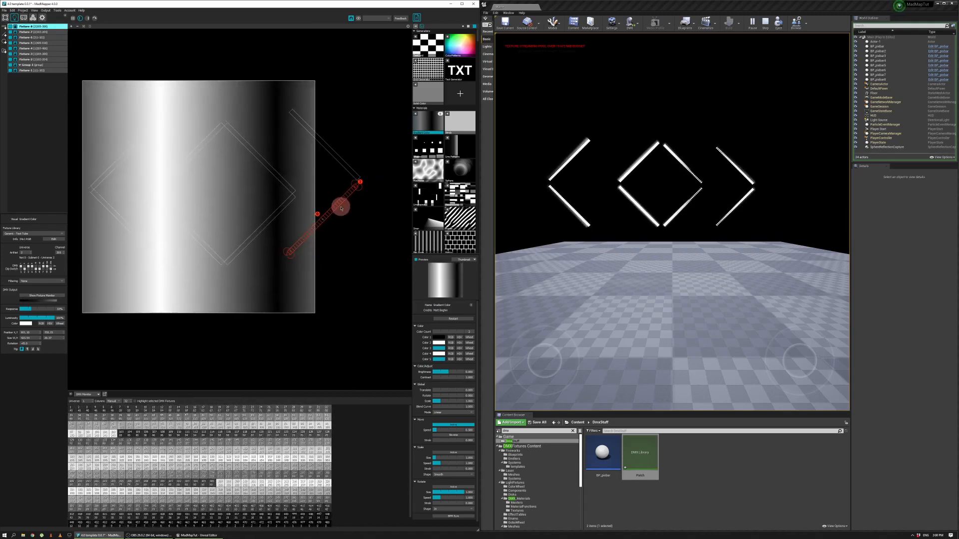
- Lower the right-hand chevron level with the diamond and scale all eight fixtures together to fit inside the material canvas
drag(370, 112, 314, 251)
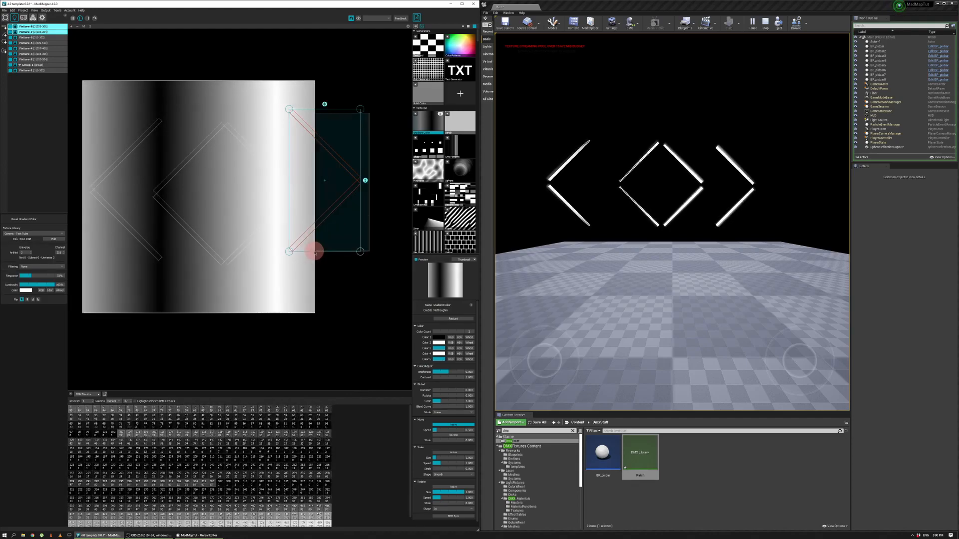
drag(313, 201, 313, 214)
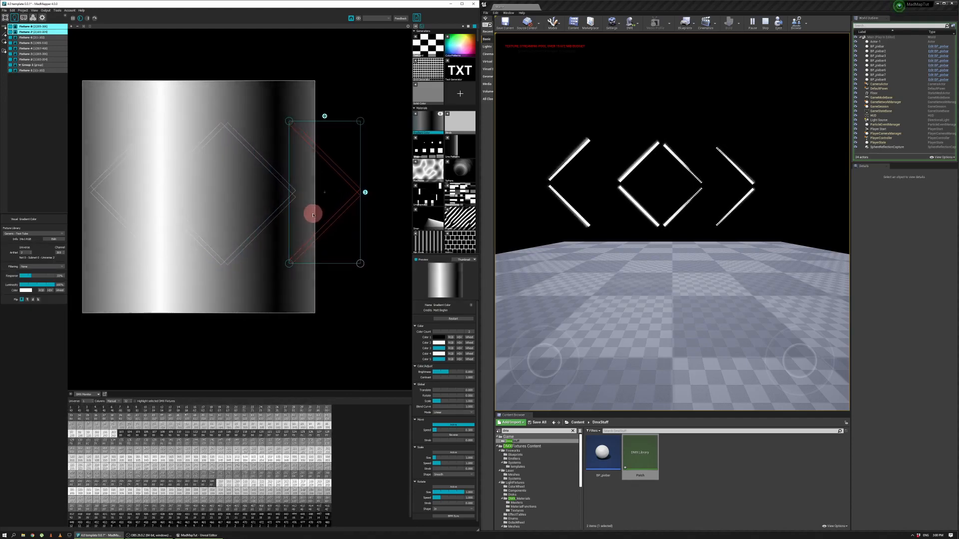
drag(372, 92, 151, 300)
drag(361, 269, 345, 275)
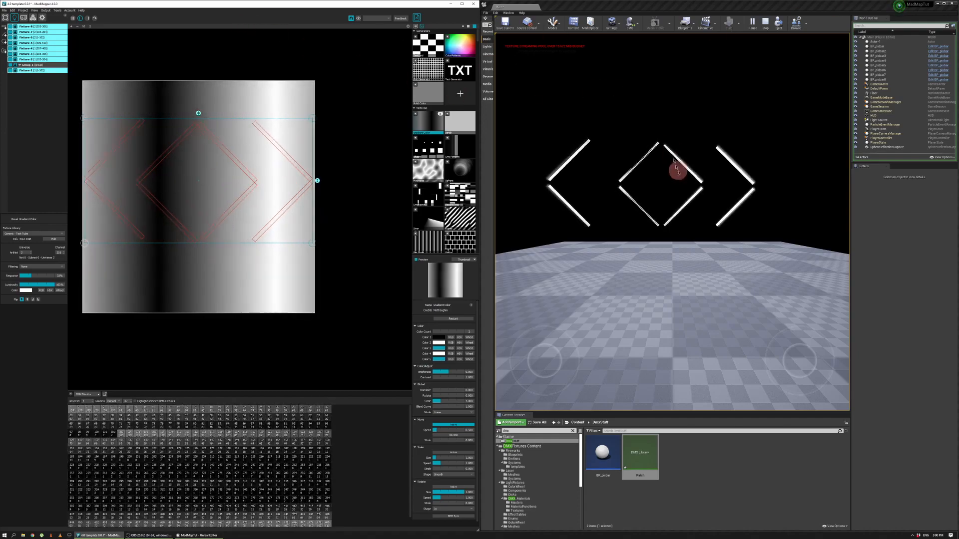
- Move the player closer to the light bars in the running Unreal level to examine the DMX output
click(648, 273)
key(w)
key(s)
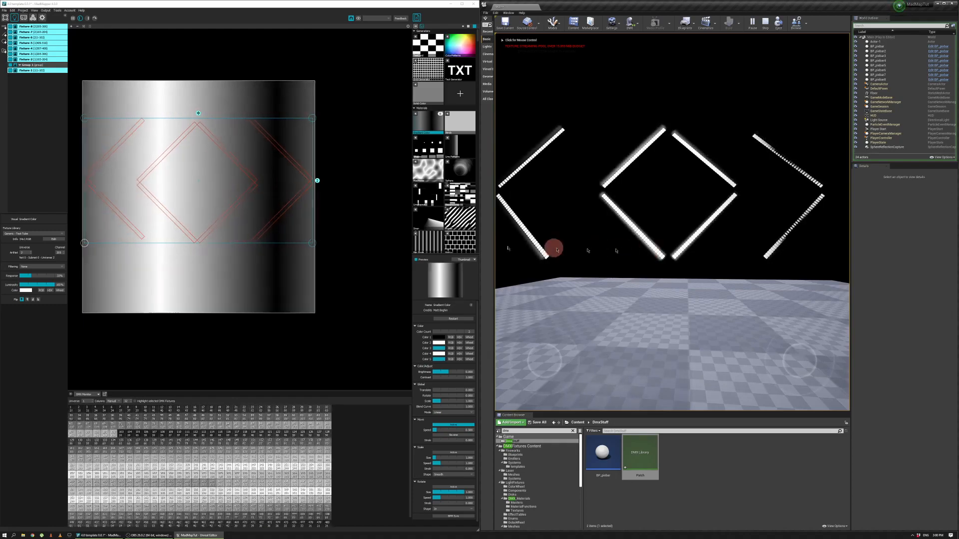
- In MadMapper, move all eight fixtures into the existing group and select that group
click(381, 224)
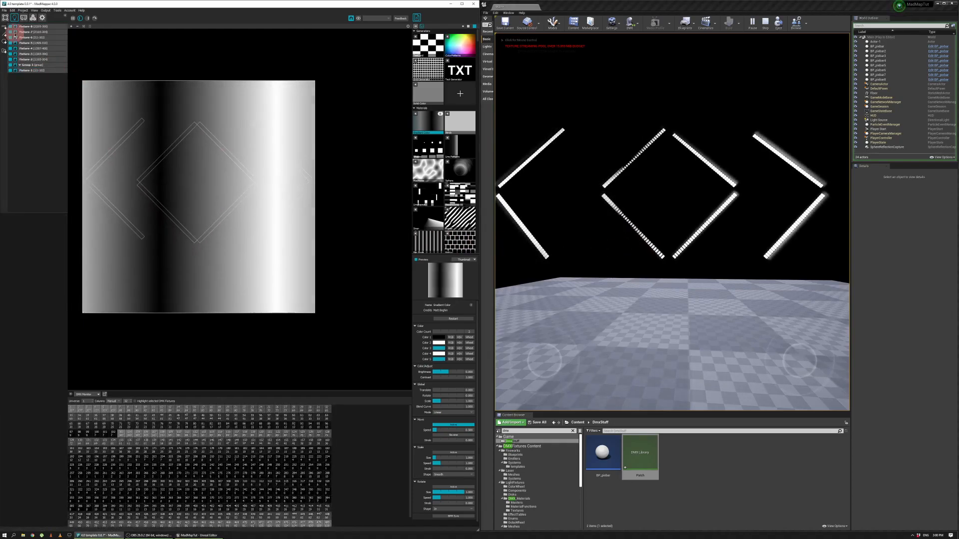
click(30, 31)
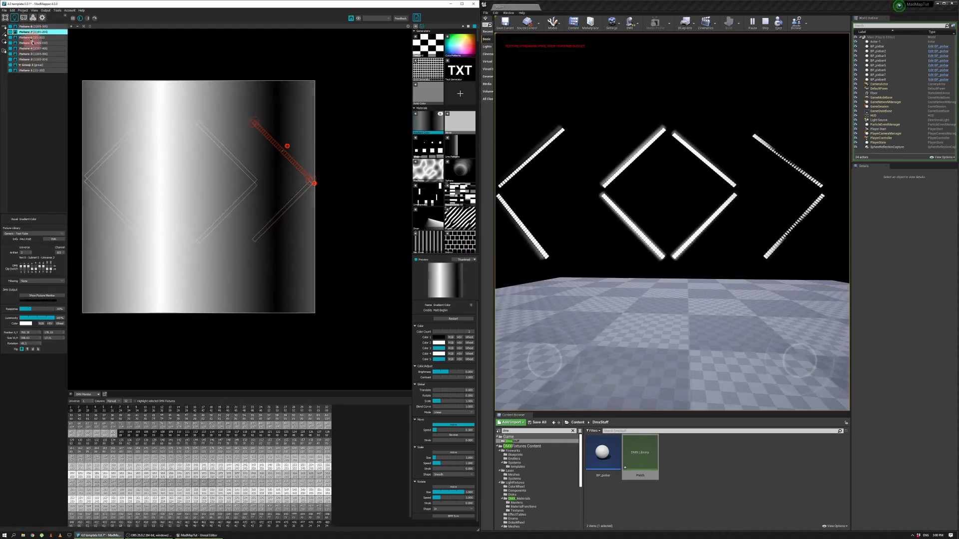
click(36, 65)
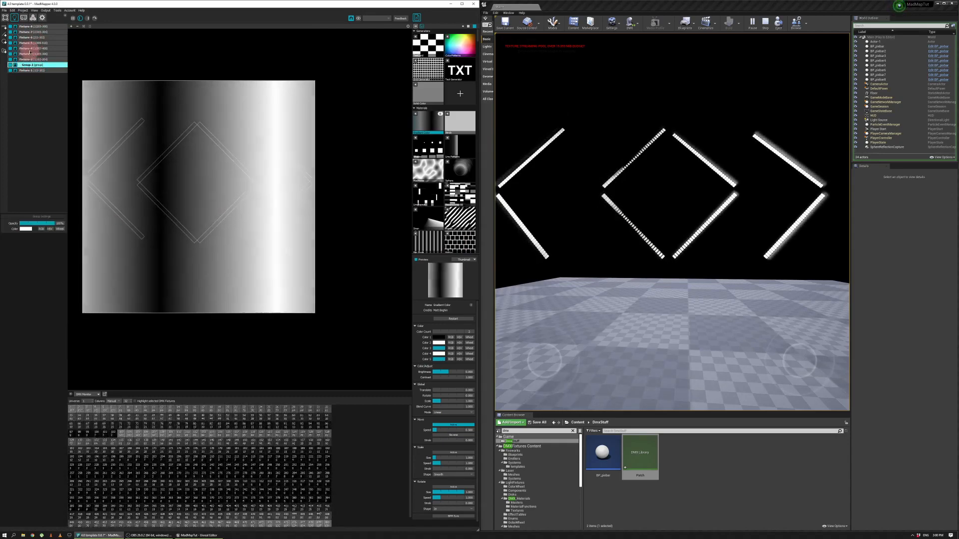
click(30, 26)
shift+click(37, 59)
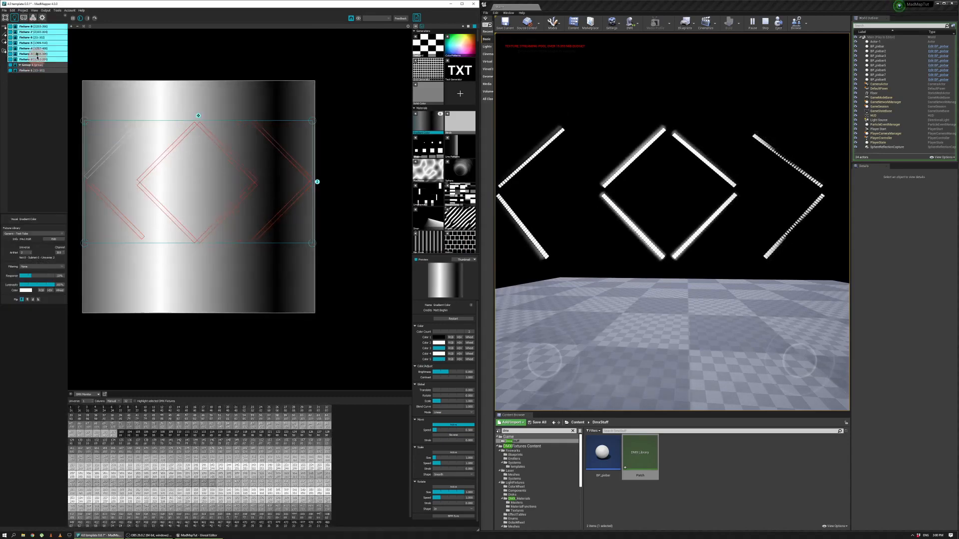
mouse_move(37, 59)
mouse_down()
mouse_move(37, 109)
mouse_move(32, 70)
mouse_up()
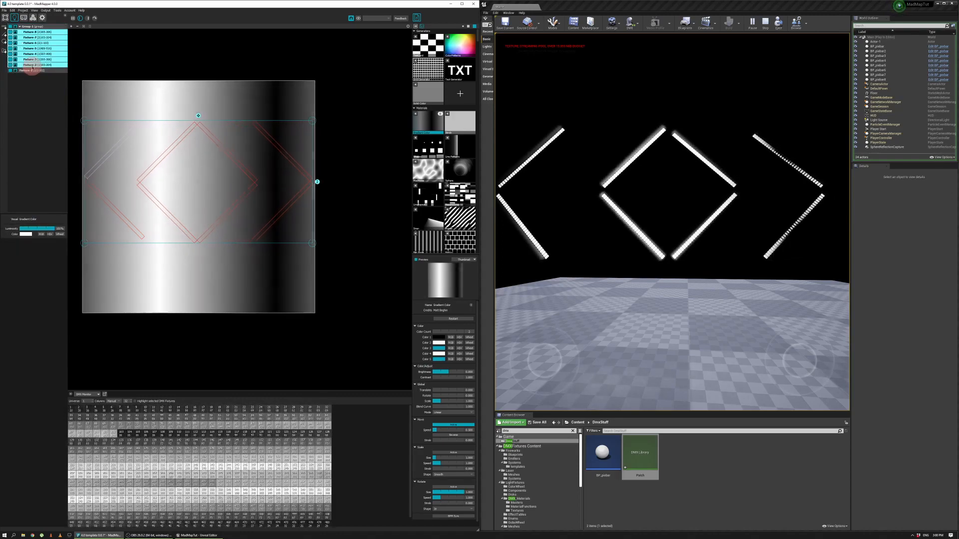
click(21, 26)
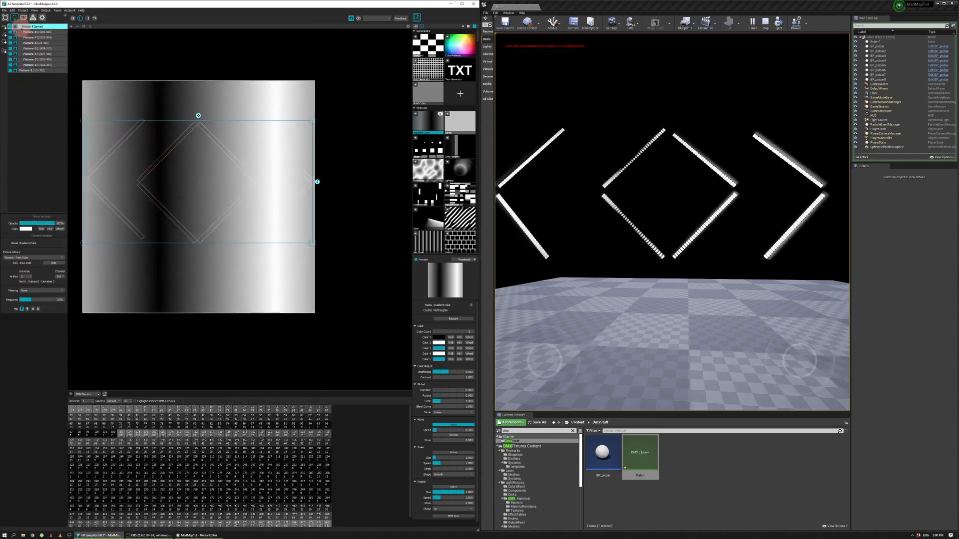
click(28, 70)
drag(27, 70, 24, 30)
click(22, 26)
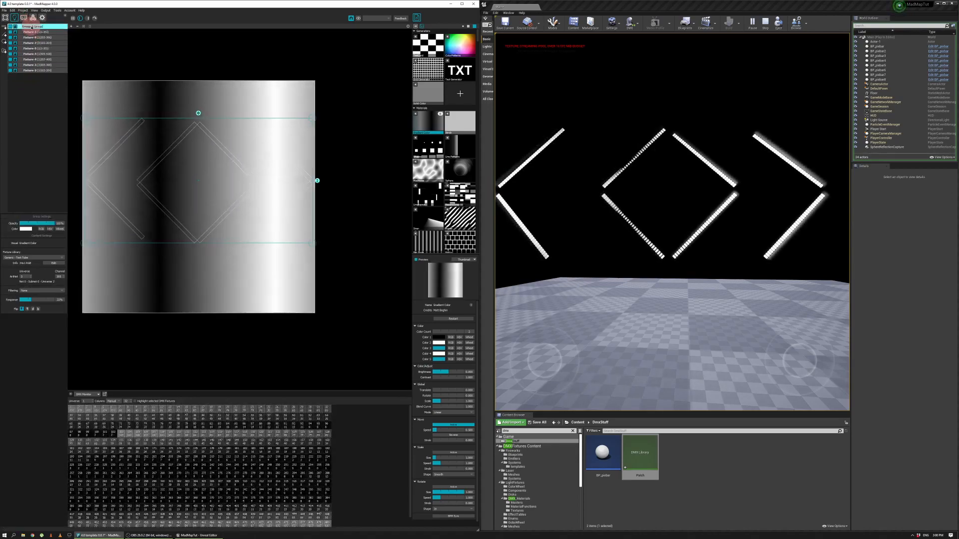
- Assign the Bar Code material to the fixture group and raise the group's response to about 60%
scroll(440, 192, down, 5)
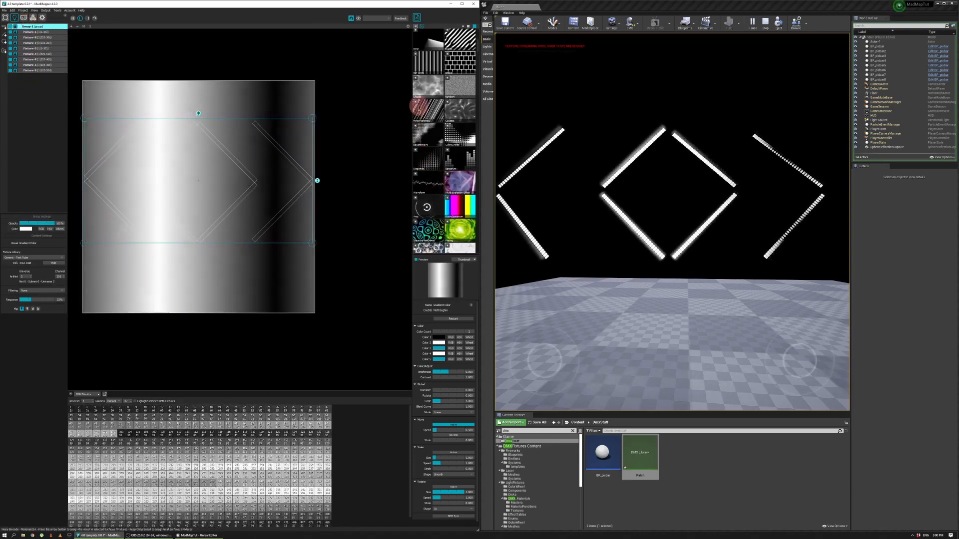
scroll(419, 105, up, 2)
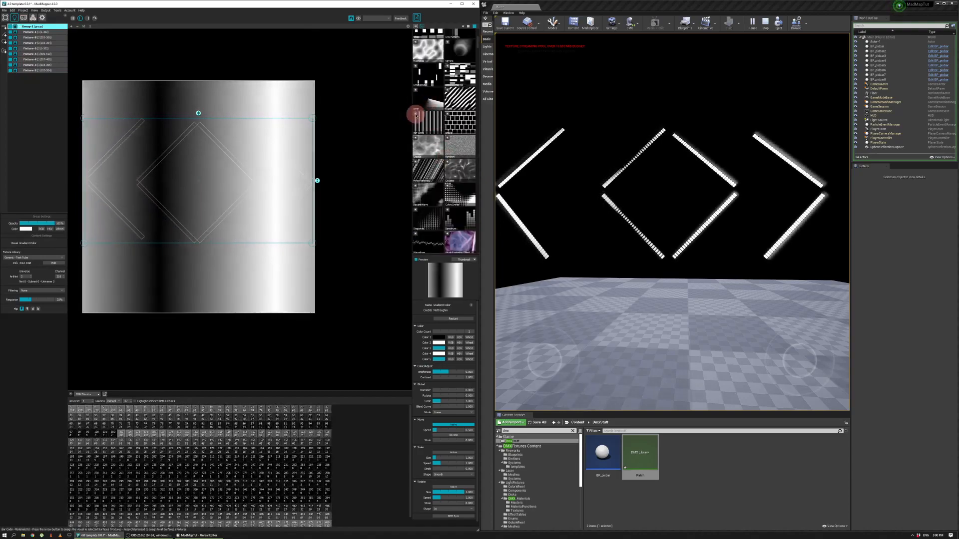
click(415, 115)
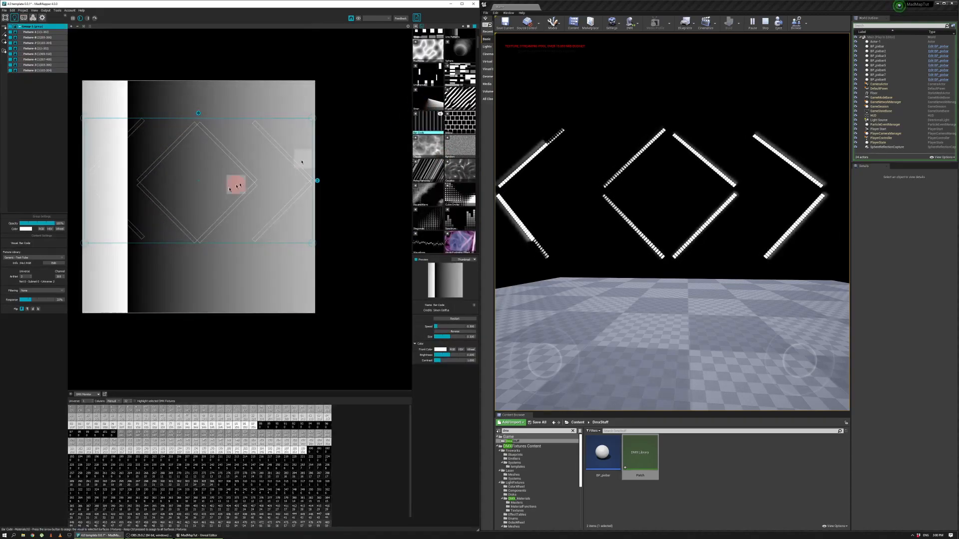
drag(24, 301, 49, 302)
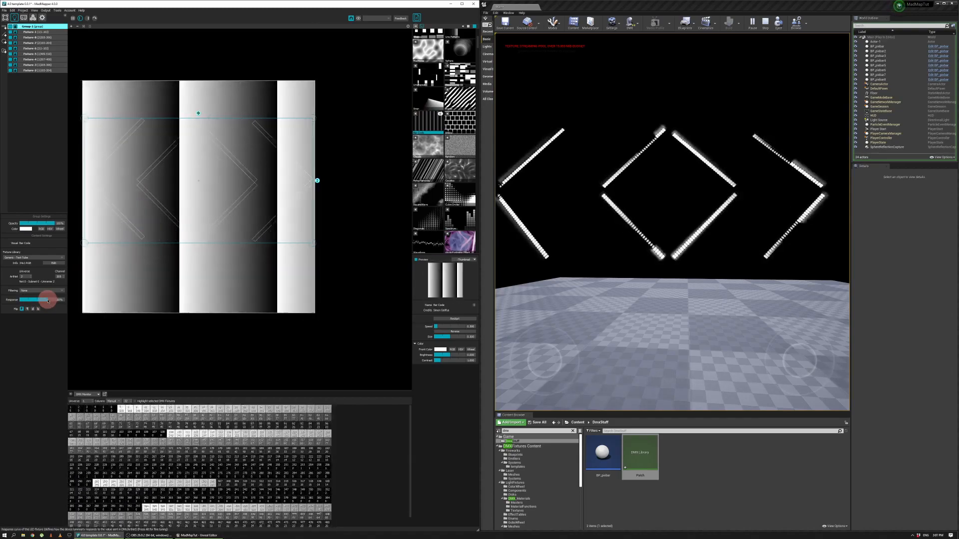
- Try the maze-pattern and coloured-tile materials on the group, and settle on the flowing rainbow plasma material
scroll(438, 215, down, 4)
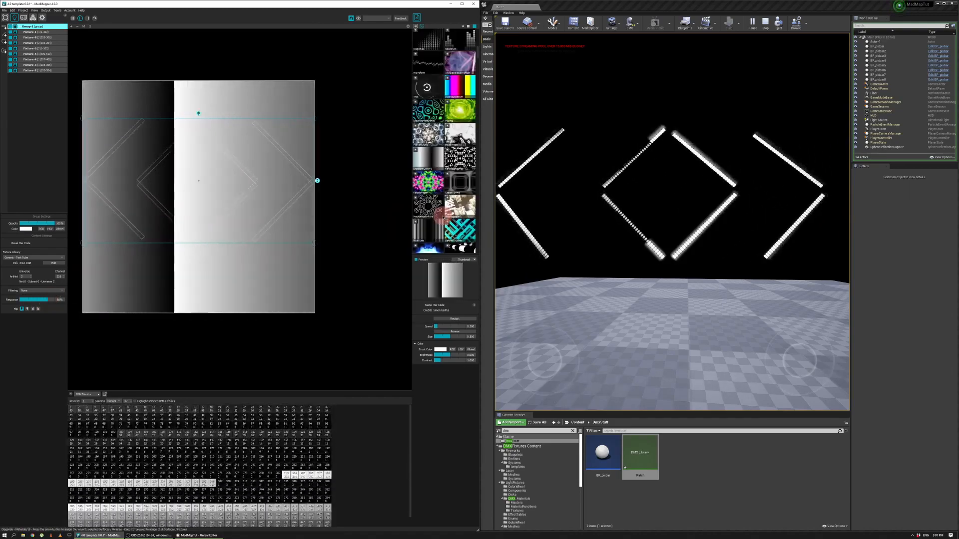
click(448, 224)
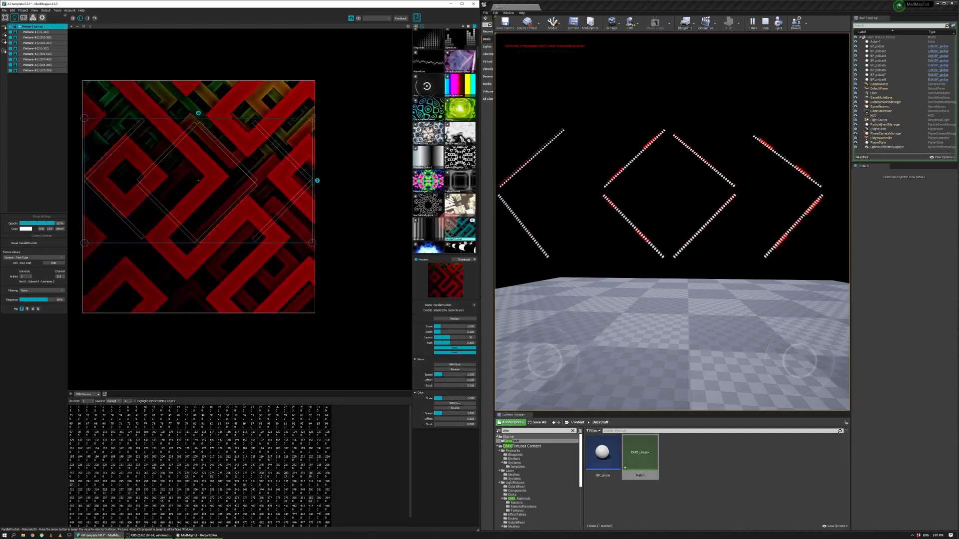
scroll(447, 222, down, 4)
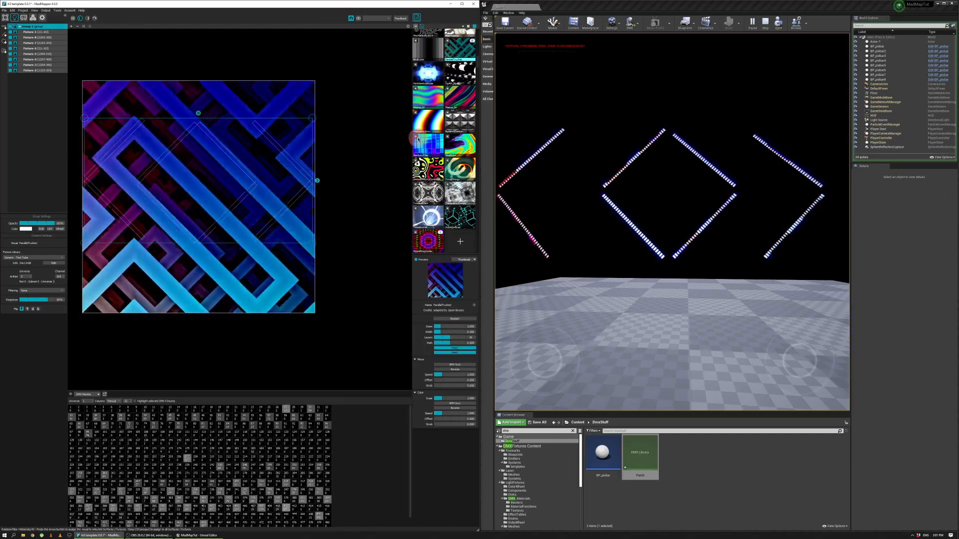
click(417, 139)
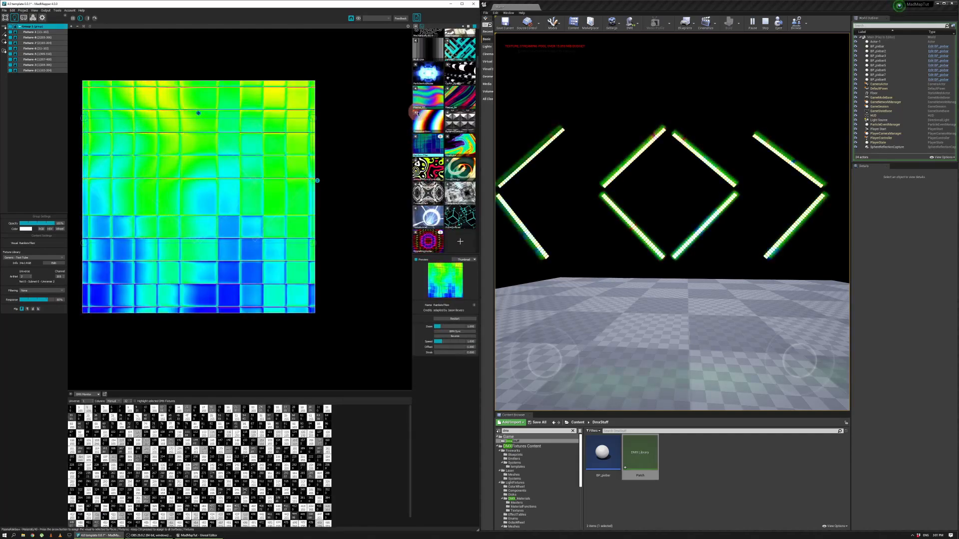
click(417, 115)
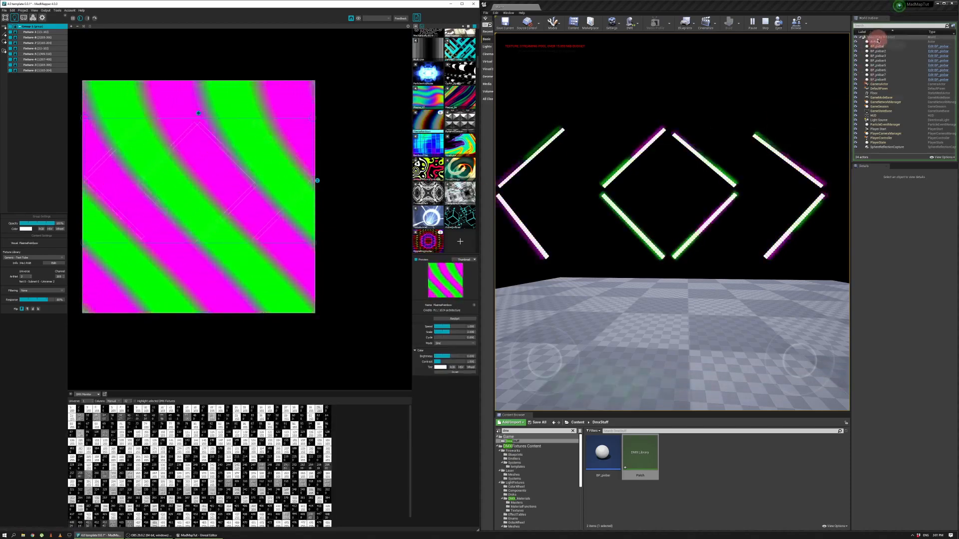
- In Unreal, select all eight pixel bar actors in the running level and set their light quality level to Ultra
click(877, 46)
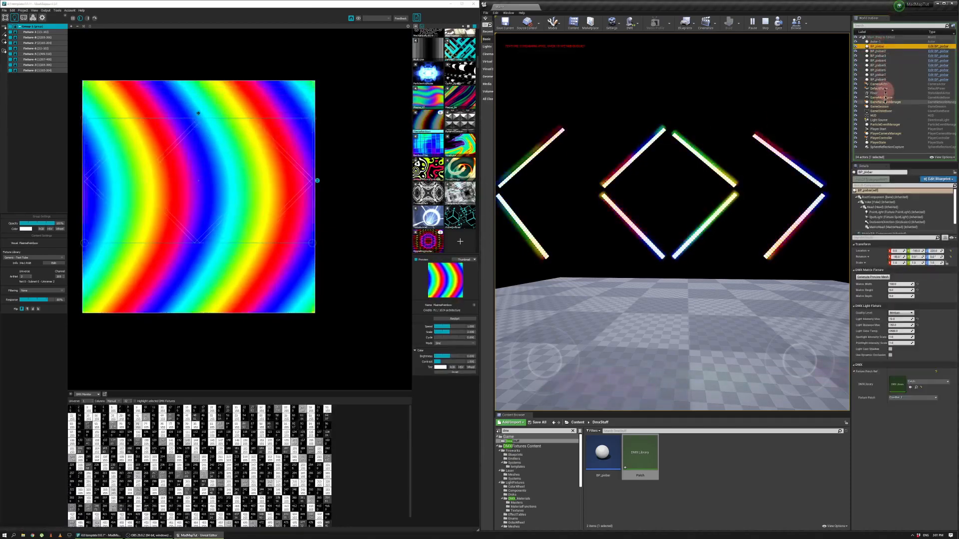
shift+click(879, 74)
shift+click(879, 80)
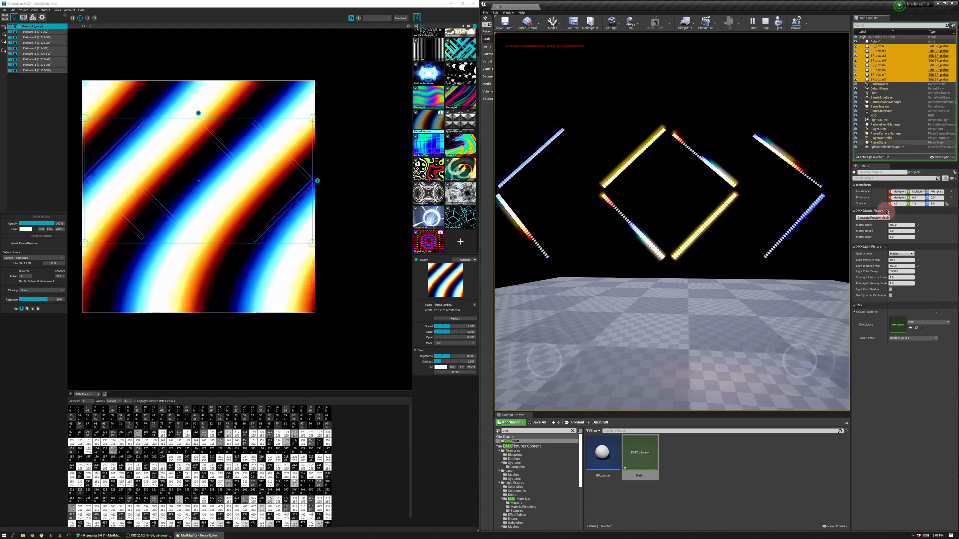
click(906, 254)
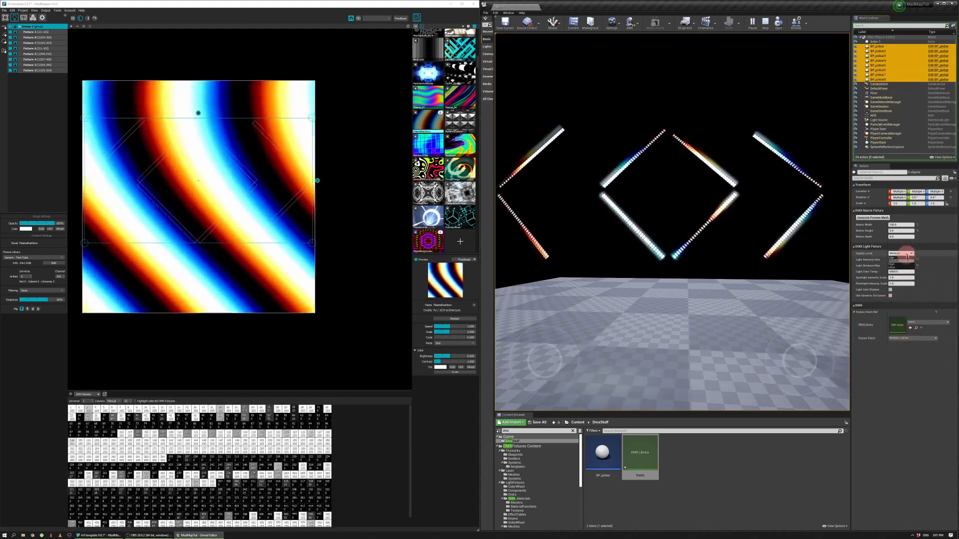
click(904, 262)
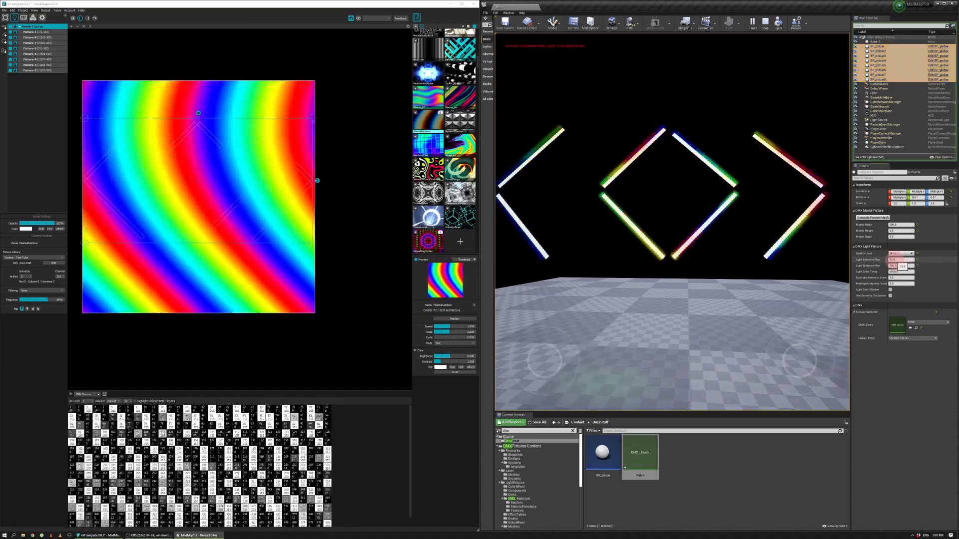
- Set the selected pixel bars' maximum light intensity to 100 and maximum light distance to 1000
click(895, 260)
text(100)
key(Return)
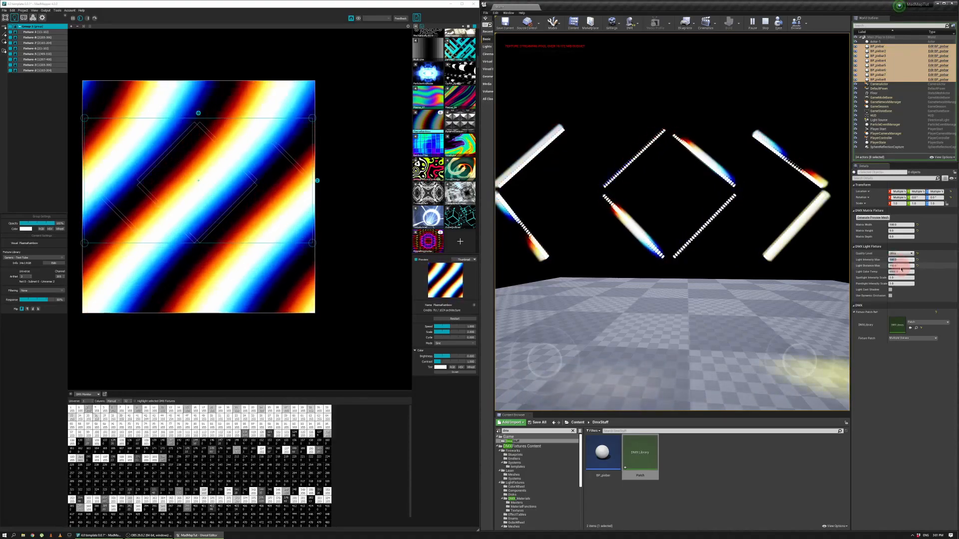
text(1000)
key(Return)
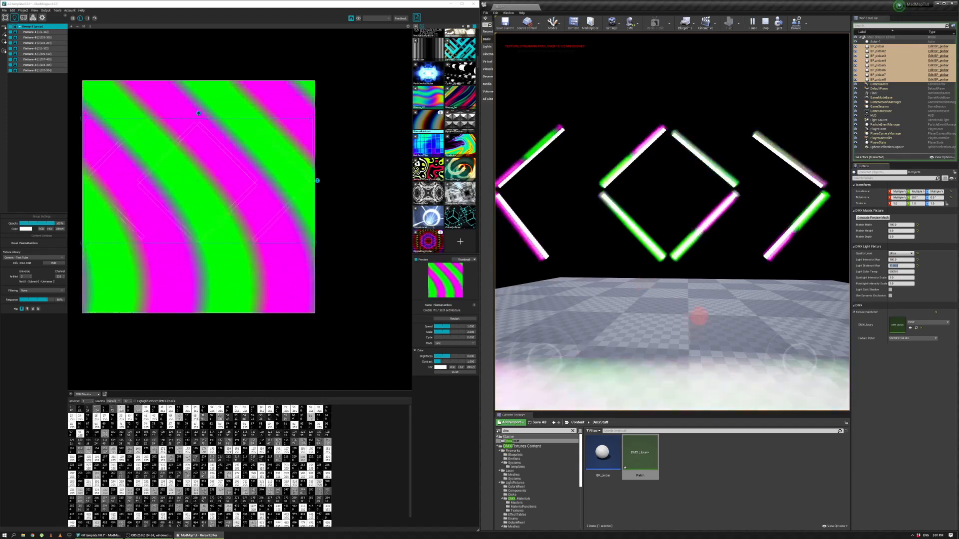
- Move around the running level to examine the bars' light on the floor from near and far, and stop play
click(713, 314)
key(s)
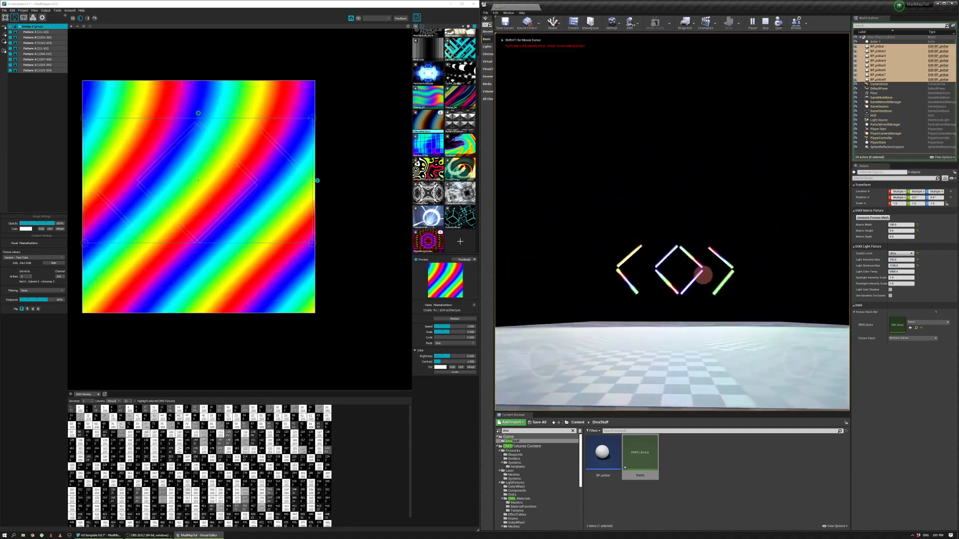
key(w)
key(s)
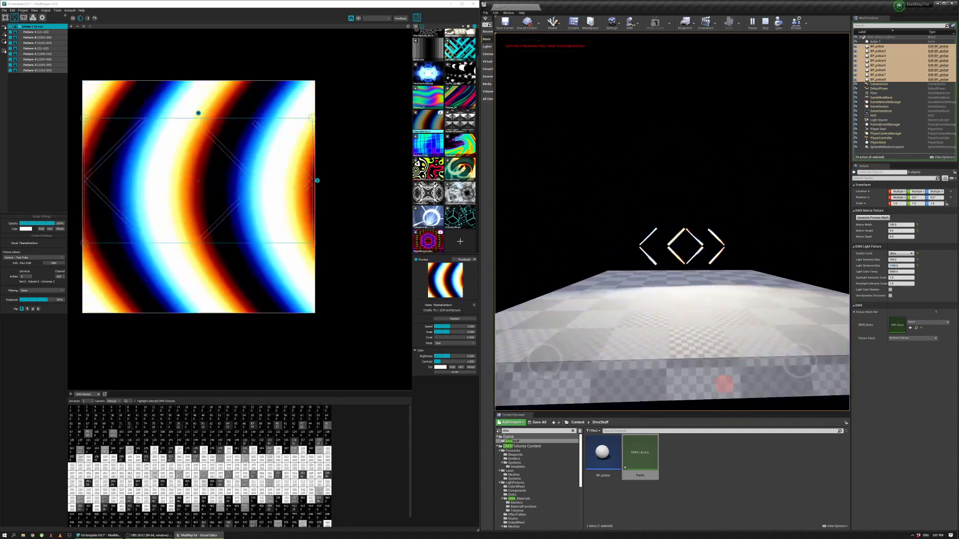
key(w)
key(w)
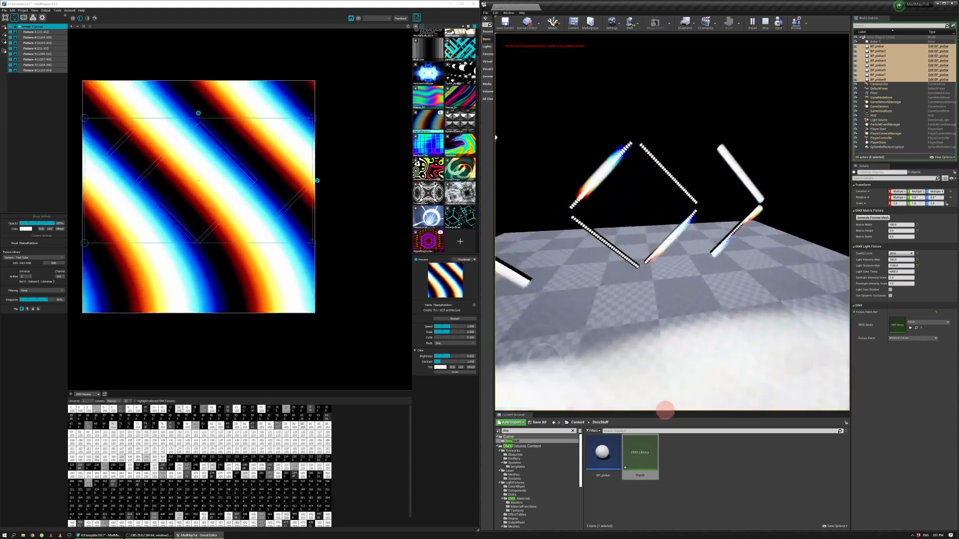
key(w)
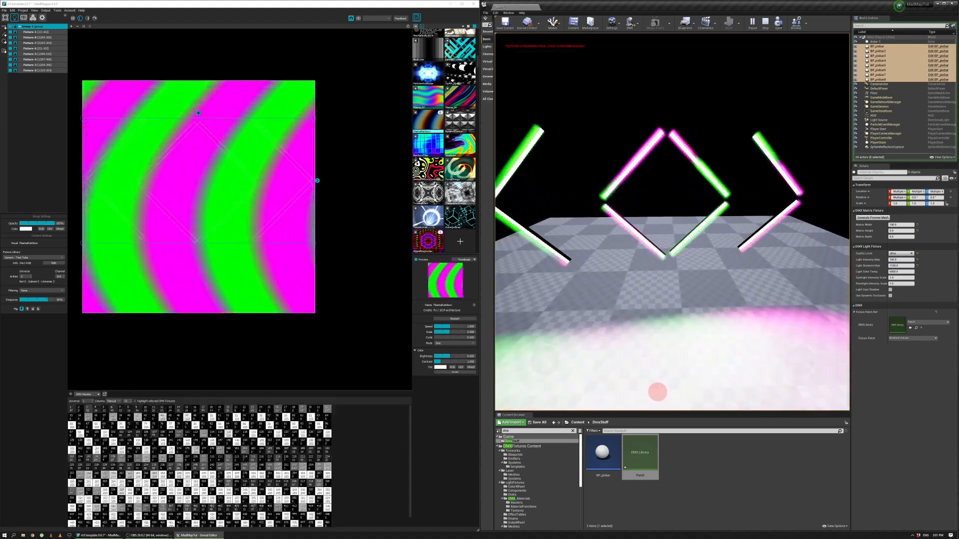
key(Escape)
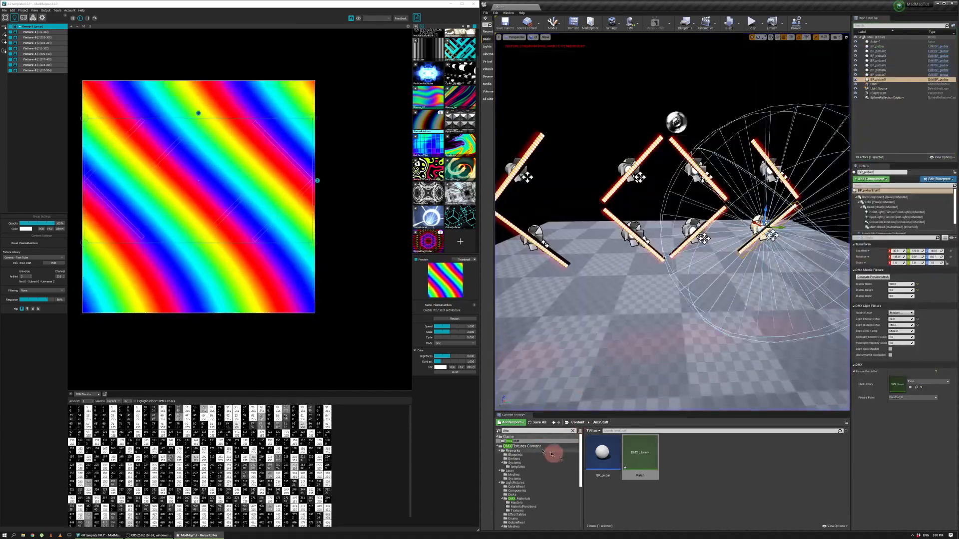
- Find the DMXFixtures plugin content in the project's folders and open its LightFixtures folder down to the fixture blueprints
drag(580, 453, 578, 500)
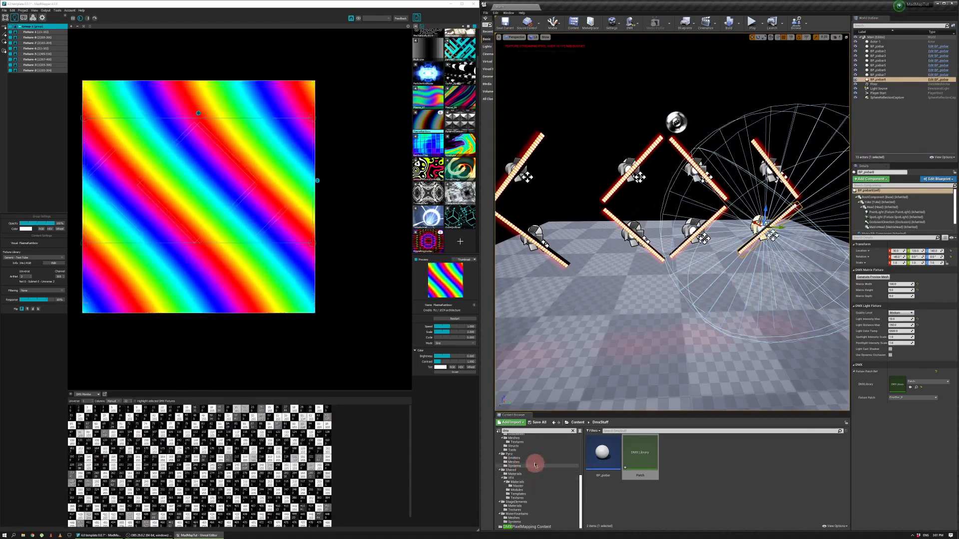
scroll(540, 483, up, 5)
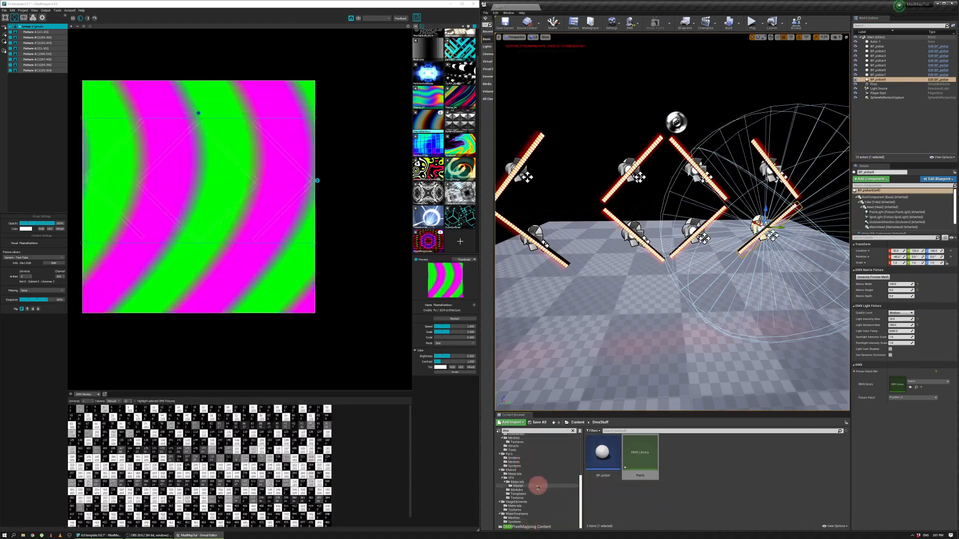
scroll(540, 482, up, 3)
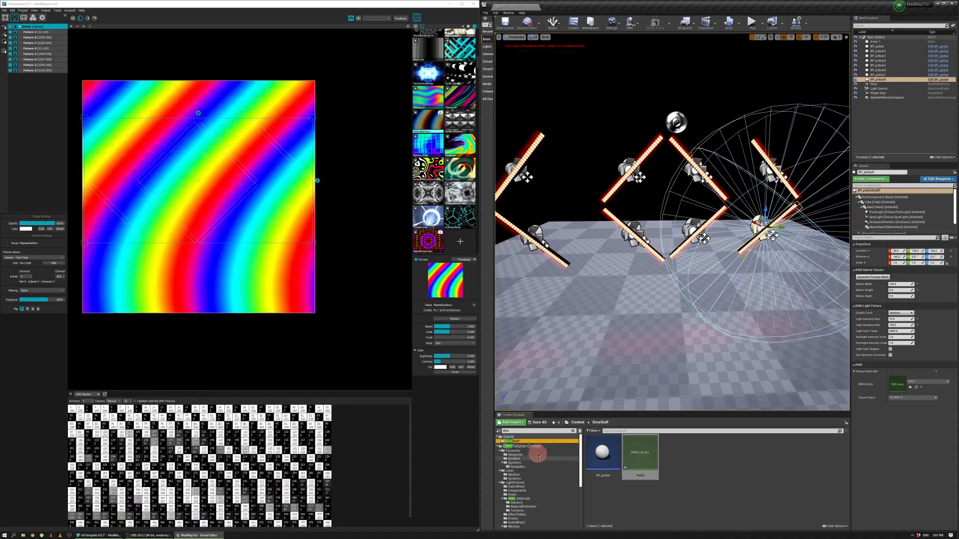
click(534, 446)
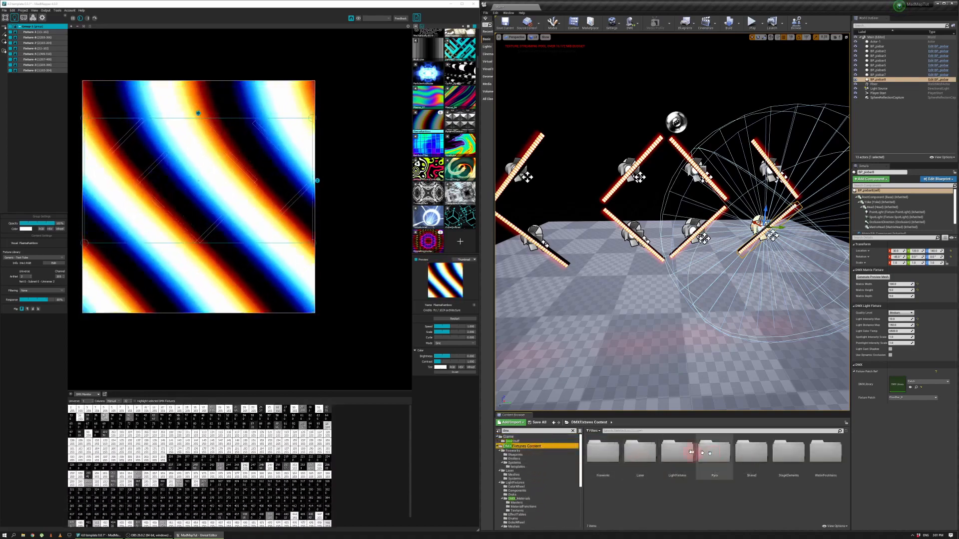
double_click(689, 452)
scroll(707, 451, down, 1)
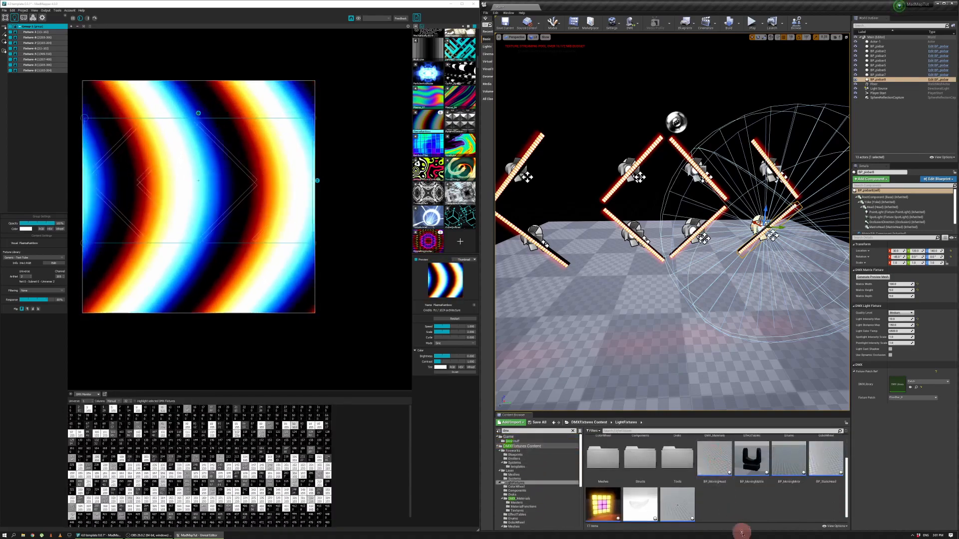
- Look through the ready-made moving-head, static, matrix, strobe and BP_WashLED fixture blueprints, and return to the DMXFixtures Content folder
click(715, 463)
click(752, 462)
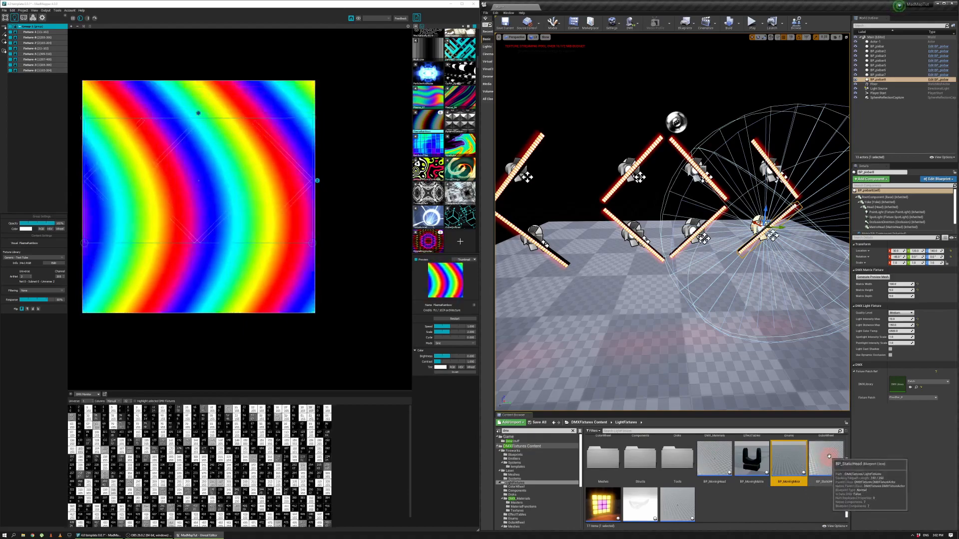
click(825, 454)
click(602, 498)
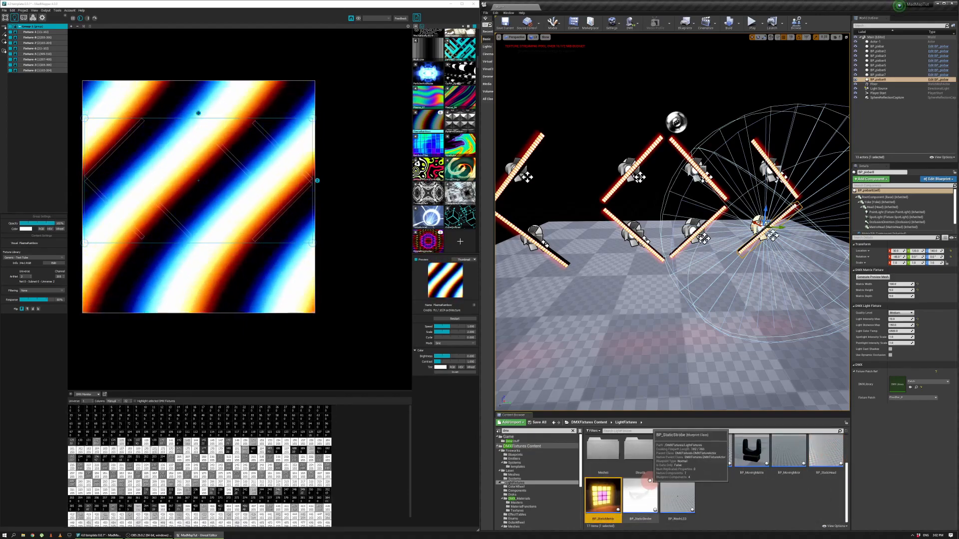
click(641, 491)
click(677, 497)
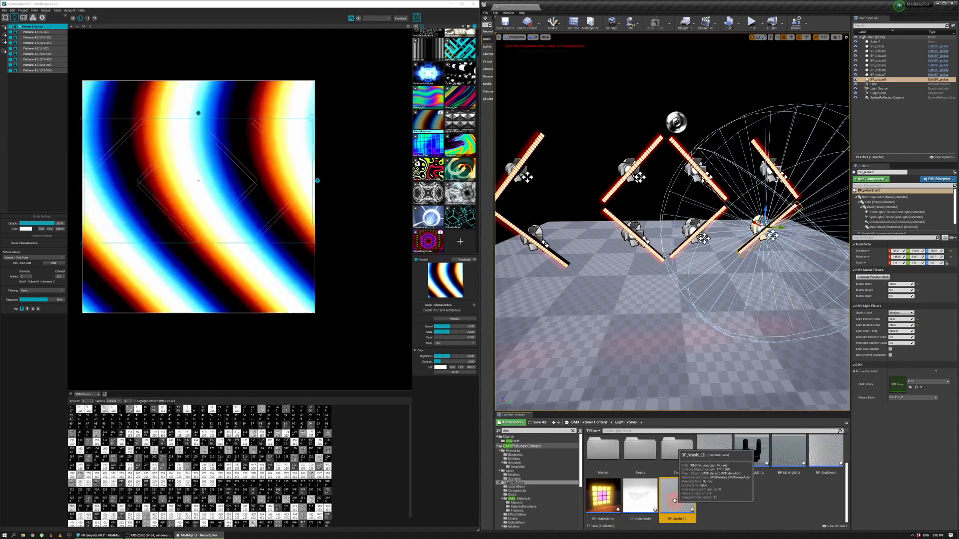
click(597, 422)
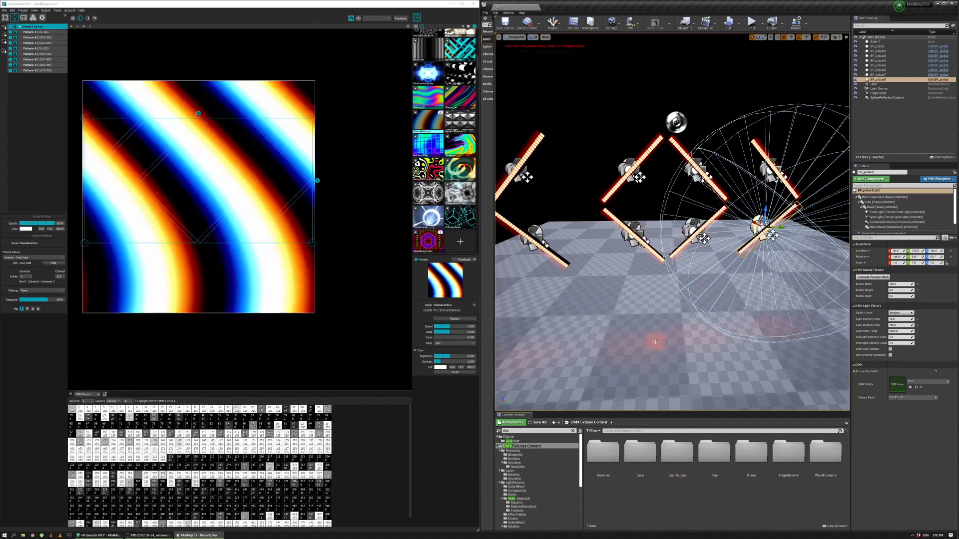
- Play the level and move around the pixel bars to examine the rainbow plasma animation from the front and the side
drag(655, 342, 653, 325)
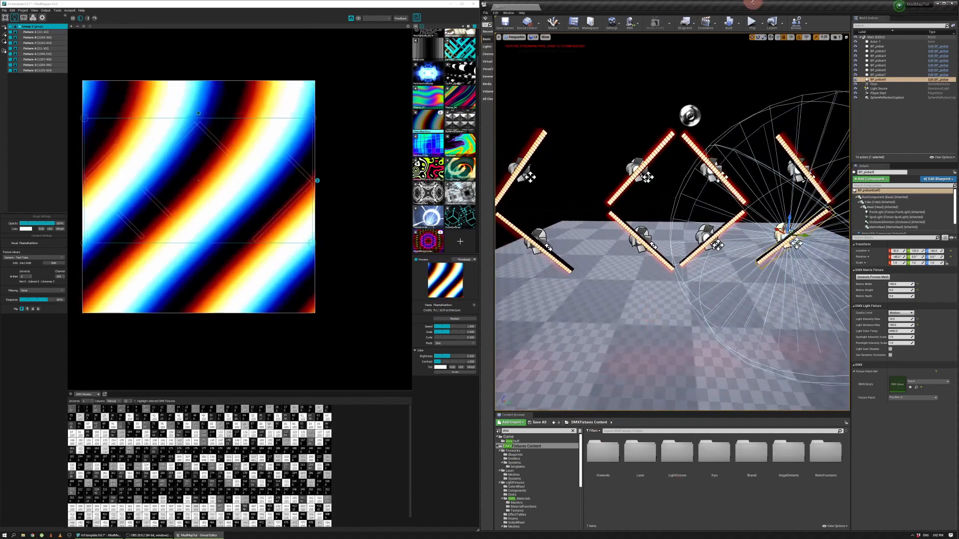
click(752, 23)
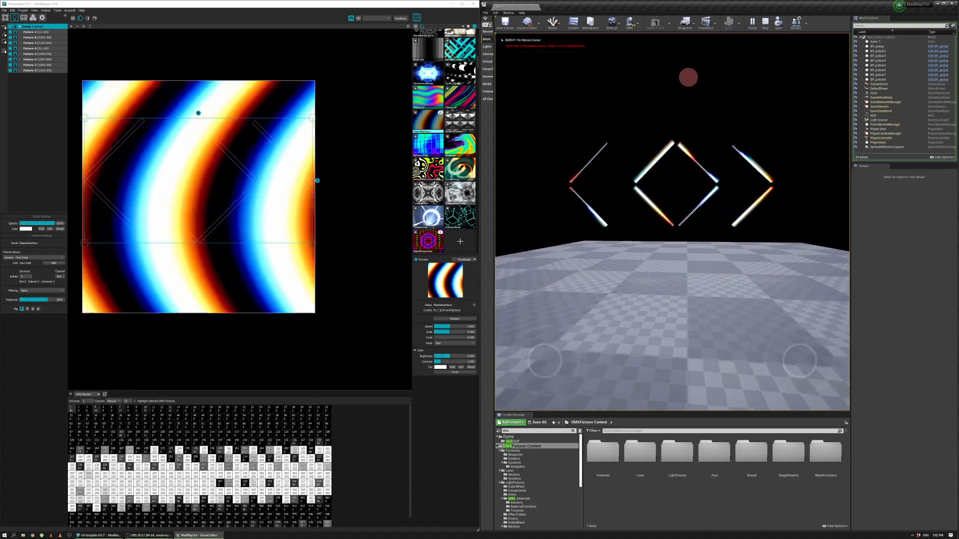
click(694, 79)
key(w)
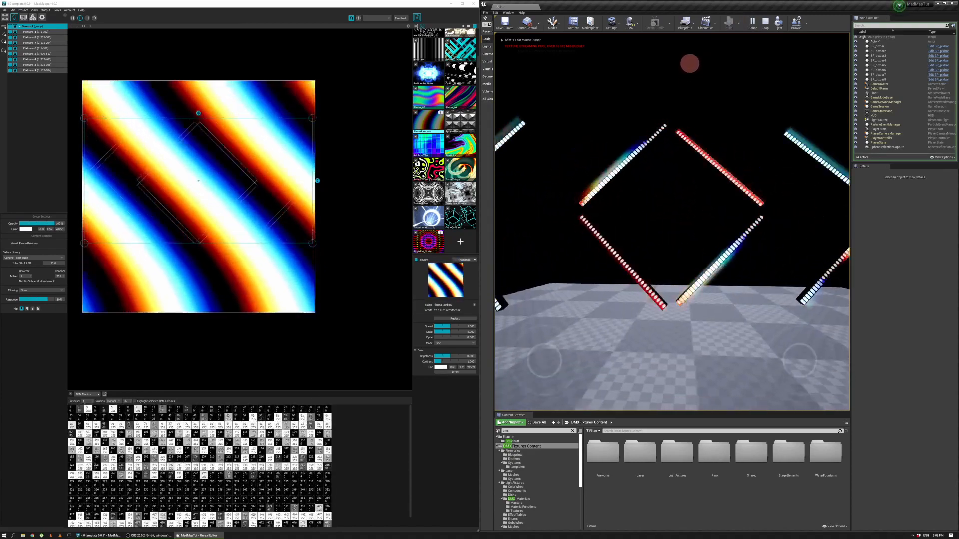
key(d)
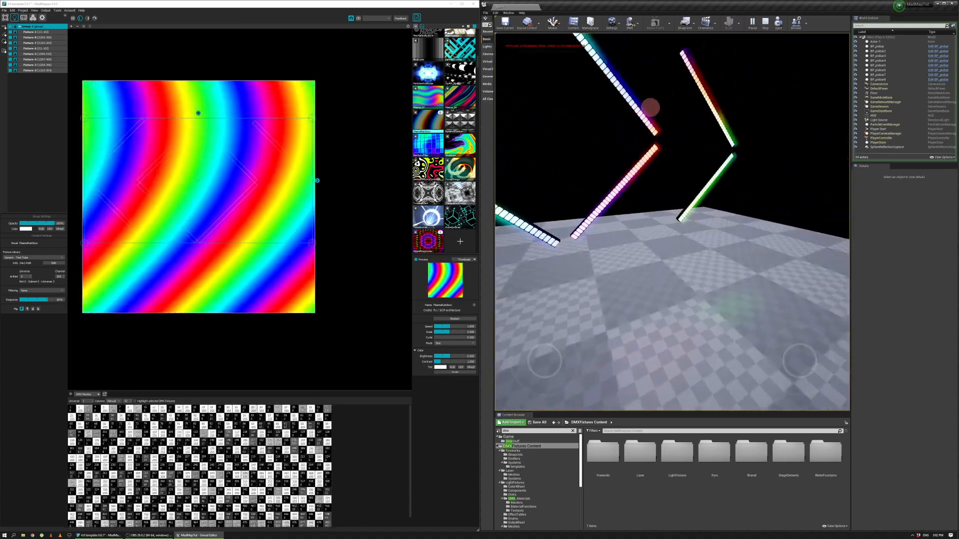
key(s)
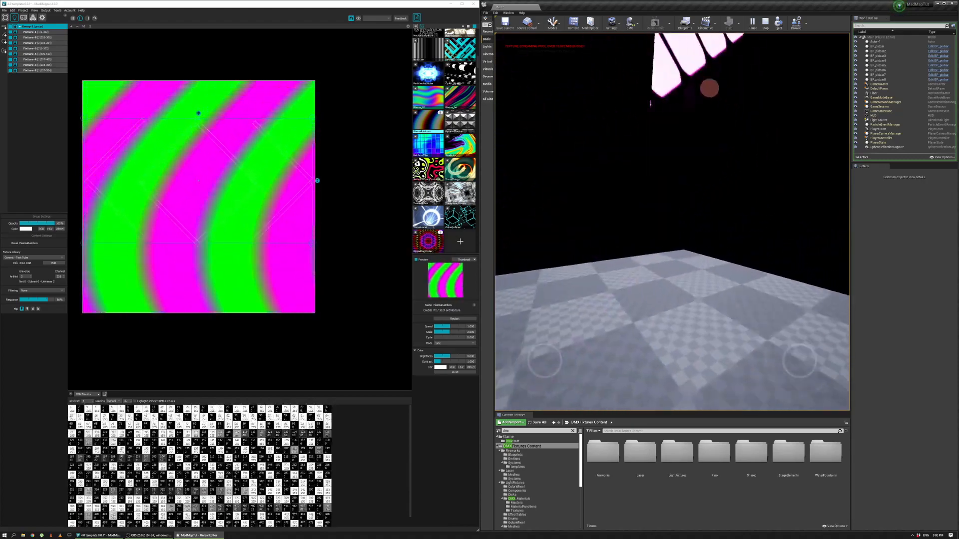
drag(498, 76, 817, 110)
key(w)
key(w)
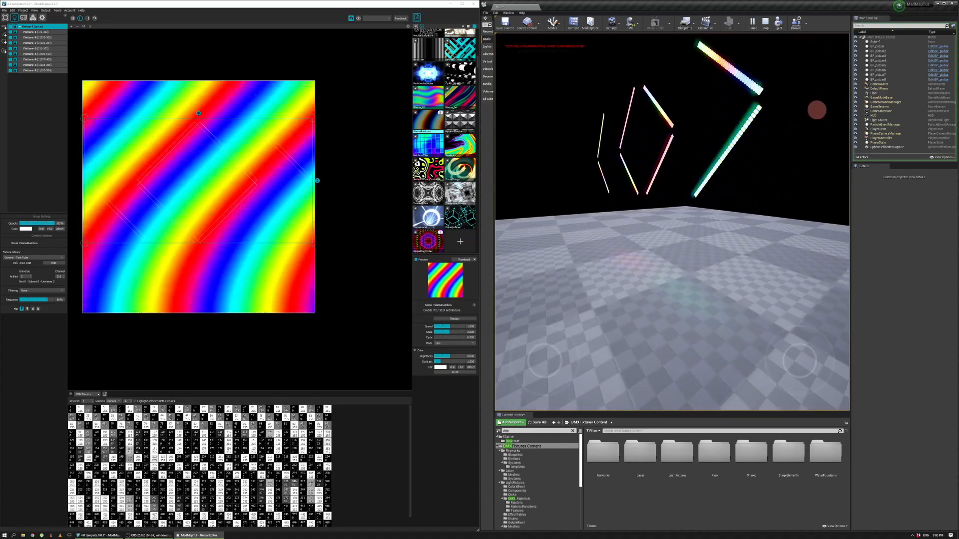